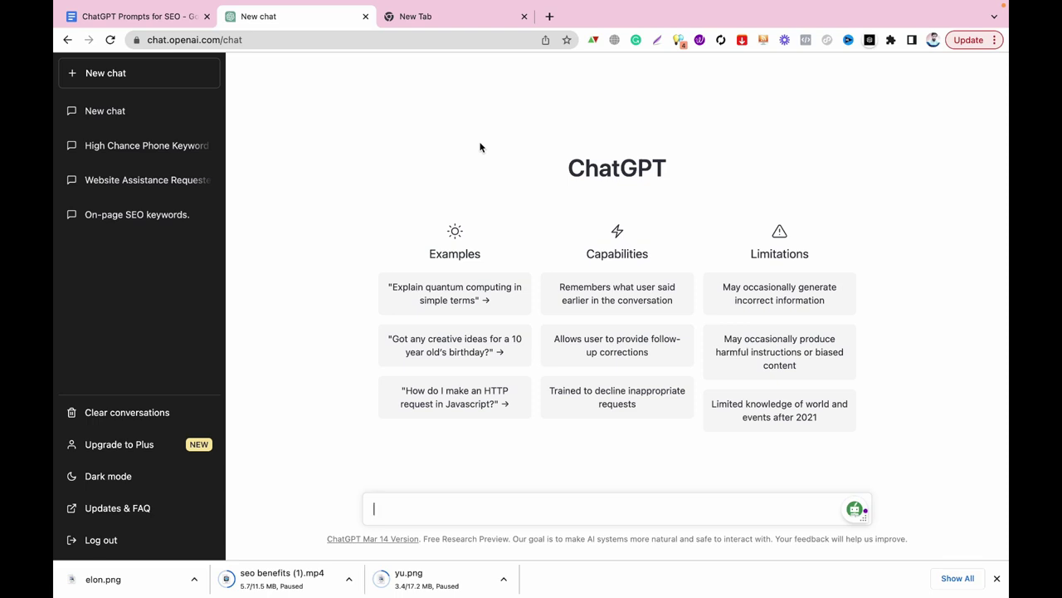
Search Google for "aiprm chrome extension" and open the Chrome Web Store page of AIPRM for ChatGPT.
click(436, 18)
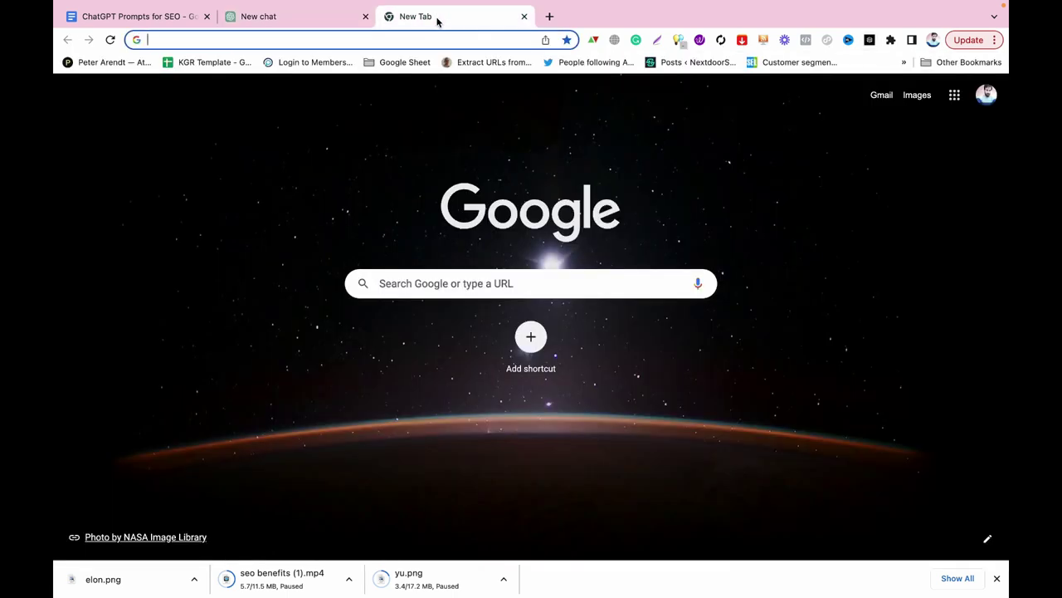
text(aiprm chrome extension)
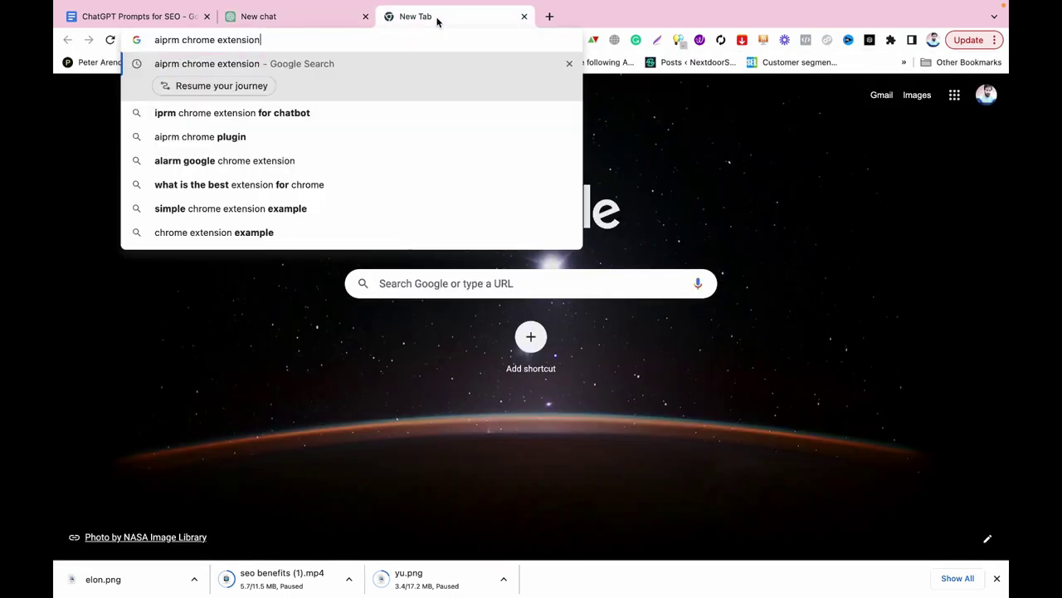
key(Return)
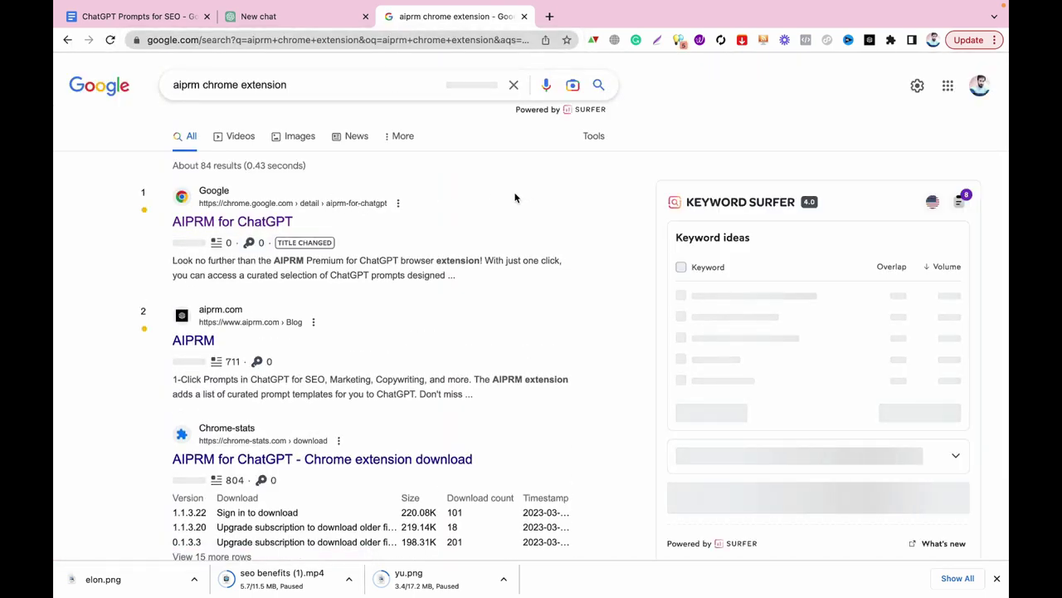
click(255, 220)
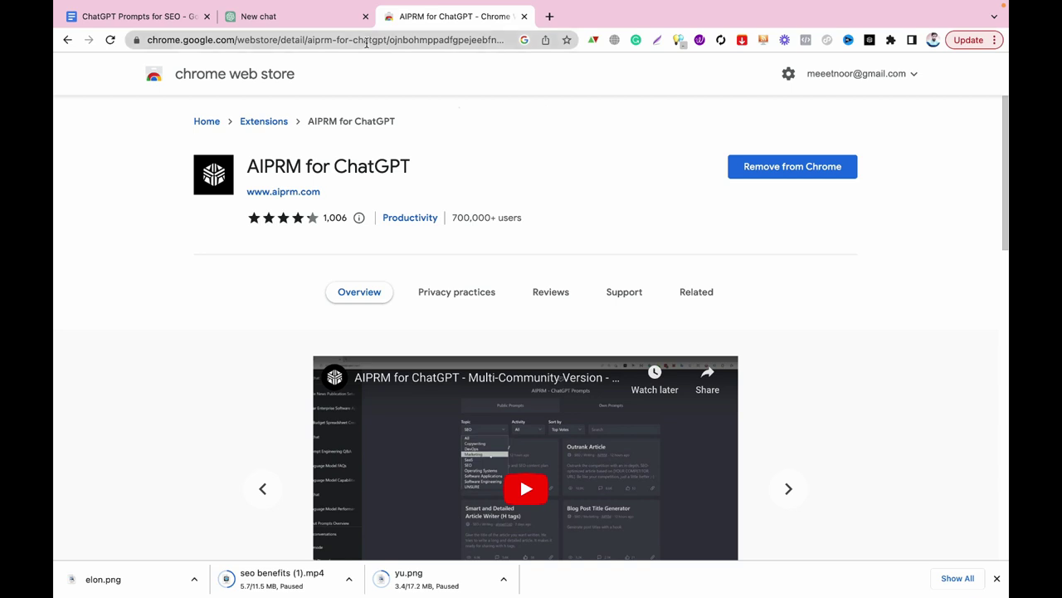
Return to the ChatGPT page and look through the public SEO prompt templates added by AIPRM.
click(283, 18)
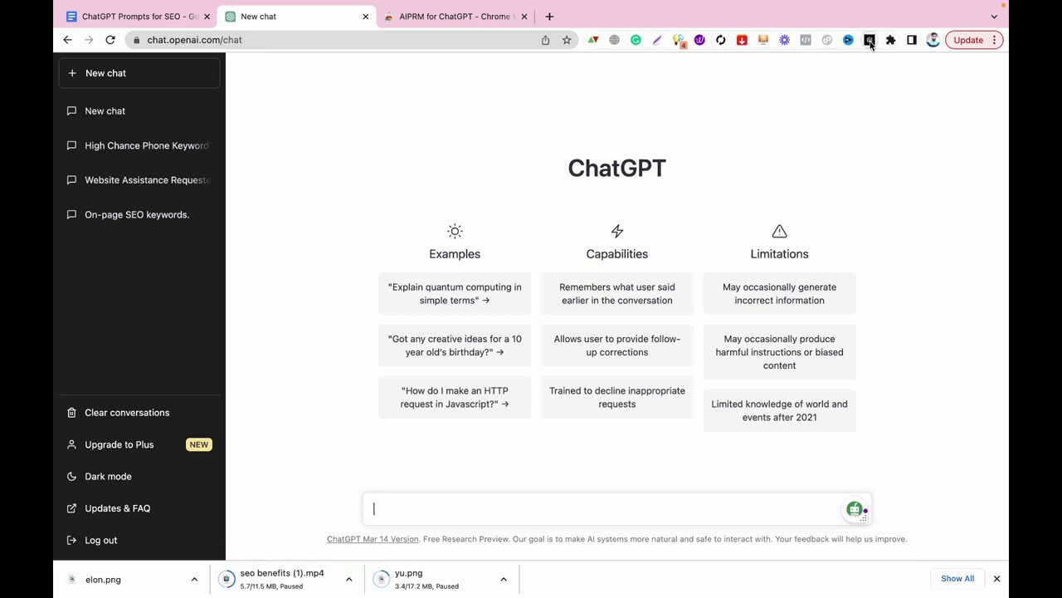
mouse_move(92, 25)
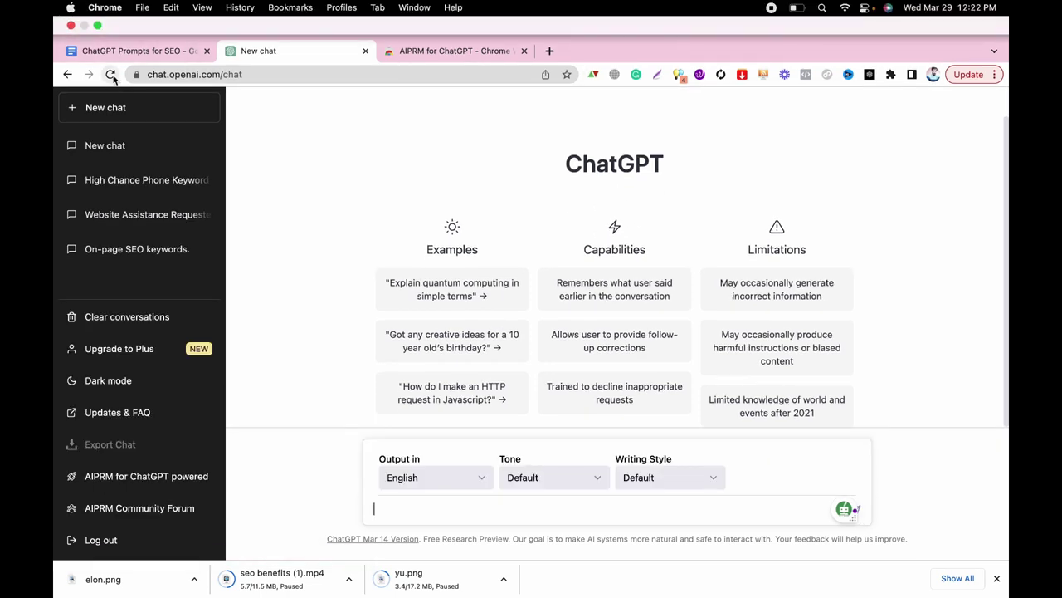
scroll(340, 204, down, 10)
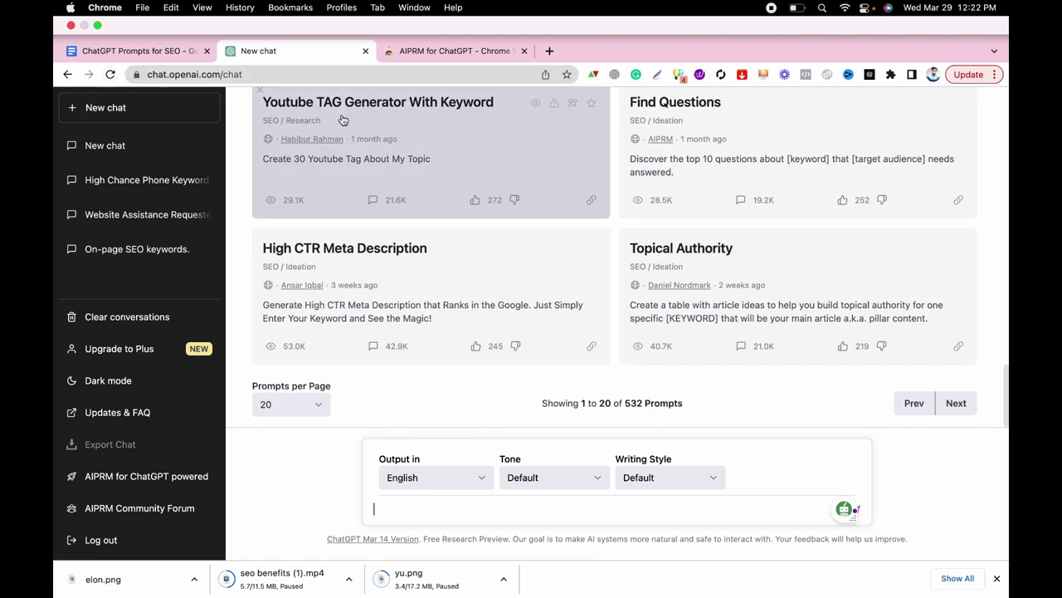
scroll(340, 204, up, 10)
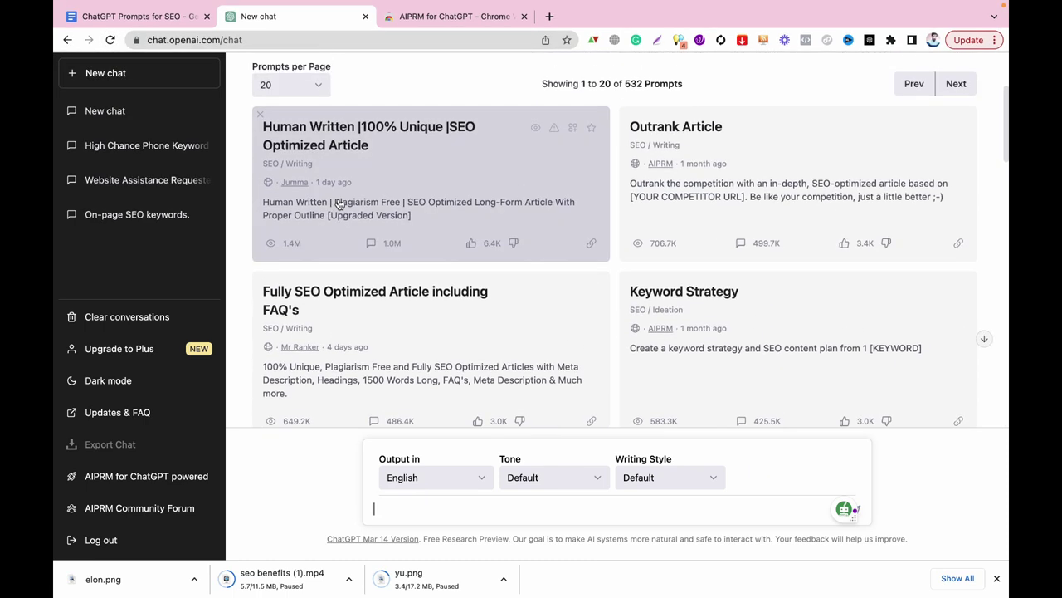
scroll(338, 203, down, 5)
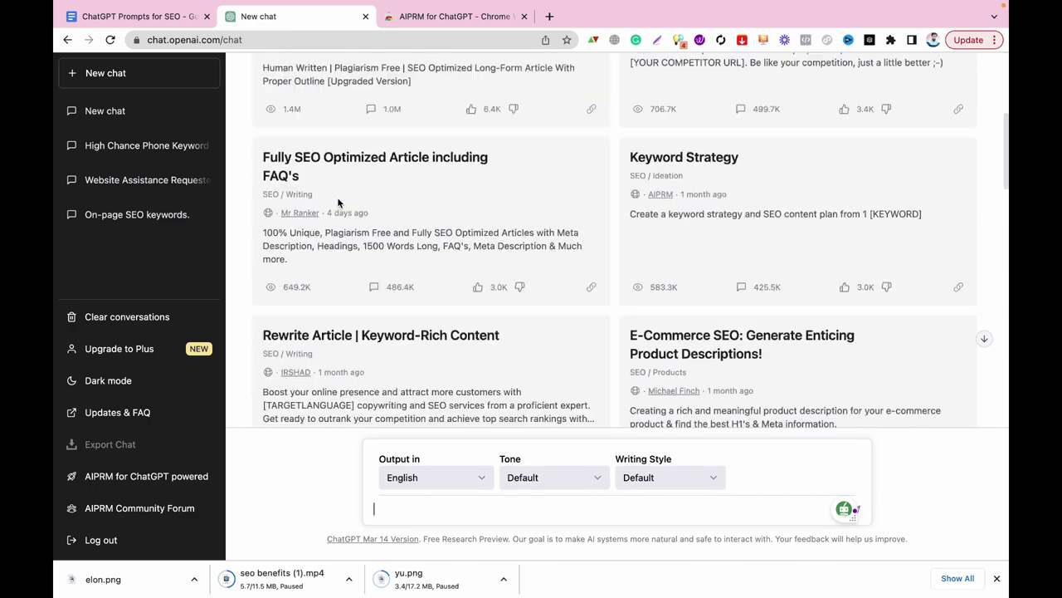
scroll(338, 204, down, 10)
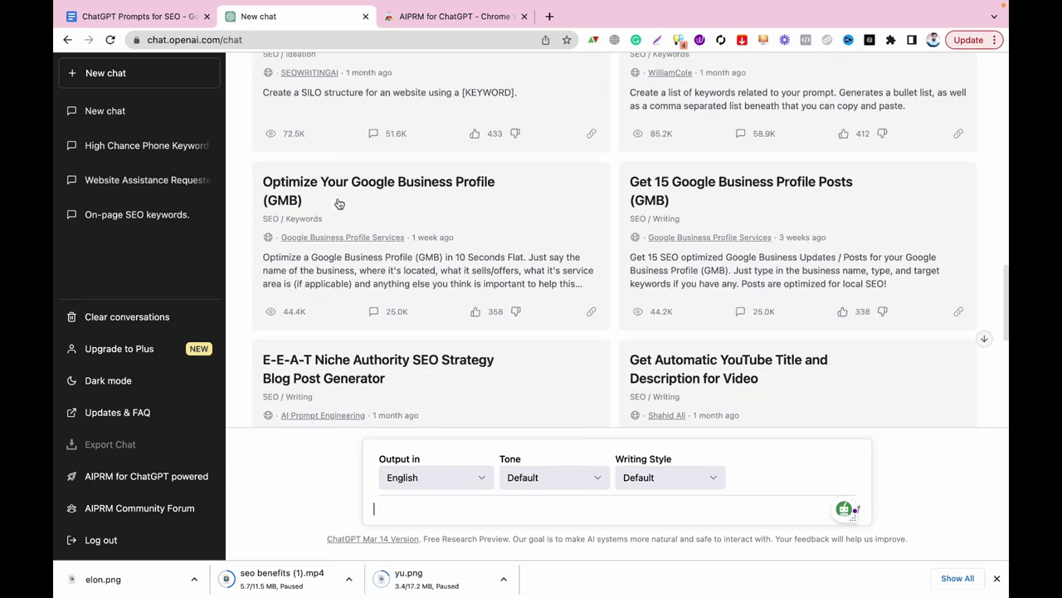
scroll(339, 208, up, 7)
scroll(339, 210, up, 8)
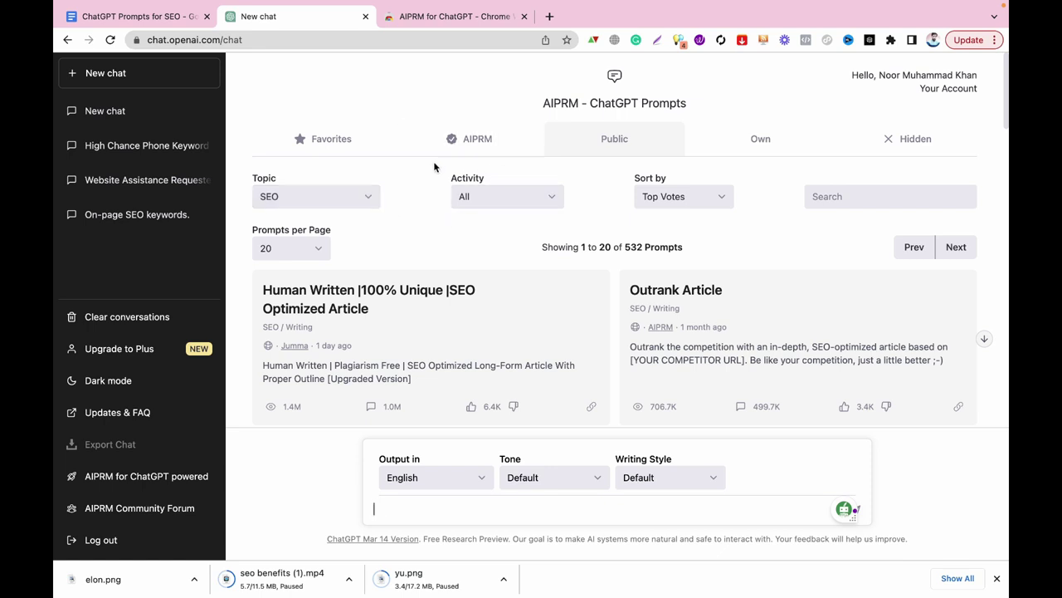
Check the AIPRM verified and Own prompt lists, and return to browsing the Public prompts.
click(488, 152)
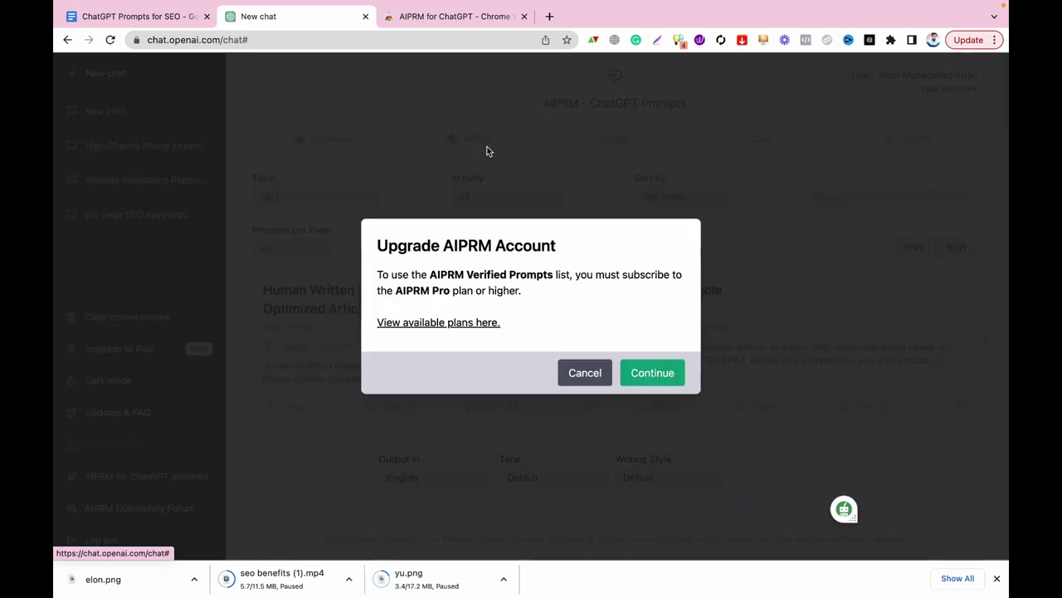
click(583, 372)
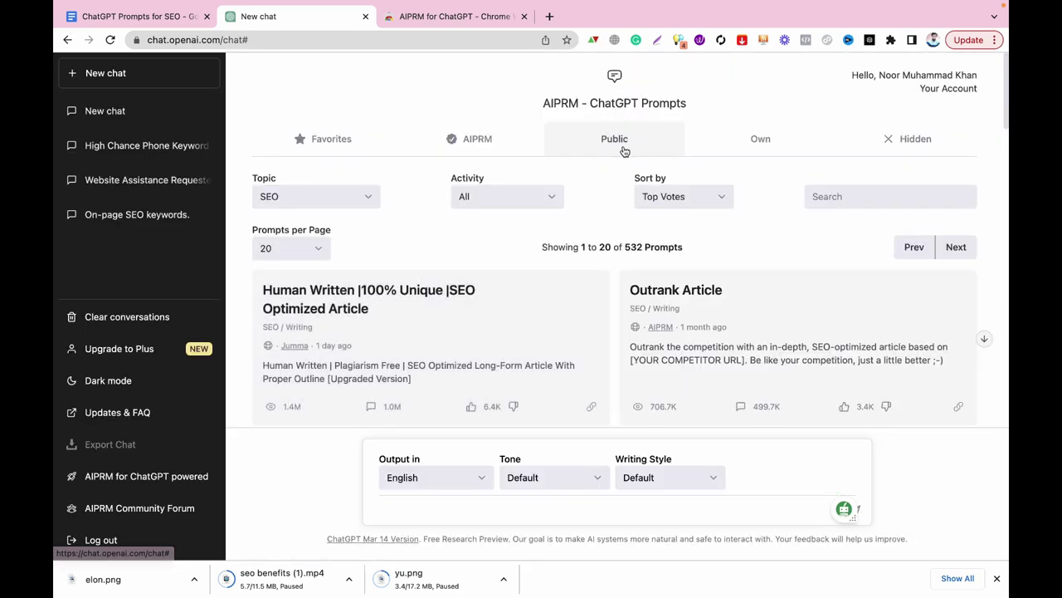
scroll(512, 340, down, 3)
scroll(515, 336, up, 3)
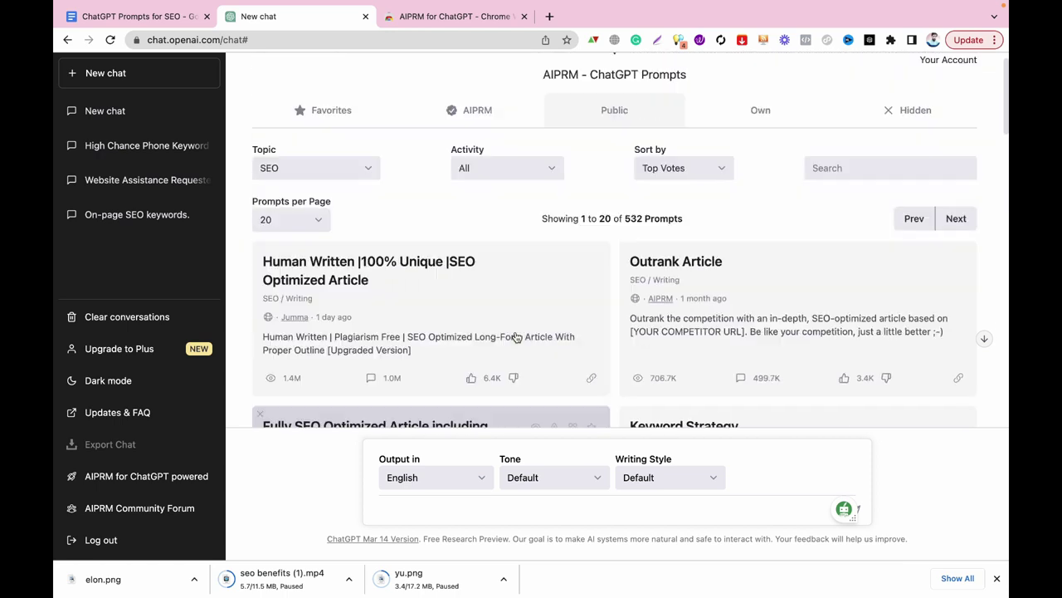
click(785, 143)
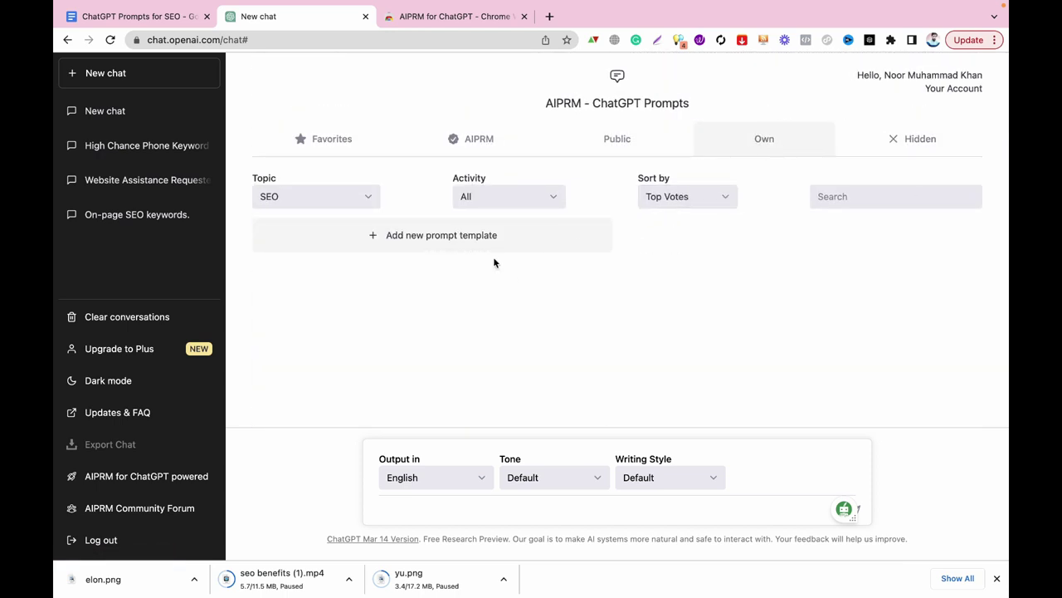
click(606, 141)
scroll(605, 142, down, 15)
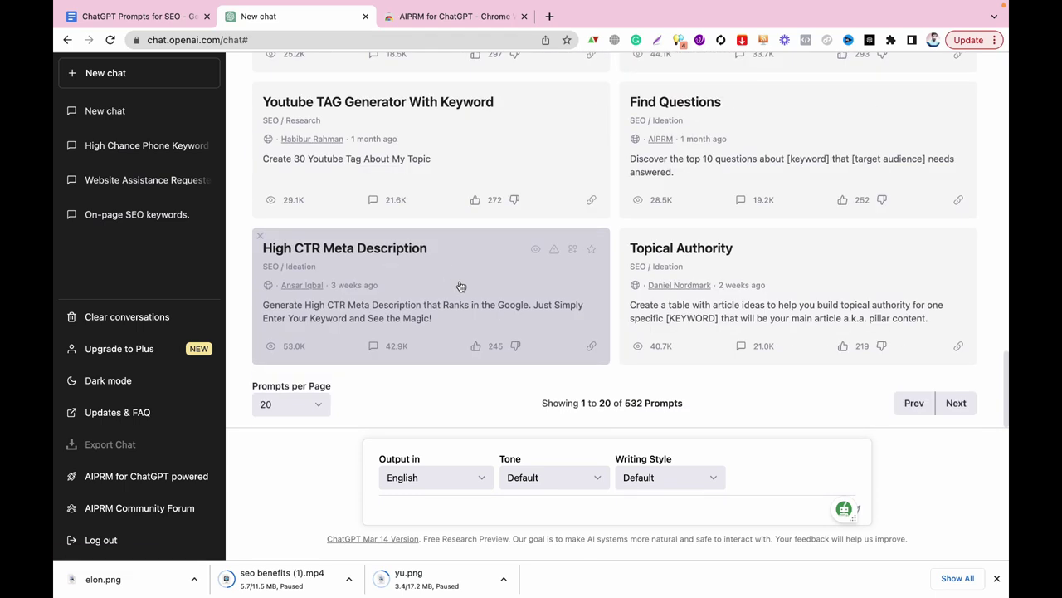
scroll(461, 286, up, 15)
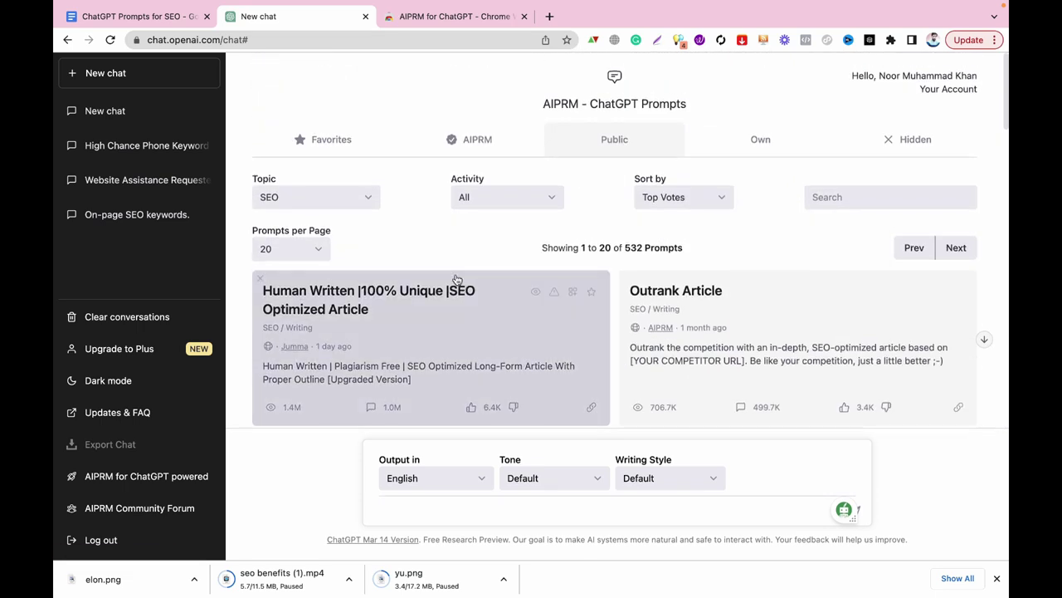
Review the available options of the Topic, Activity and Sort by filters without changing any of them.
click(332, 203)
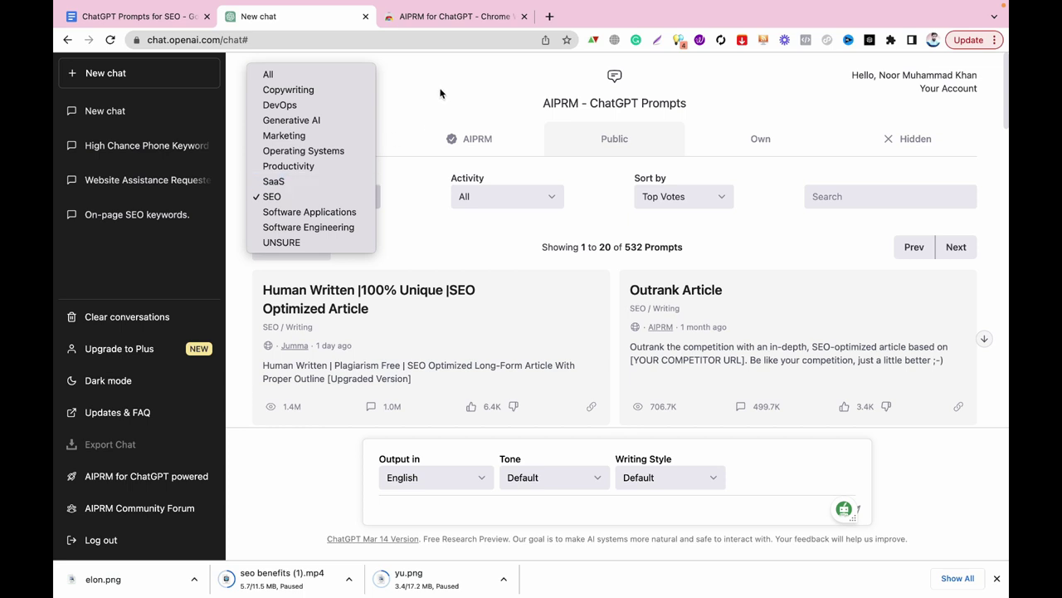
click(473, 89)
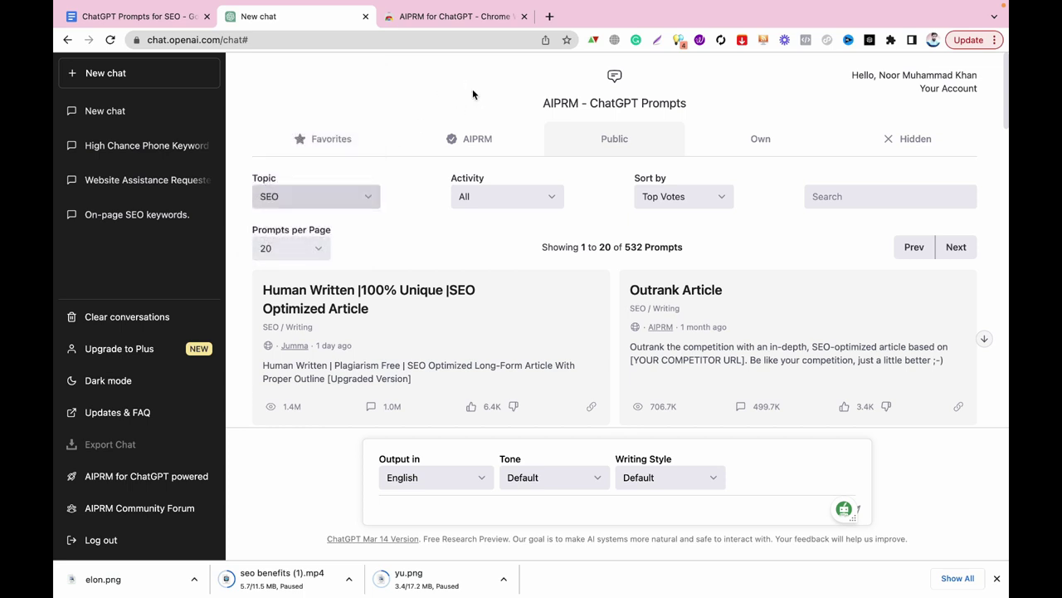
click(518, 193)
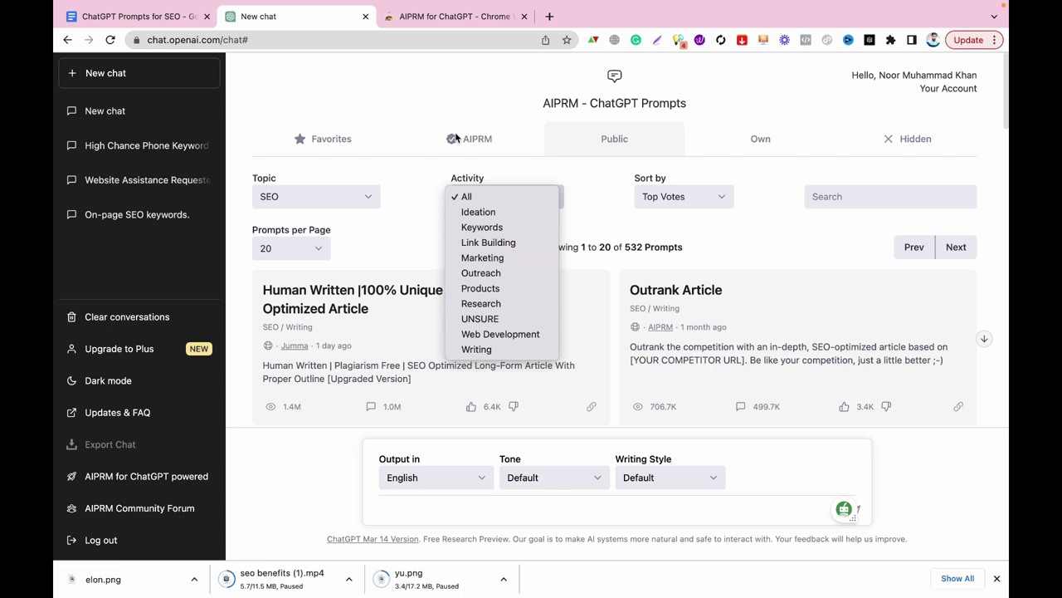
click(509, 74)
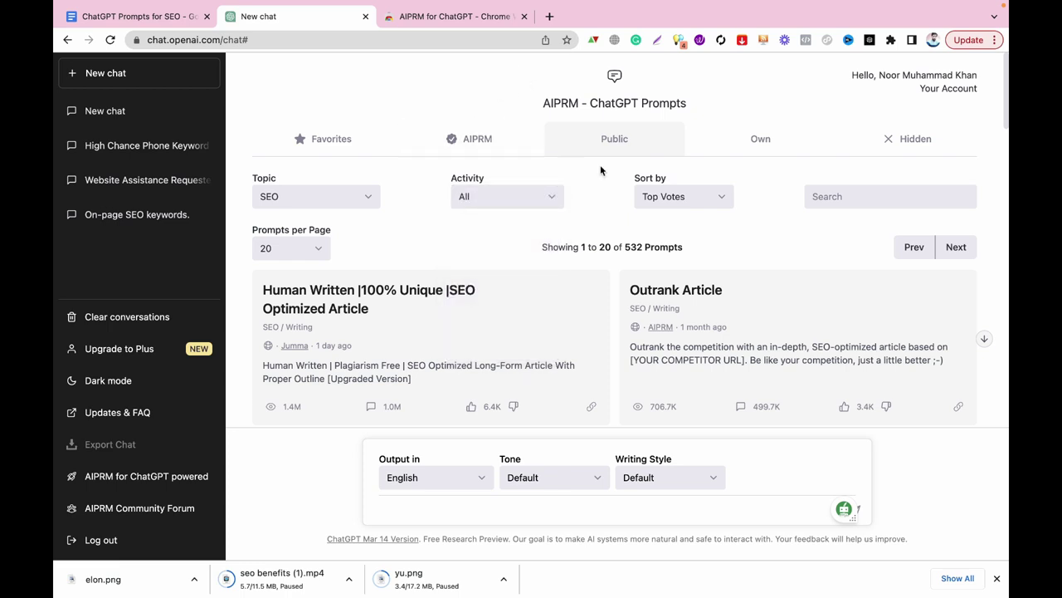
click(688, 197)
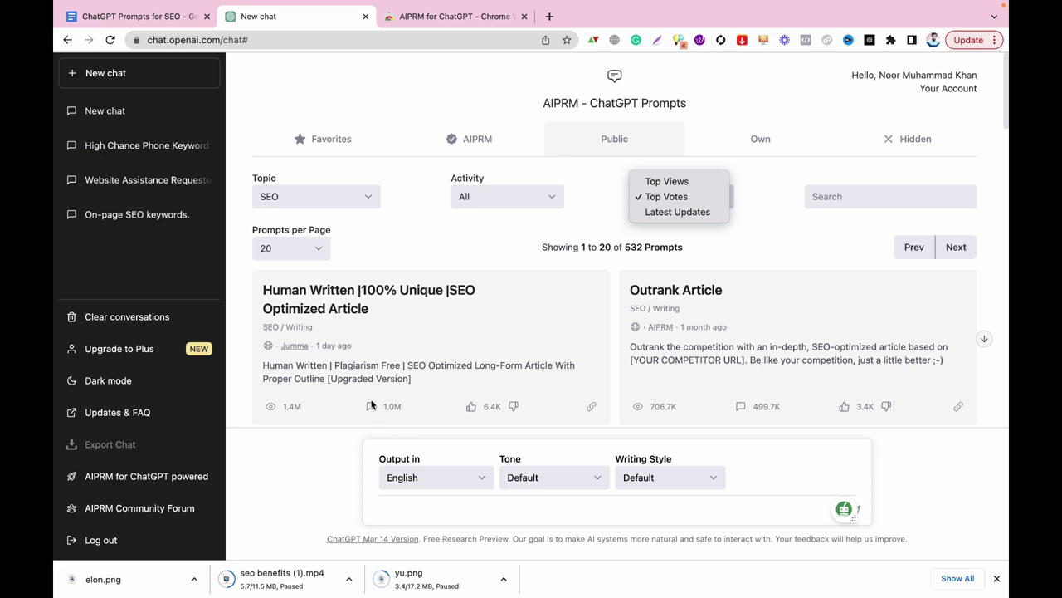
click(764, 242)
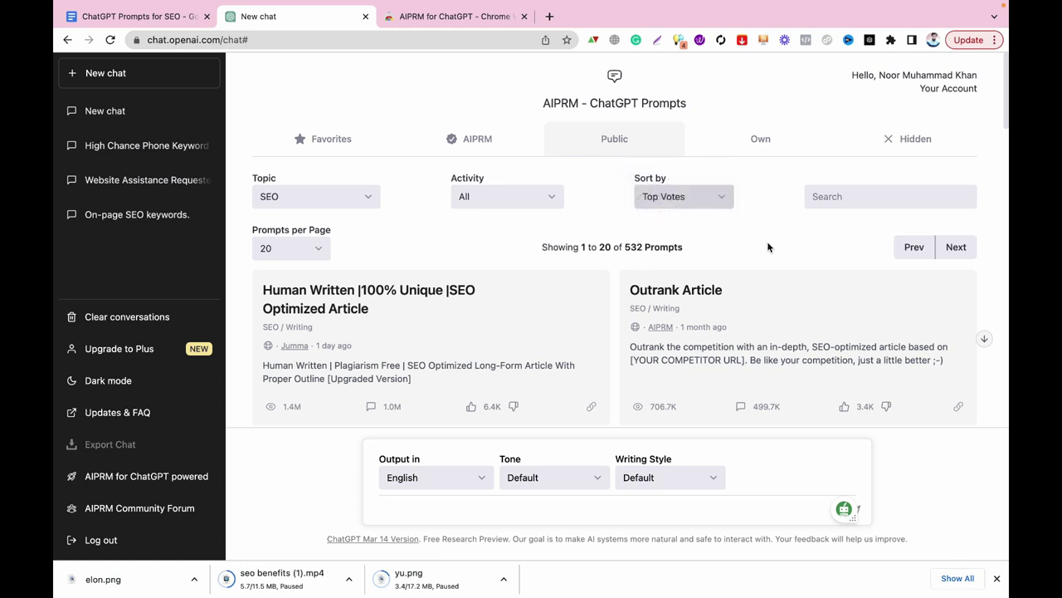
Choose SEO as the topic for the public prompt list.
scroll(770, 245, down, 1)
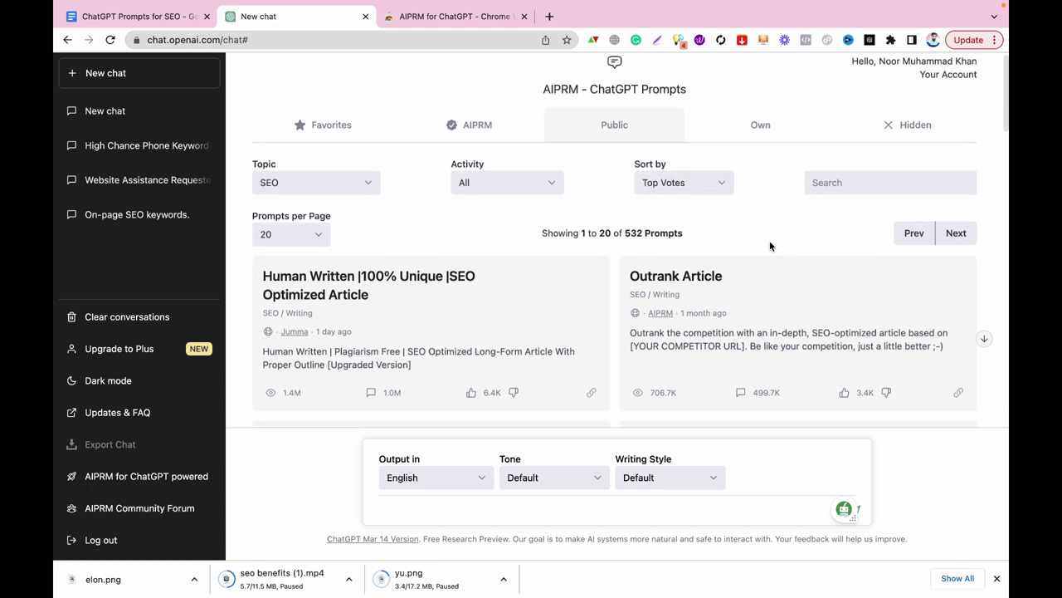
click(366, 182)
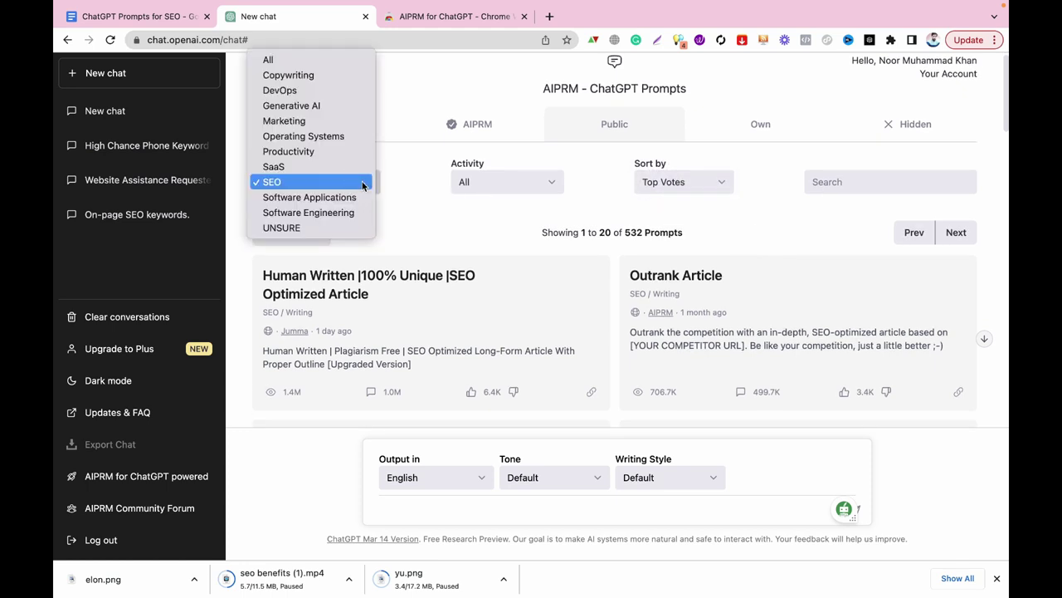
click(305, 181)
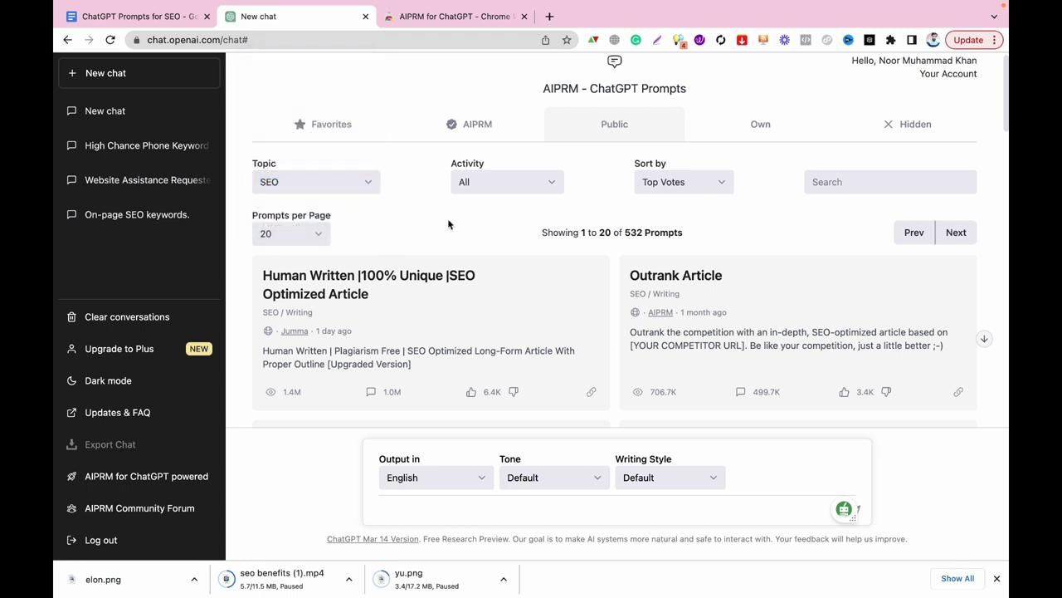
Select the "Human Written |100% Unique |SEO Optimized Article" prompt template and activate its keyword or title entry.
scroll(434, 236, down, 3)
scroll(434, 236, down, 3)
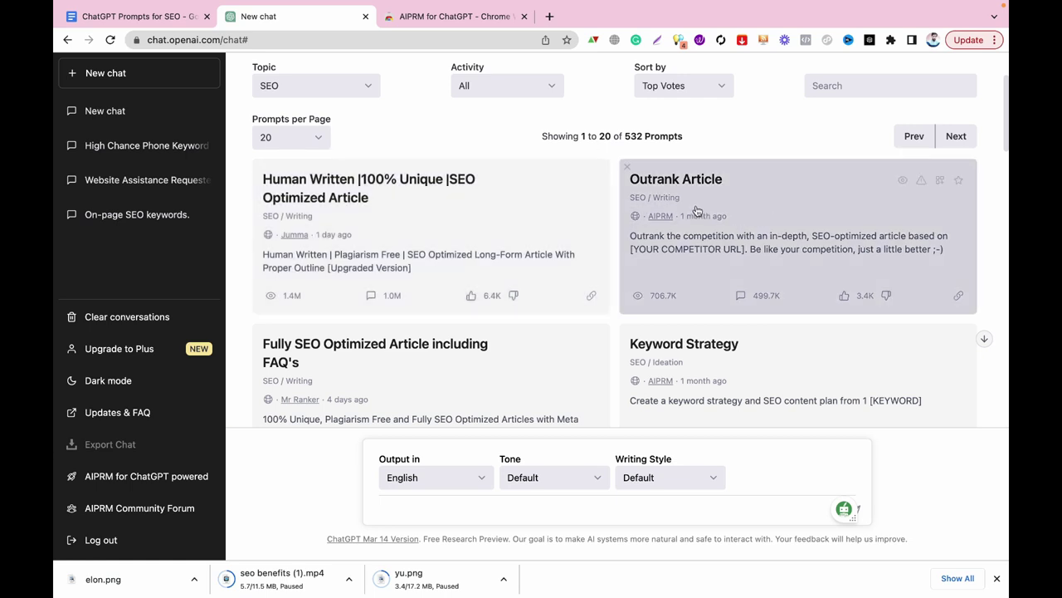
scroll(735, 204, down, 1)
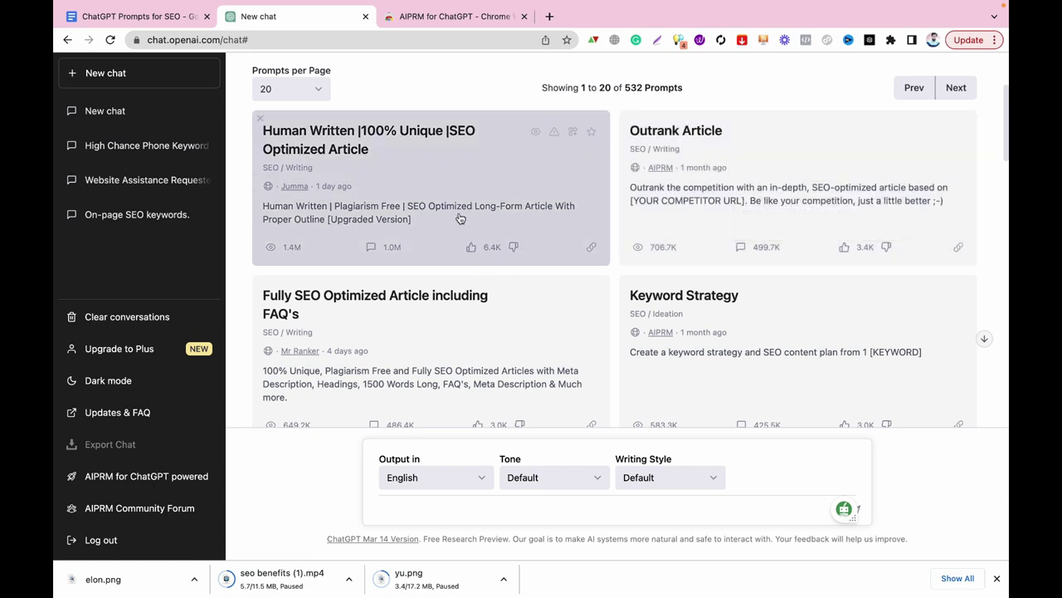
scroll(461, 219, down, 2)
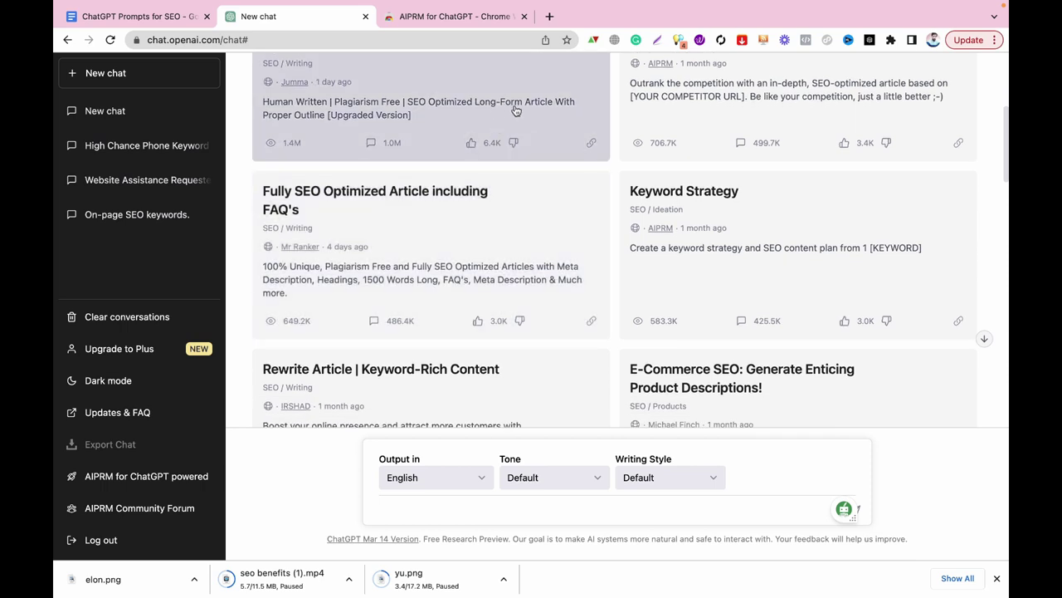
click(294, 121)
click(411, 111)
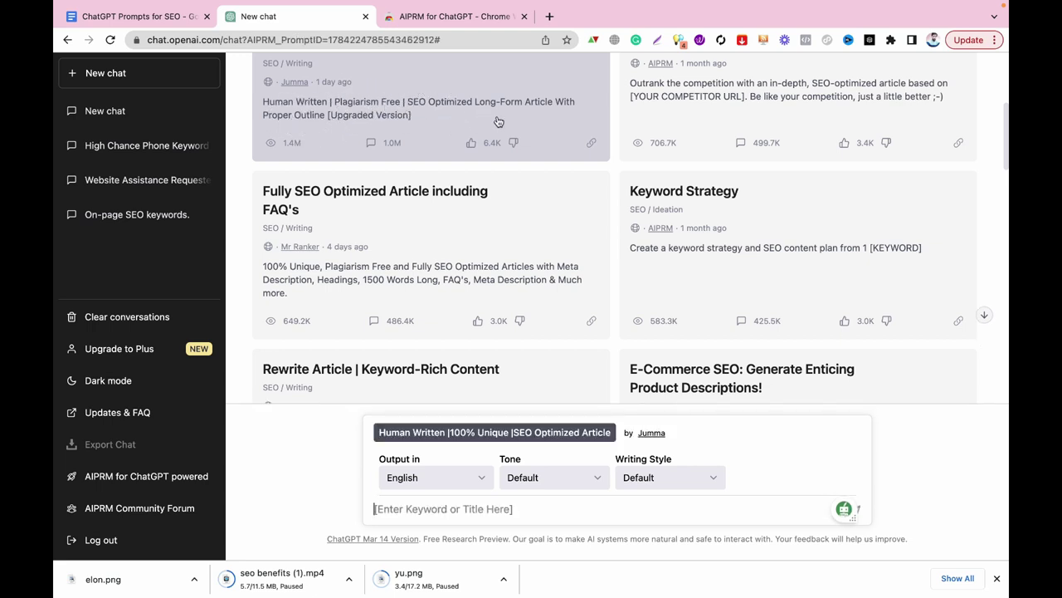
click(415, 120)
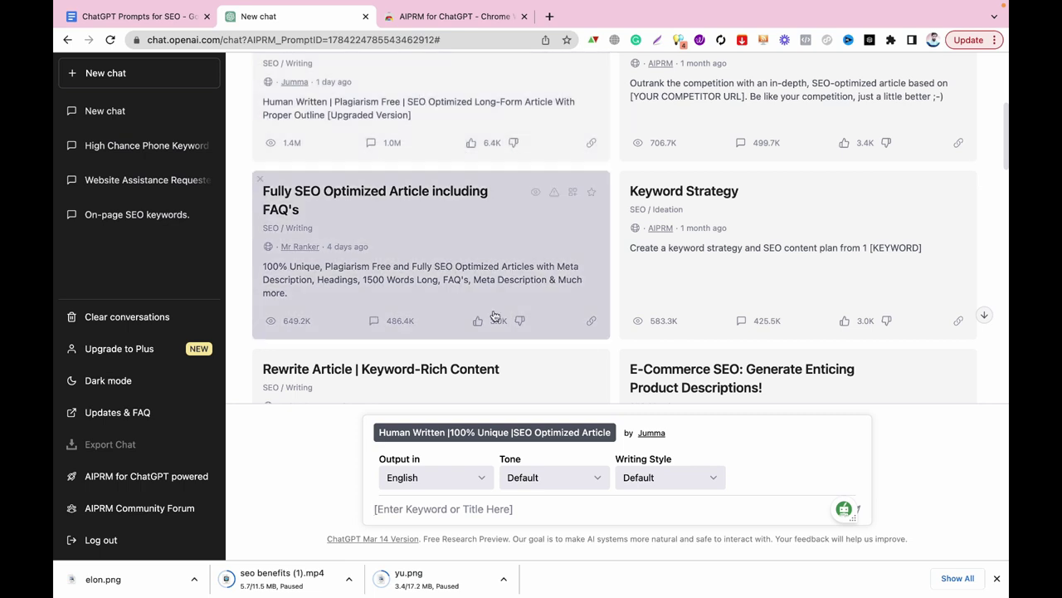
click(430, 505)
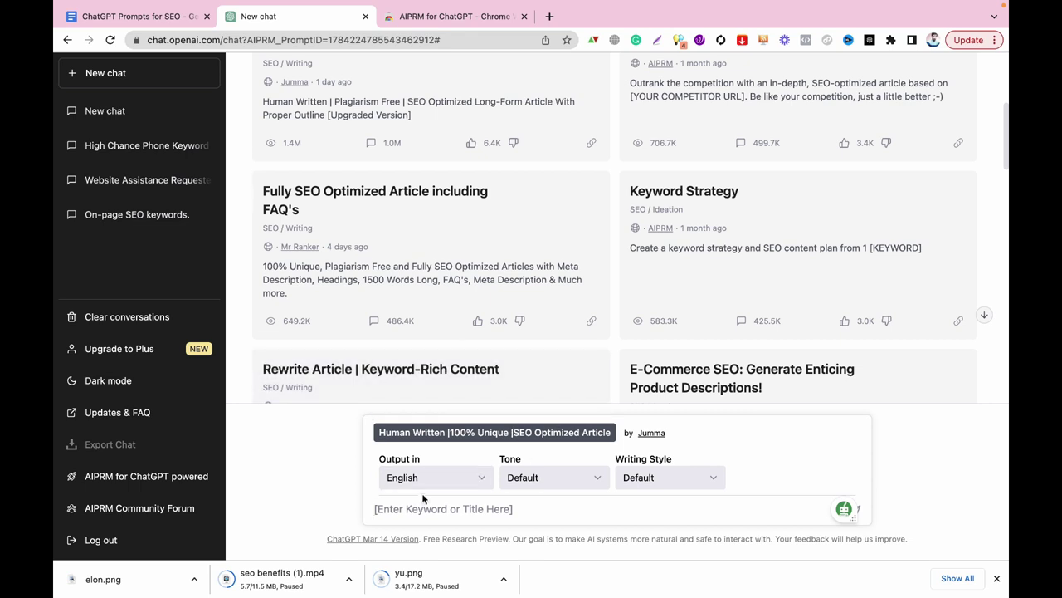
click(424, 508)
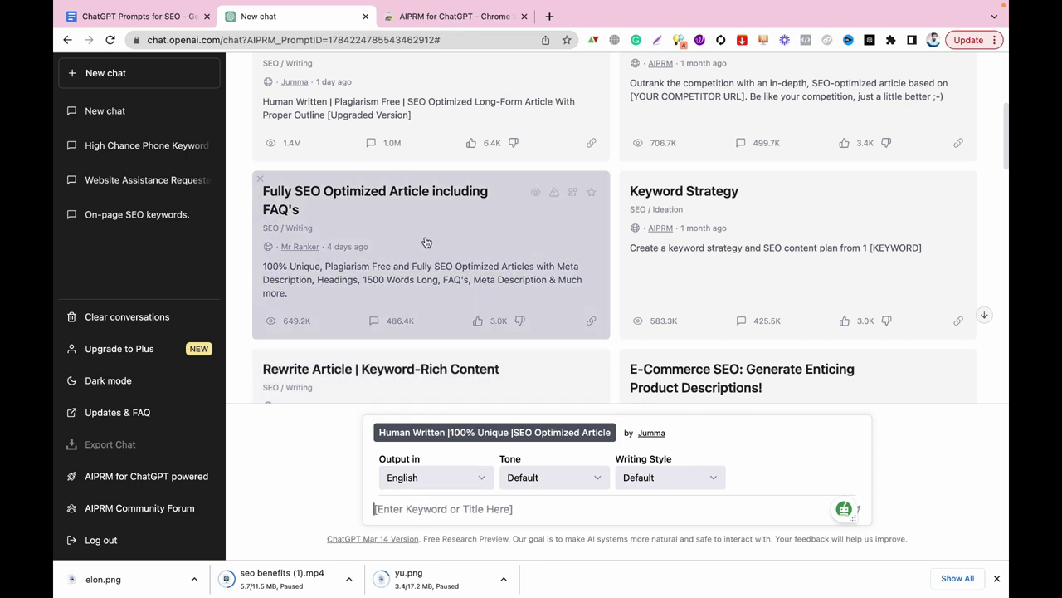
Examine the ready-made SEO prompt templates through to the end of the first page of the public list.
scroll(425, 241, down, 1)
scroll(425, 241, down, 3)
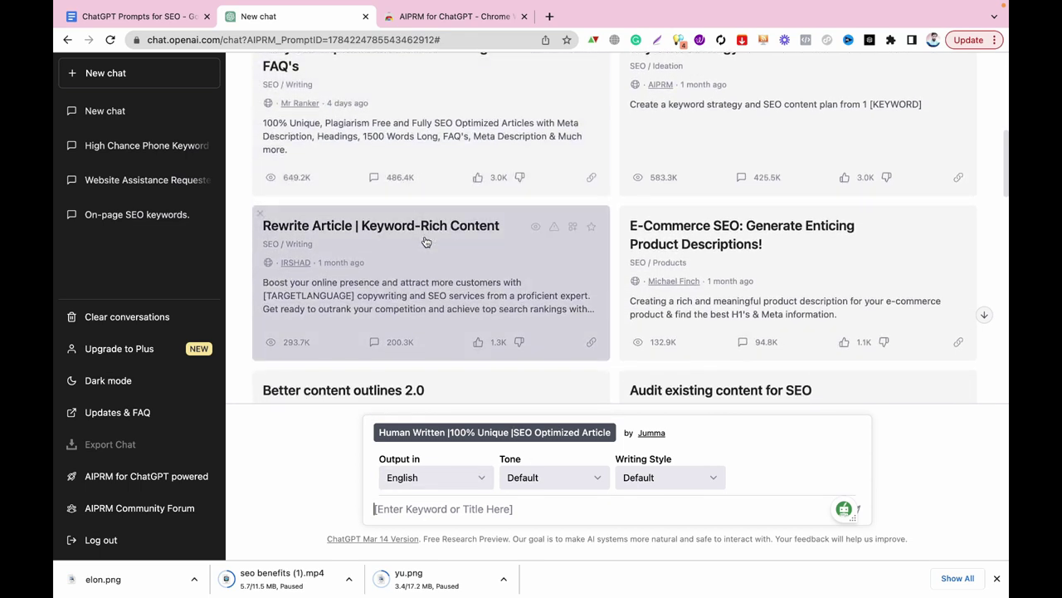
scroll(425, 241, down, 2)
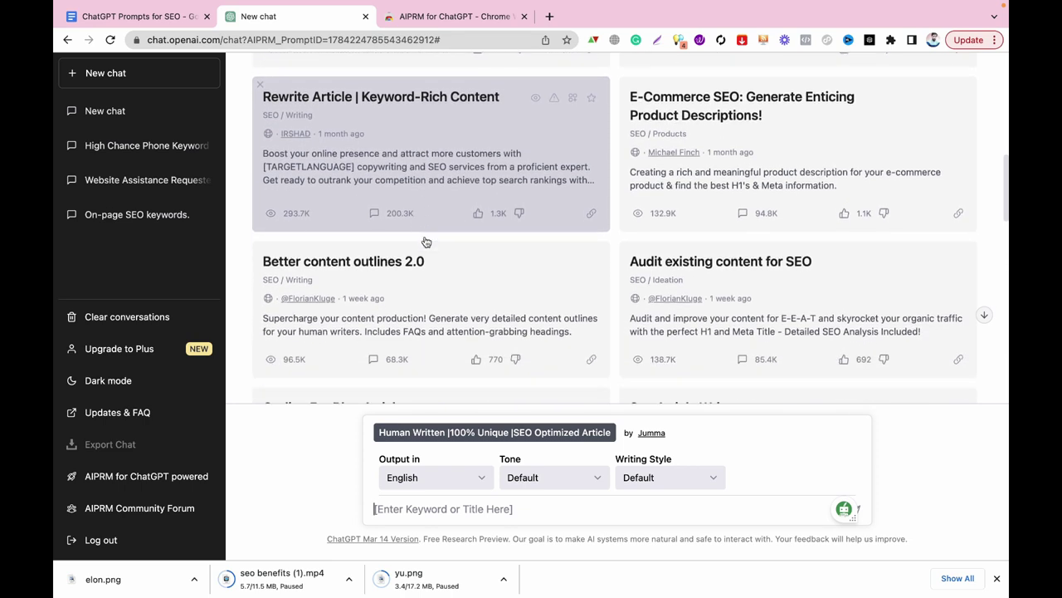
scroll(425, 241, down, 1)
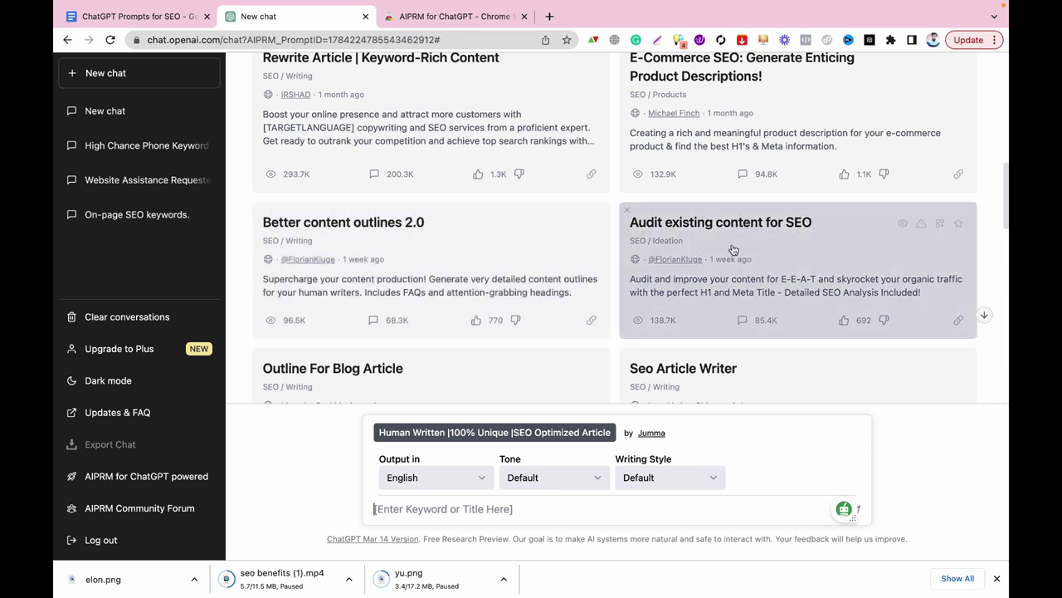
scroll(733, 249, down, 4)
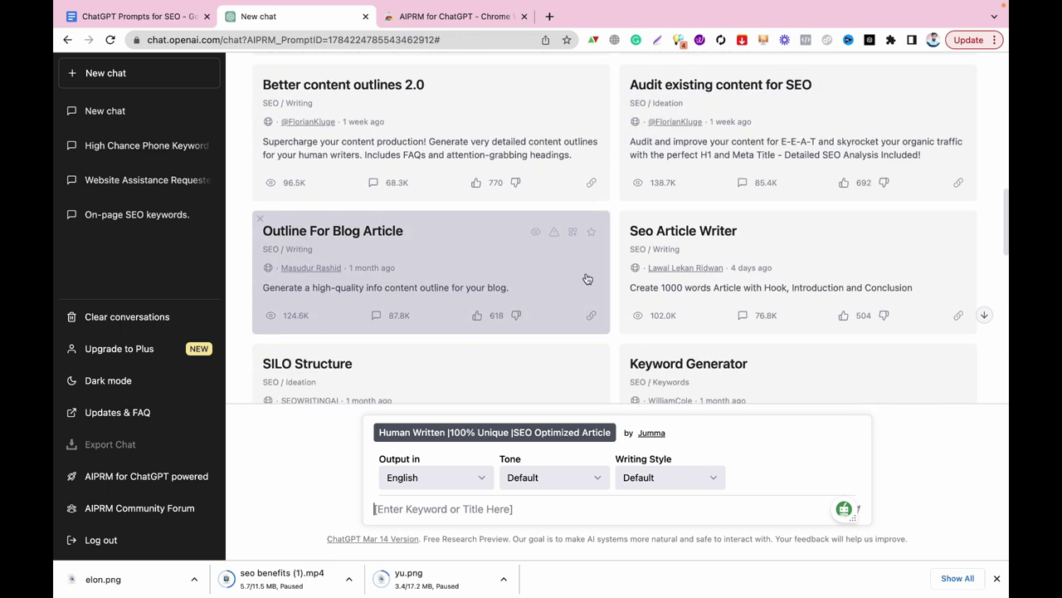
scroll(587, 279, down, 5)
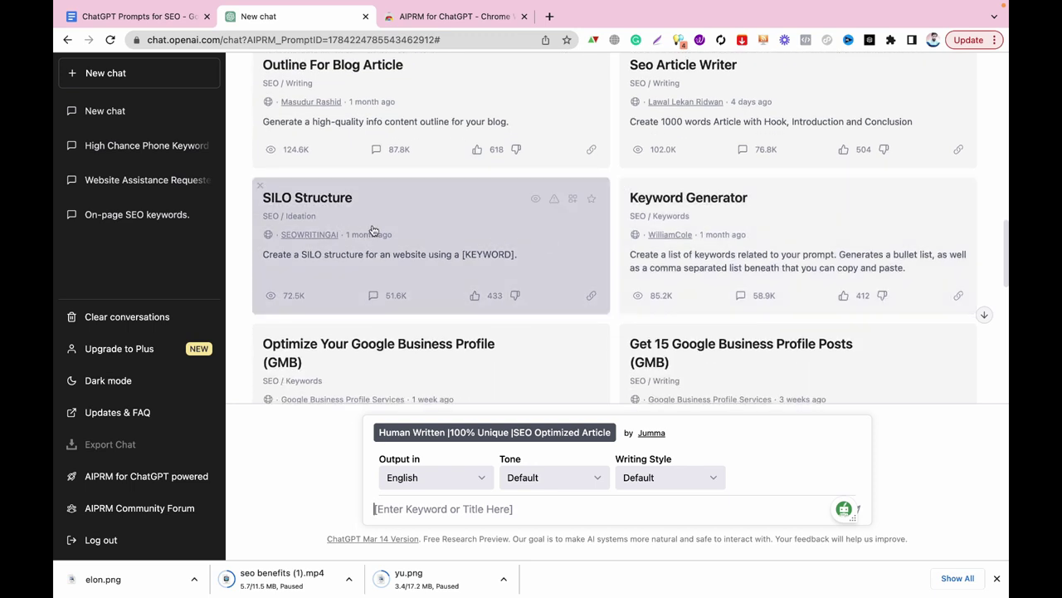
scroll(436, 222, down, 5)
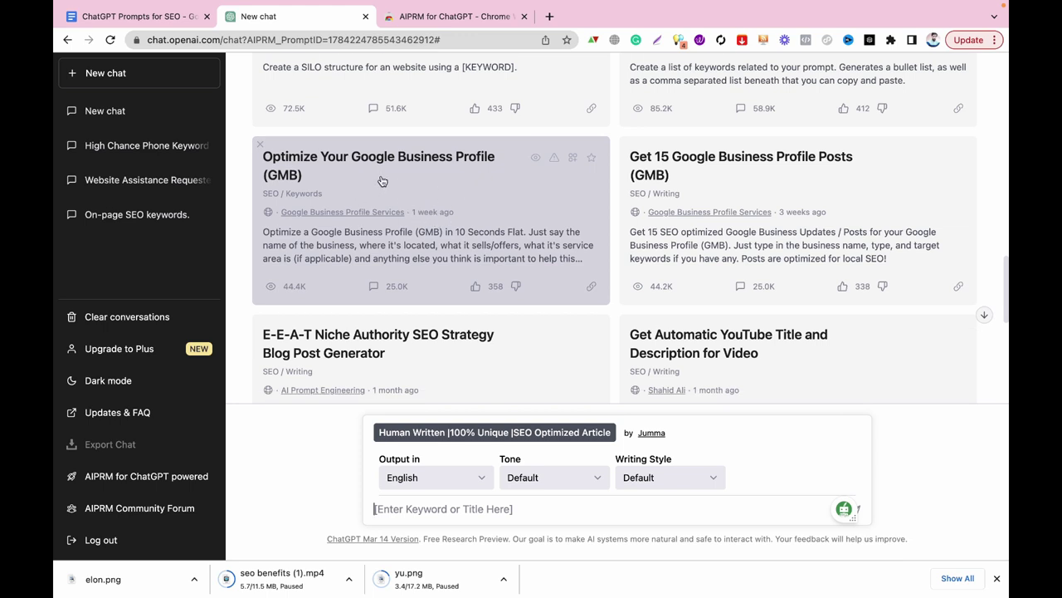
scroll(408, 268, down, 2)
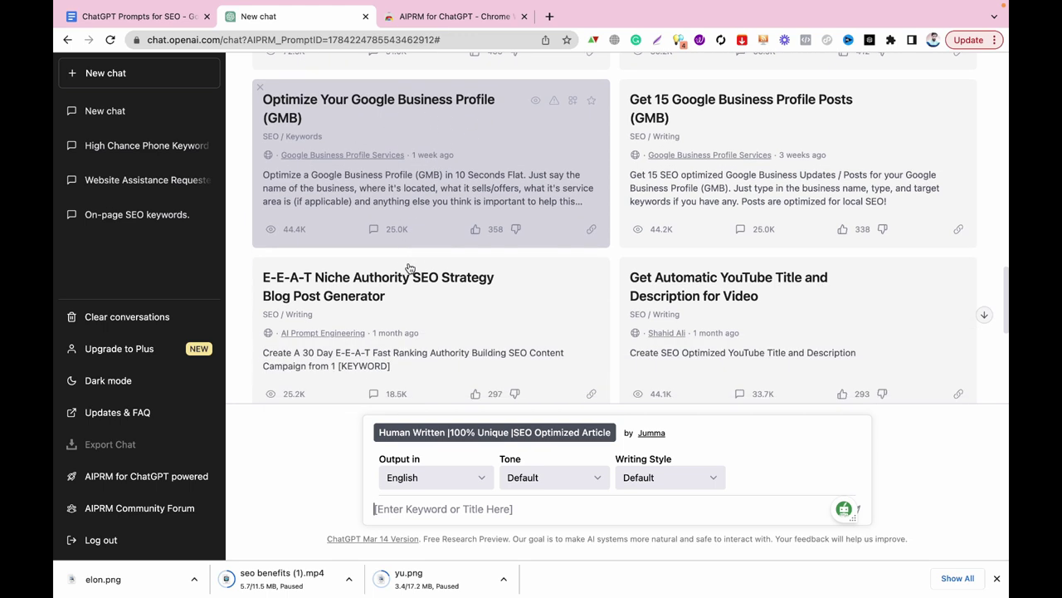
scroll(408, 268, down, 1)
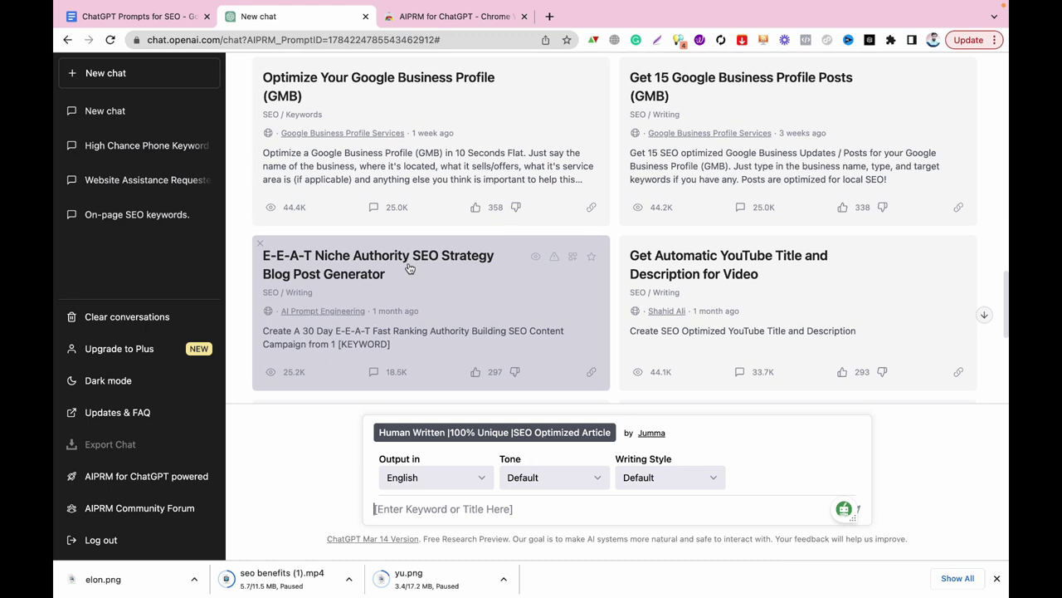
scroll(408, 268, down, 3)
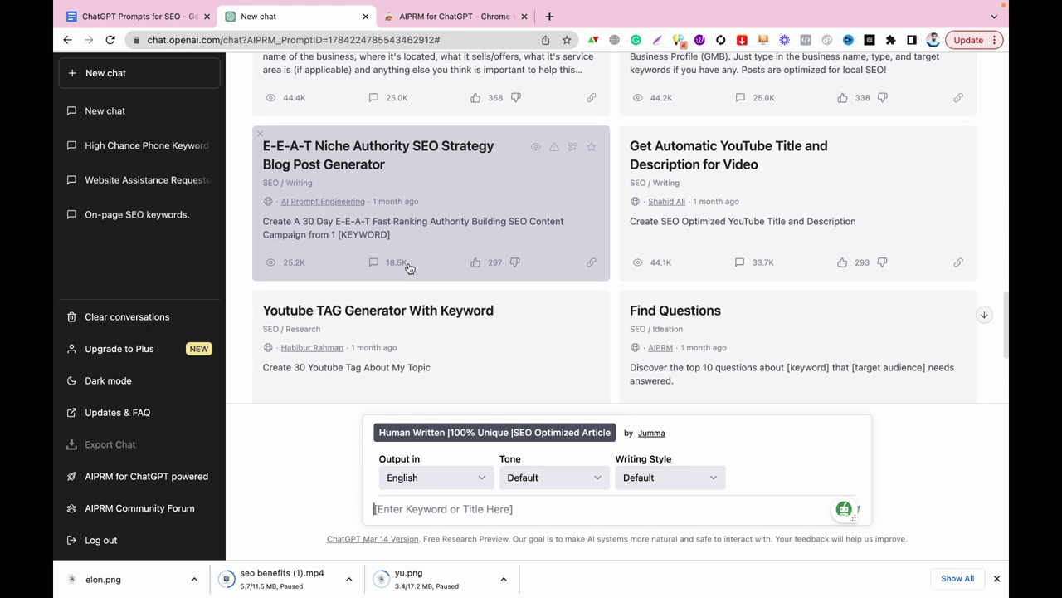
scroll(408, 268, down, 4)
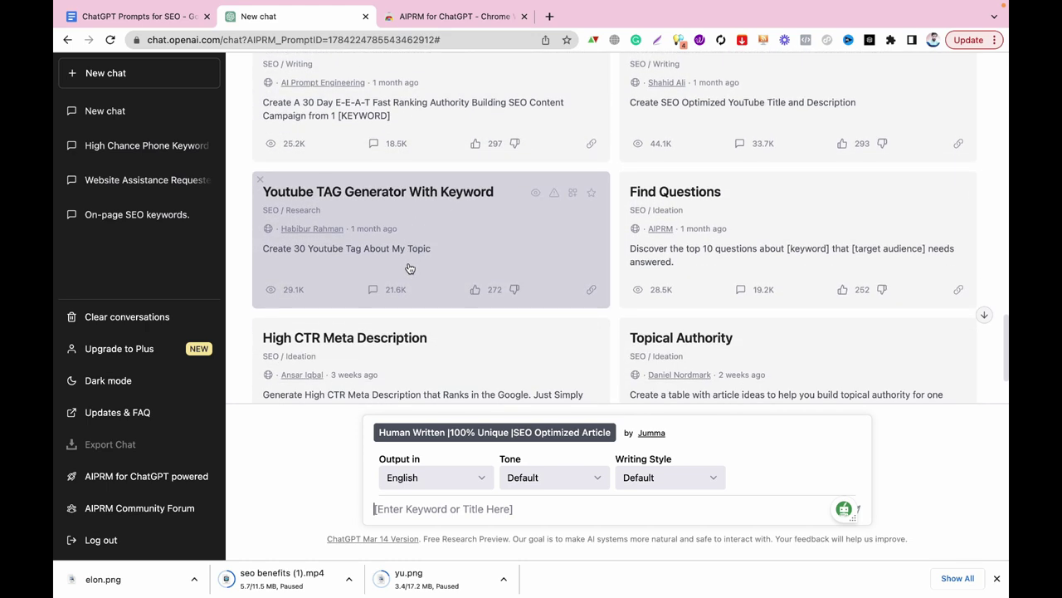
scroll(408, 268, down, 2)
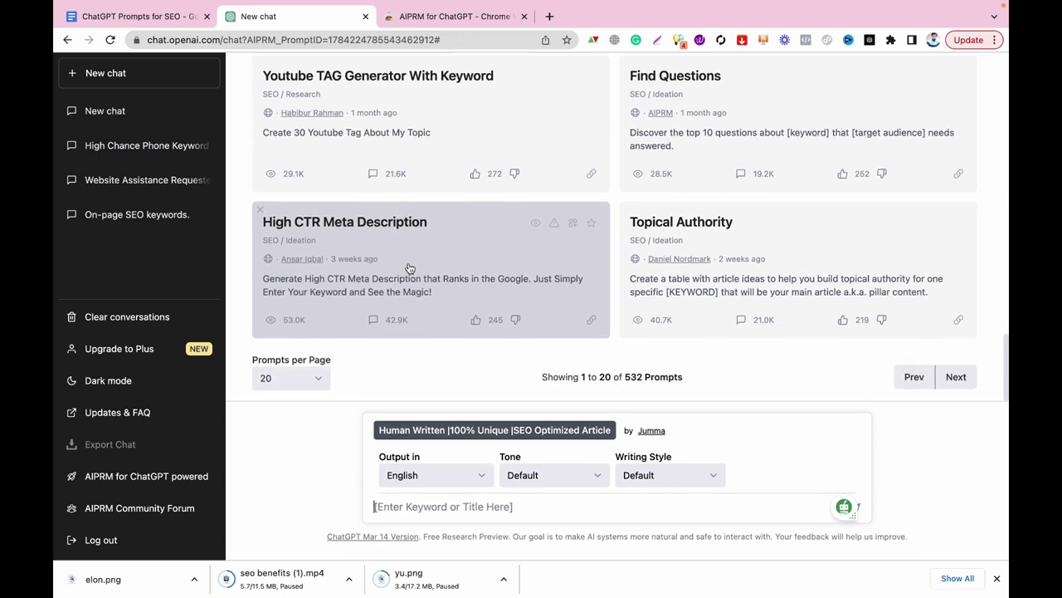
Go to the second page of public SEO prompts and examine the templates offered there.
click(943, 380)
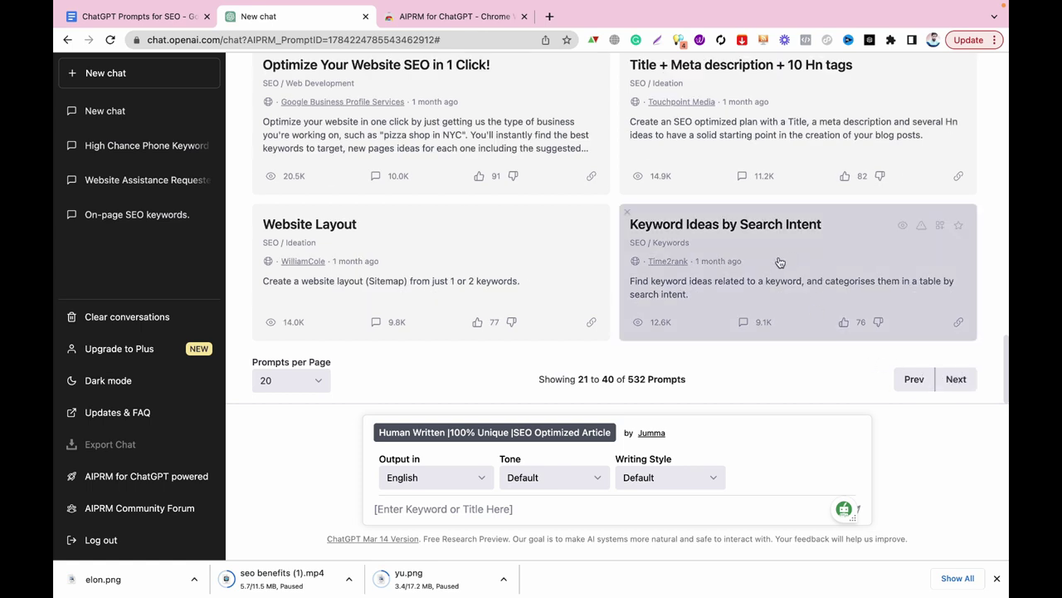
scroll(802, 247, up, 2)
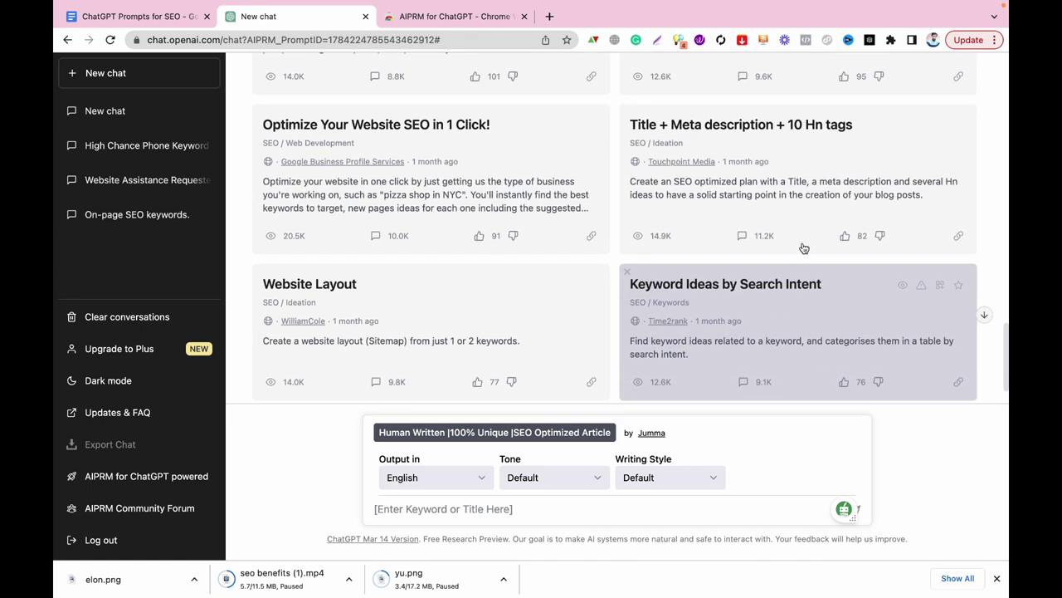
scroll(776, 183, up, 5)
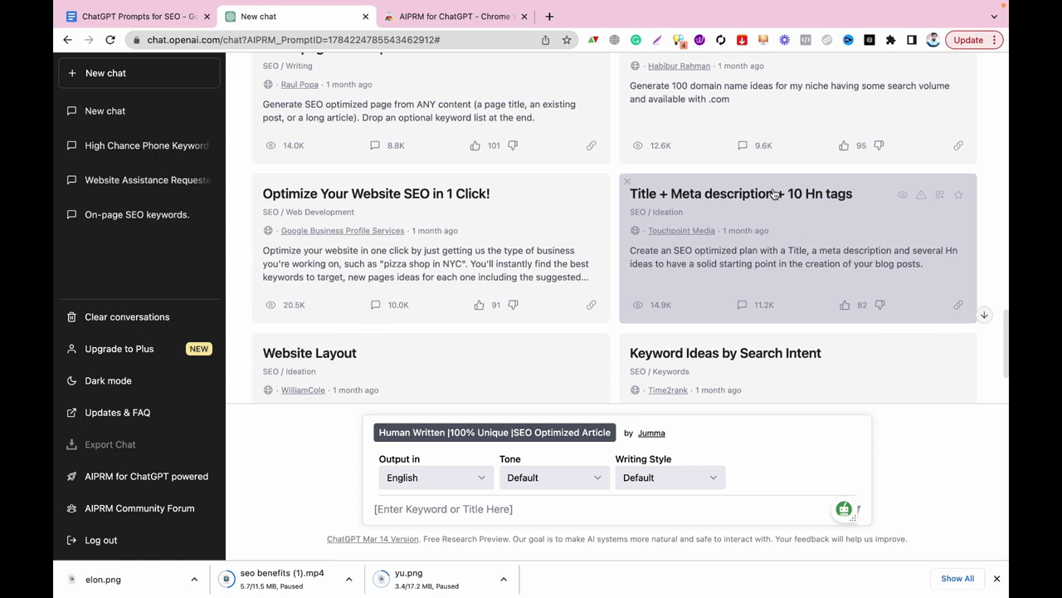
scroll(774, 193, up, 6)
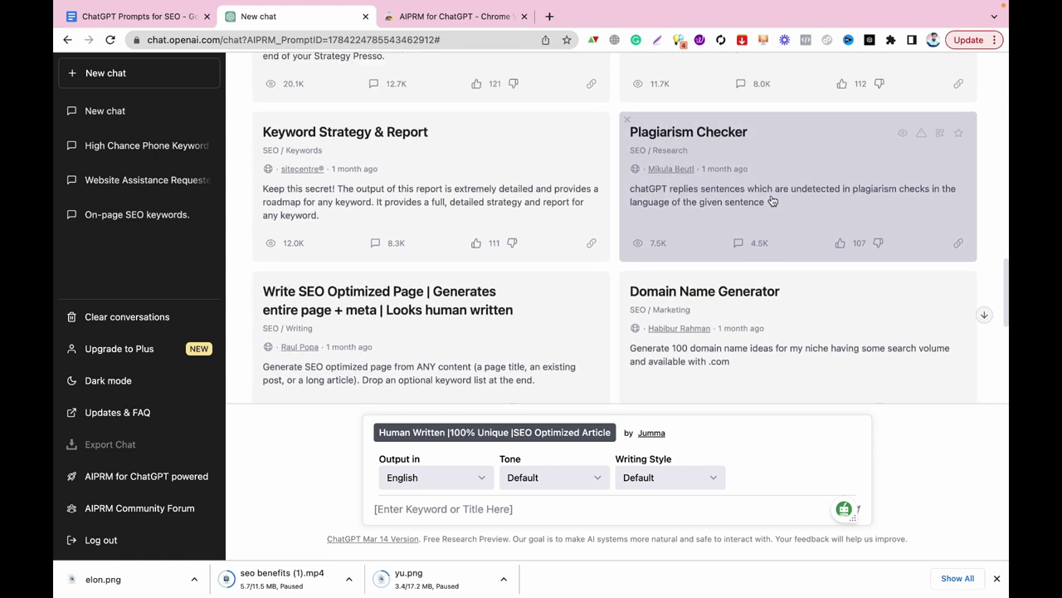
scroll(772, 201, up, 6)
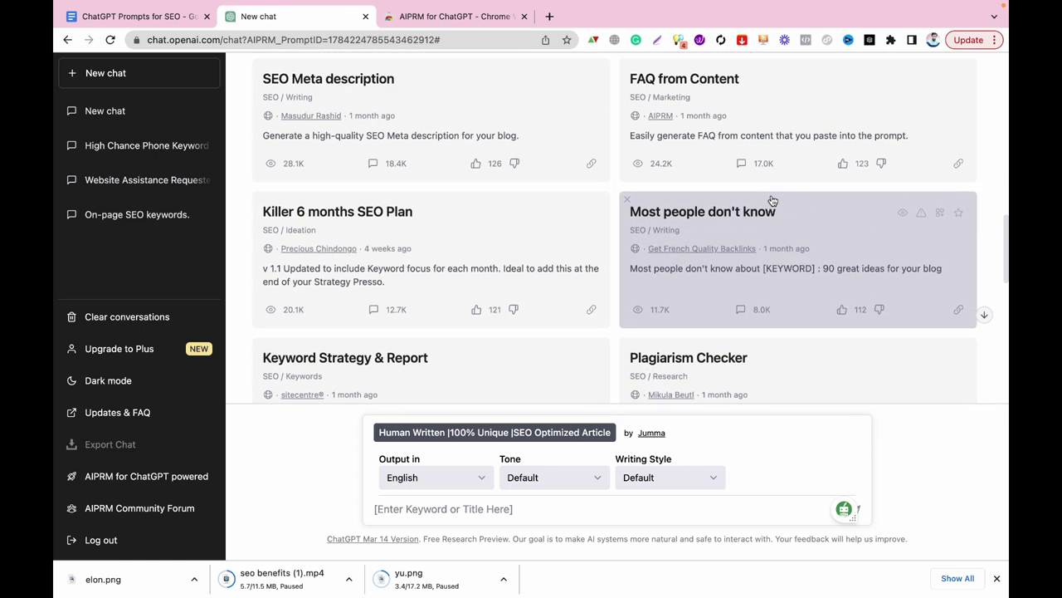
scroll(772, 200, up, 8)
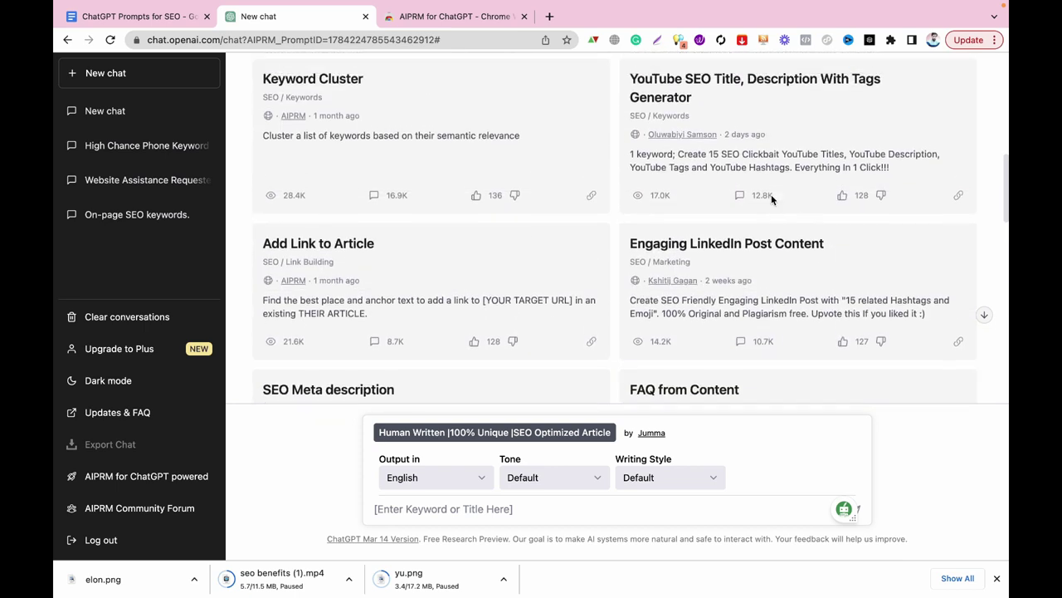
scroll(771, 199, up, 4)
scroll(771, 201, up, 1)
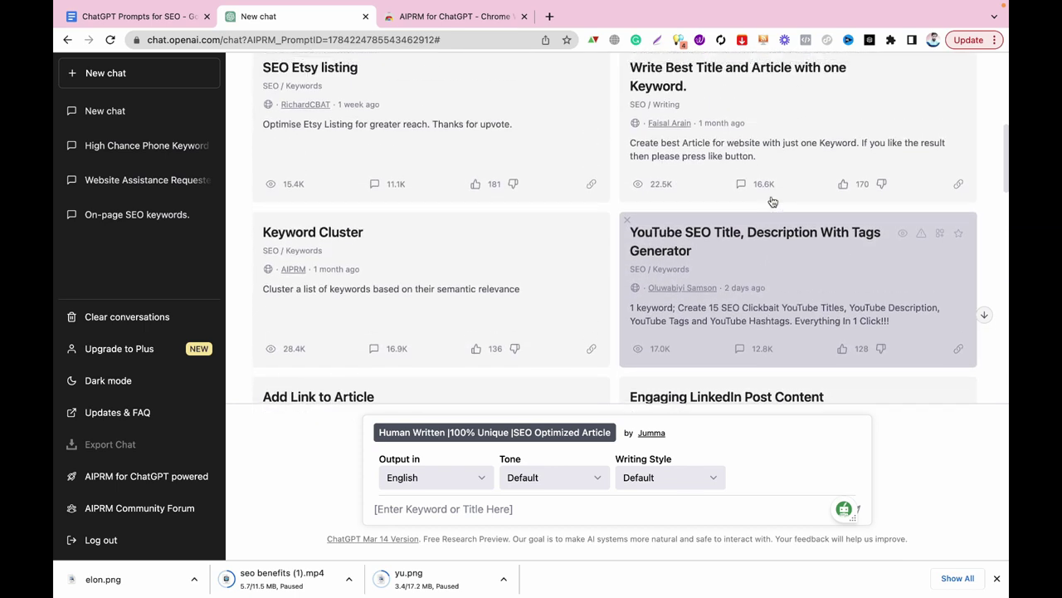
scroll(772, 202, up, 1)
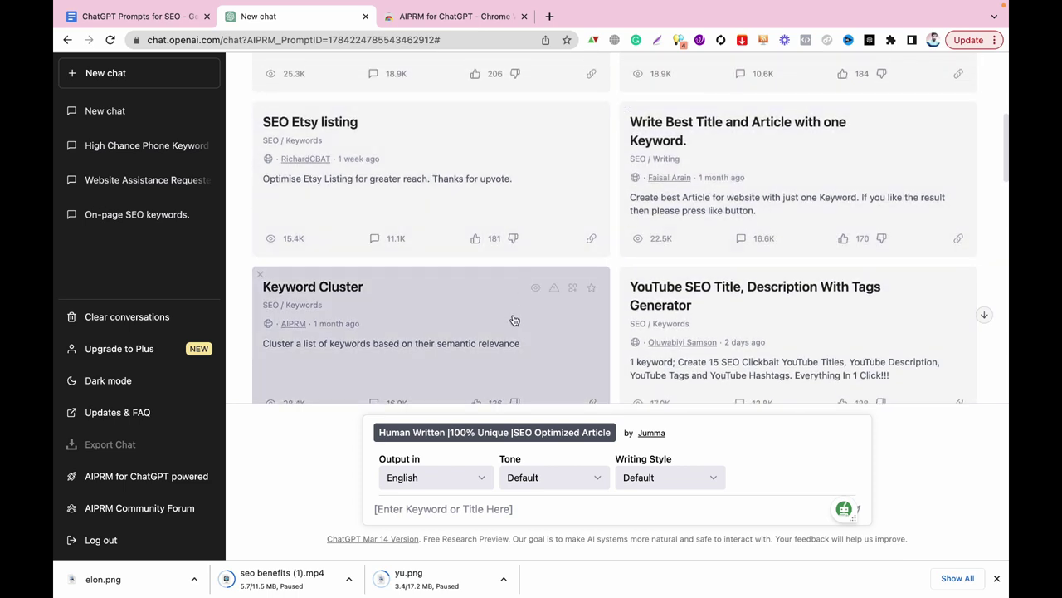
scroll(512, 302, up, 3)
scroll(513, 321, up, 3)
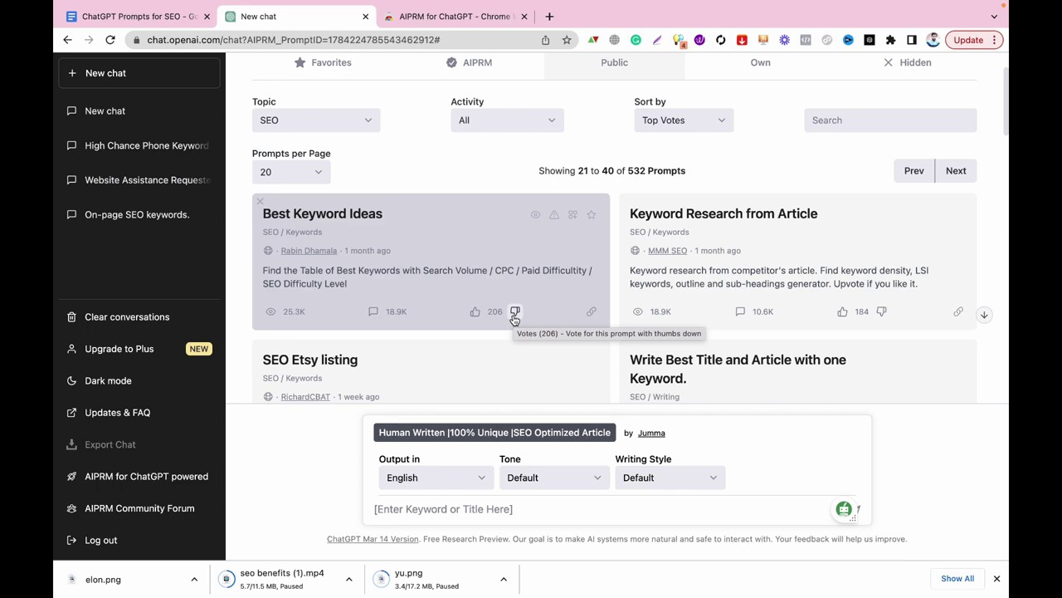
scroll(514, 319, down, 5)
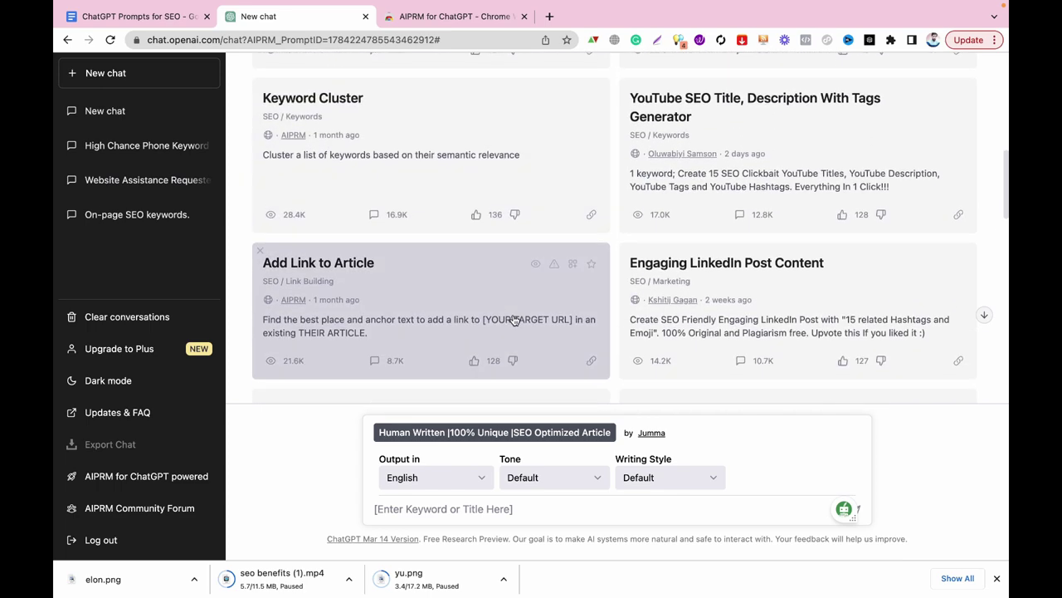
scroll(515, 319, down, 10)
scroll(515, 321, up, 1)
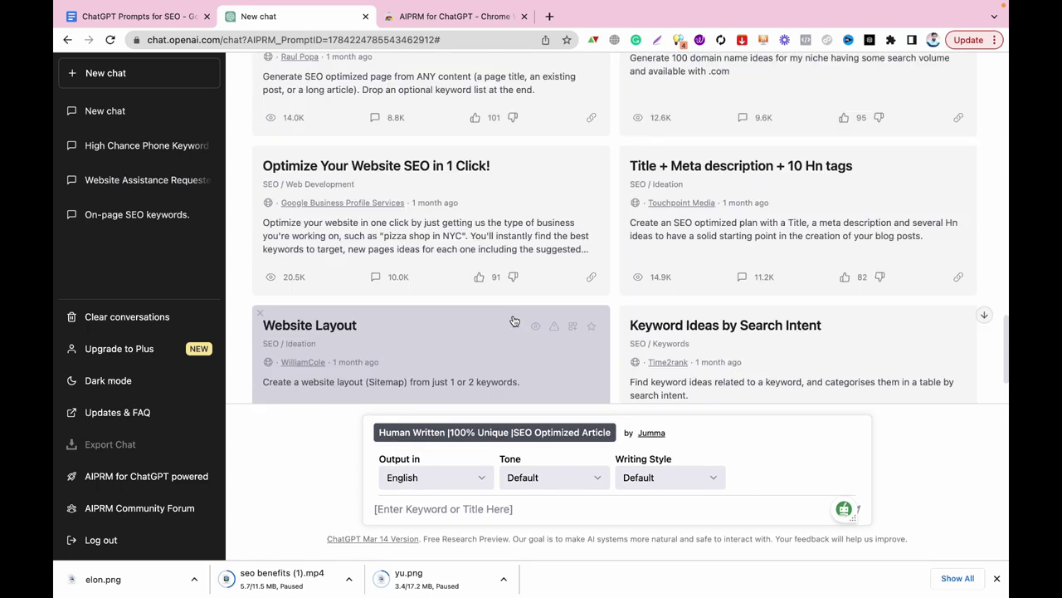
scroll(515, 322, up, 10)
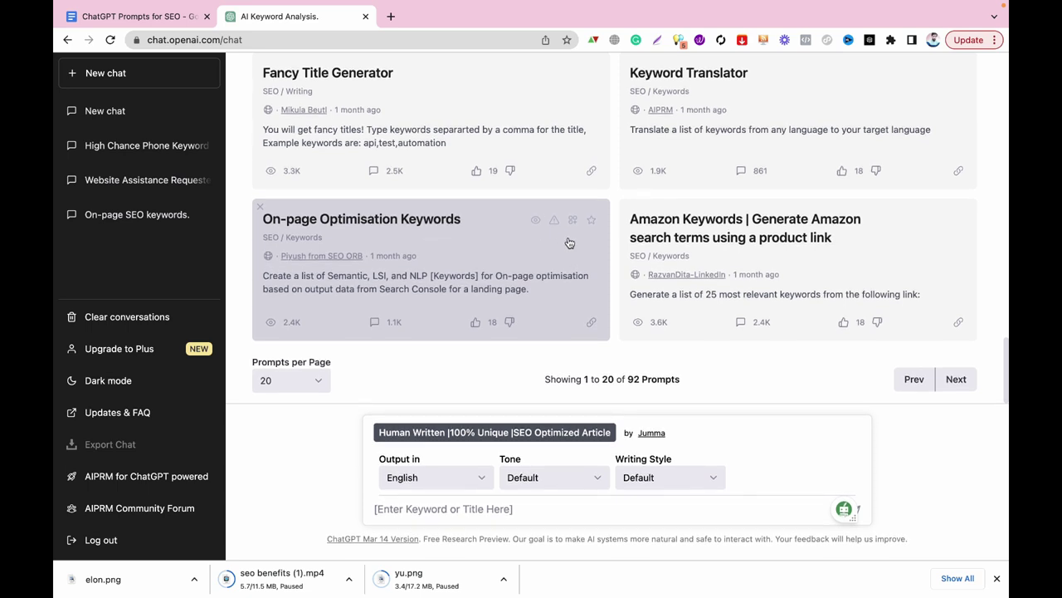
Find the Keyword Intent prompt template by AIPRM among the SEO prompts and select it.
scroll(569, 243, up, 4)
scroll(570, 243, down, 1)
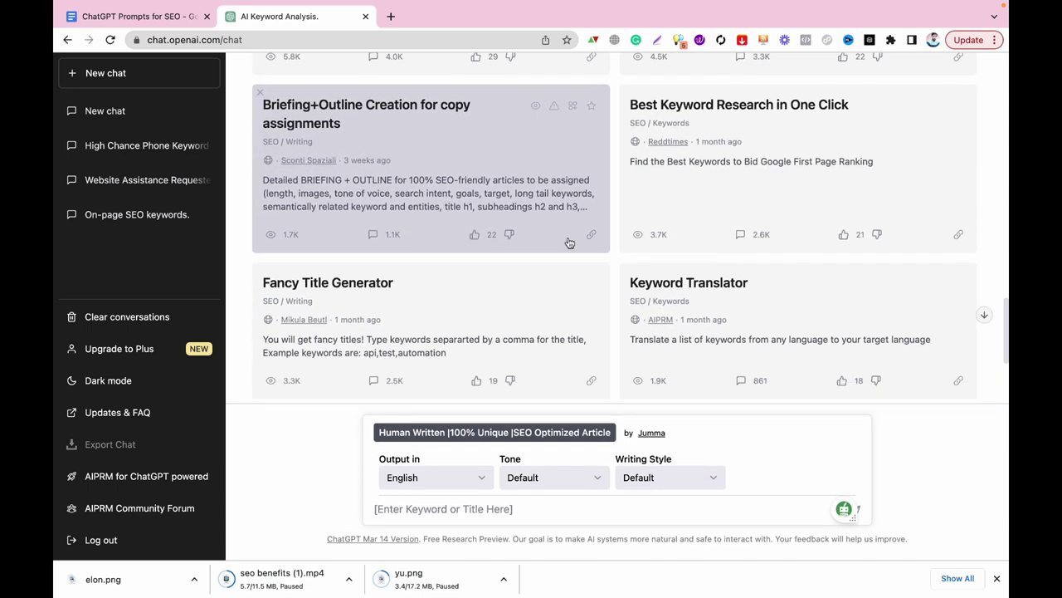
scroll(569, 242, down, 1)
scroll(569, 243, up, 5)
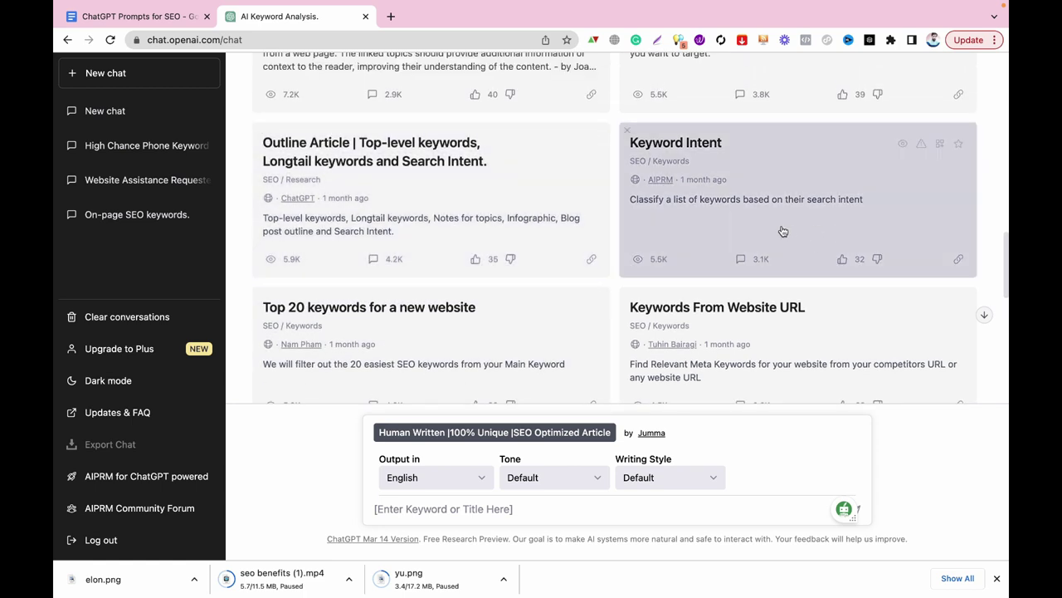
click(721, 209)
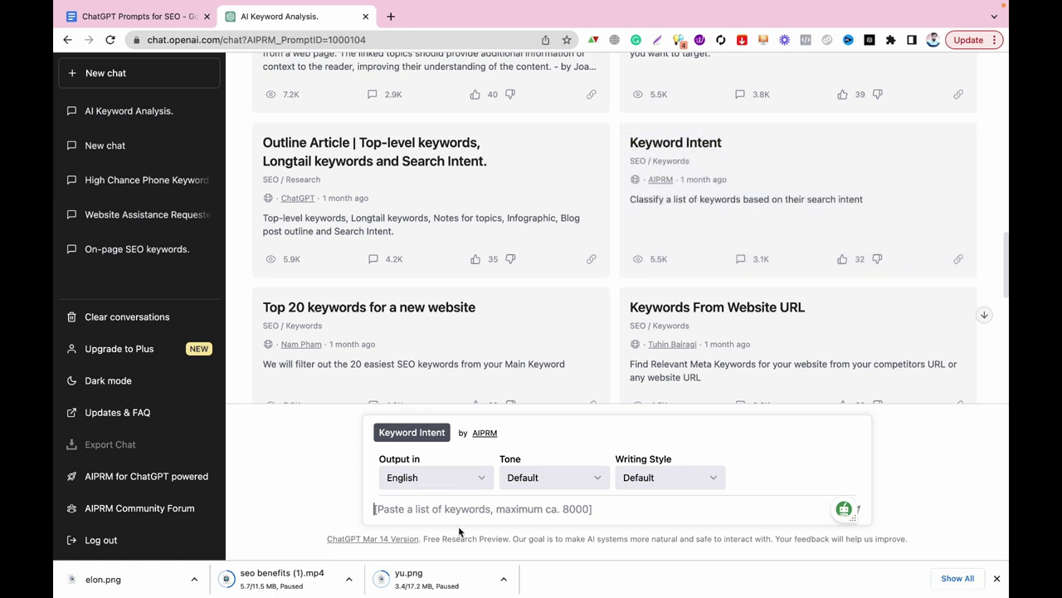
In the "ChatGPT Prompts for SEO" Google Docs document, copy the keywords from "SEO" to "Social media agency" under "5. Classify search intents".
click(166, 16)
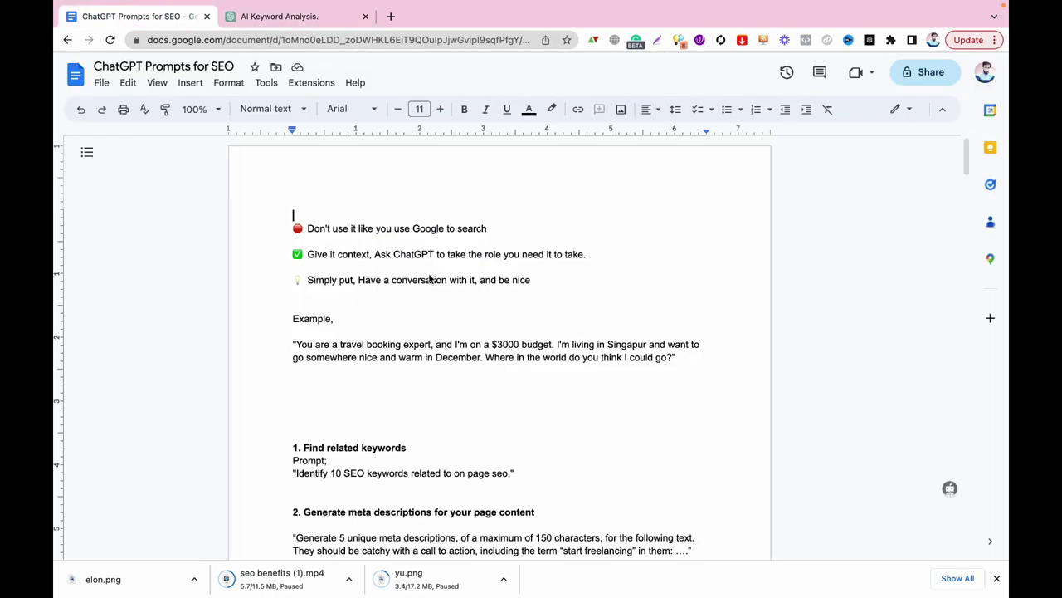
scroll(429, 274, down, 10)
scroll(429, 274, down, 5)
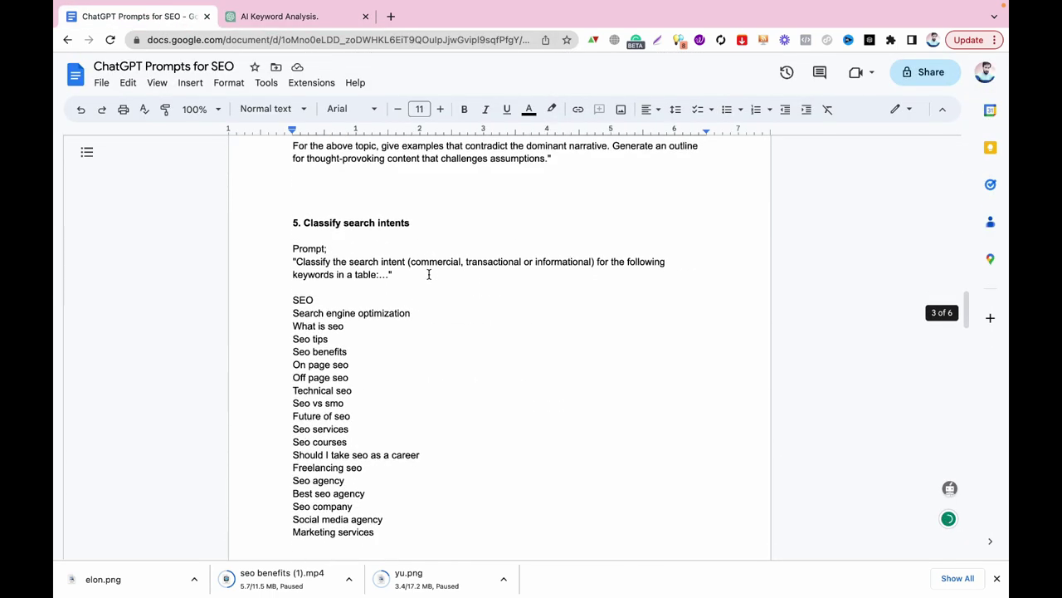
drag(385, 519, 265, 309)
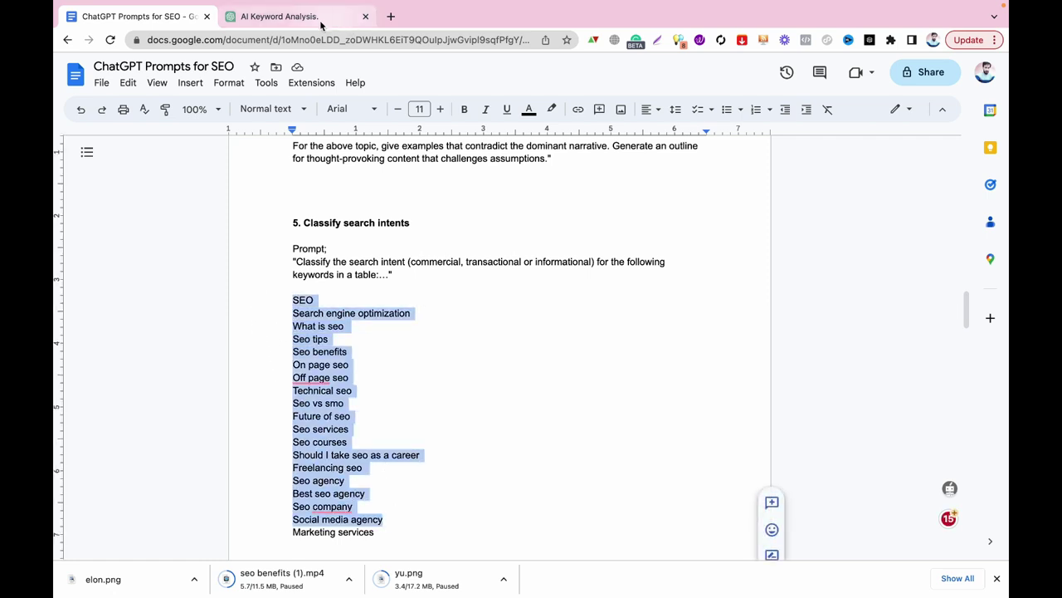
Switch back to ChatGPT, paste the copied keyword list into the Keyword Intent prompt and submit it.
click(280, 16)
key(ctrl+v)
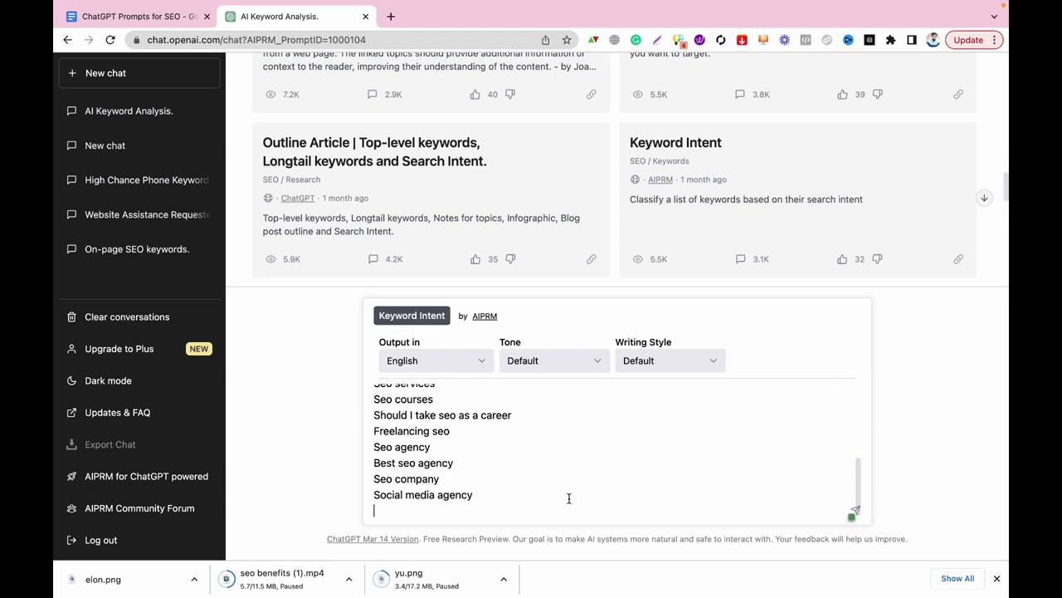
click(854, 511)
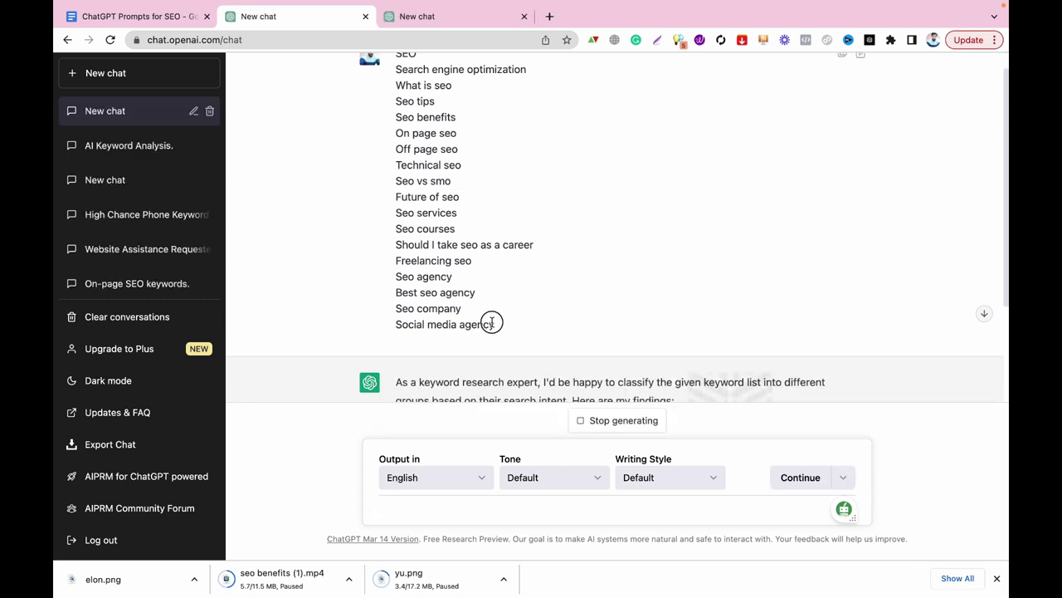
Review the submitted keyword list and compare it with the search intent groups in ChatGPT's reply.
drag(491, 321, 378, 105)
click(403, 118)
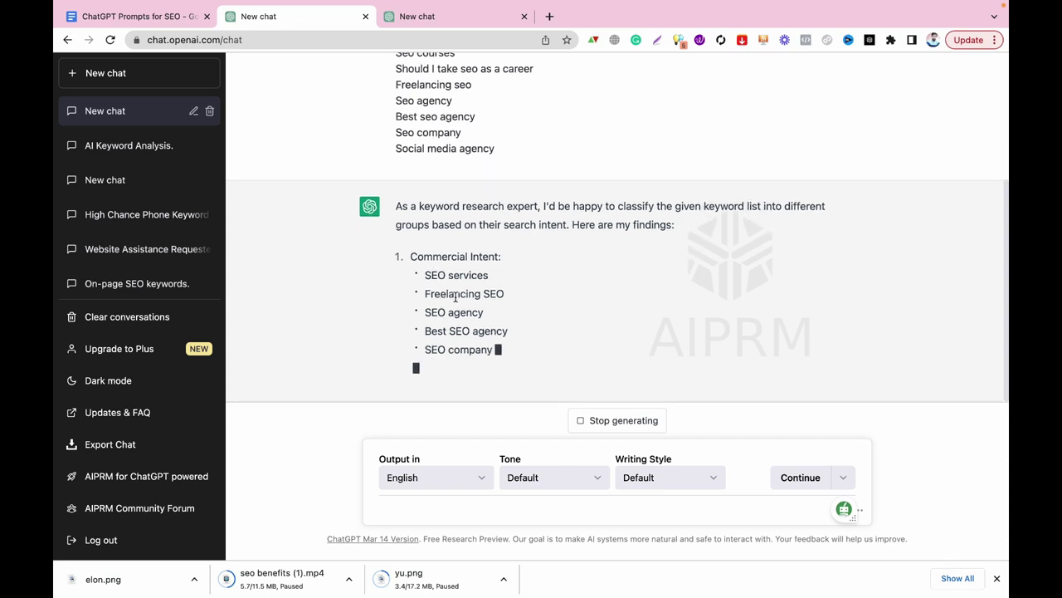
double_click(461, 313)
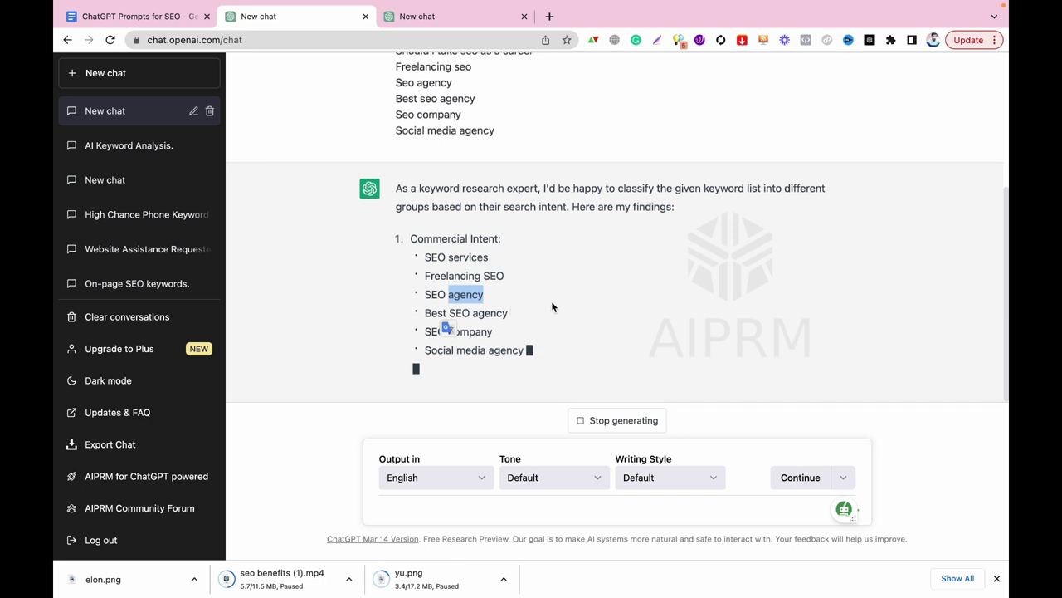
scroll(552, 307, up, 5)
scroll(553, 303, down, 5)
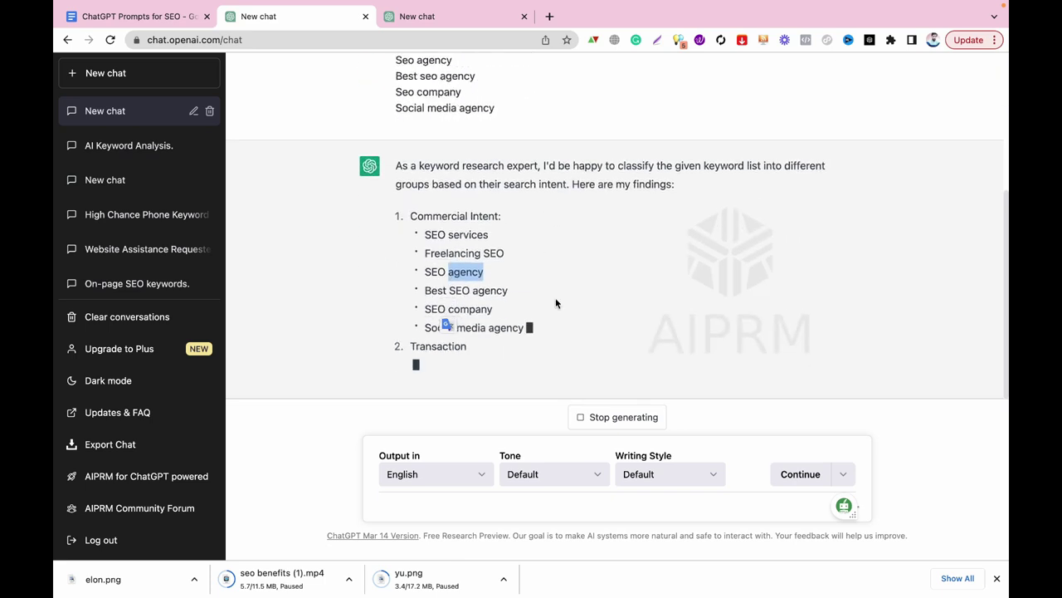
scroll(486, 349, up, 5)
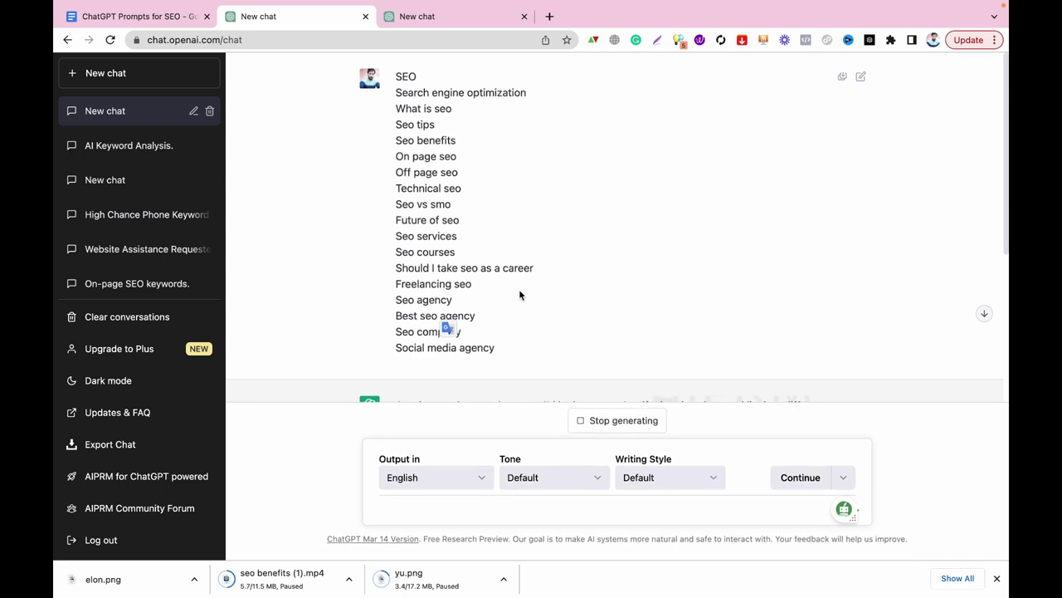
Check how ChatGPT's intent groups classify the submitted keywords, including "What is seo" and "Should I take seo as a career".
scroll(519, 291, down, 1)
scroll(520, 295, down, 5)
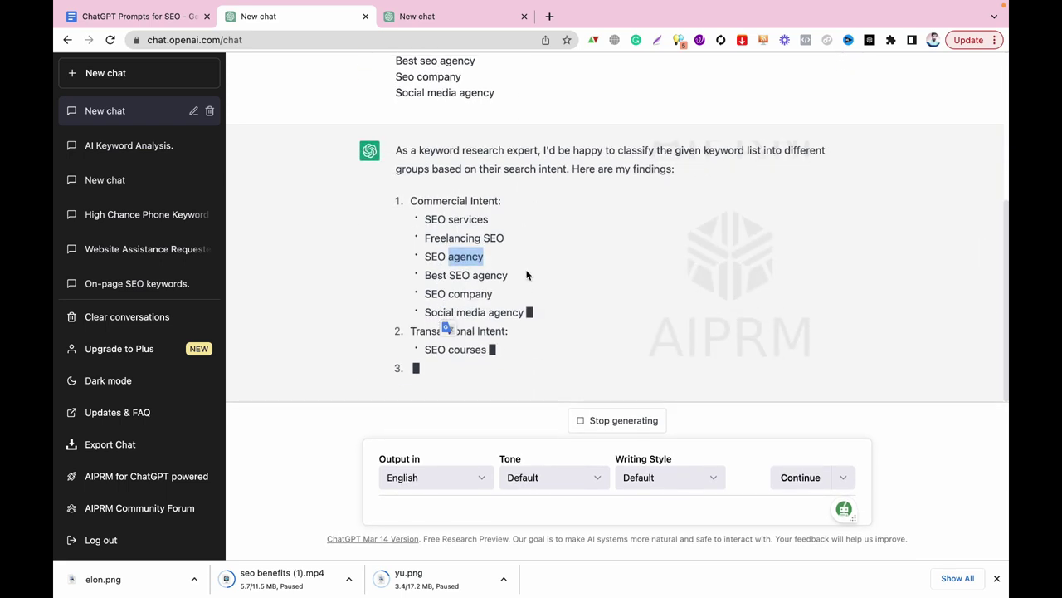
scroll(526, 273, up, 5)
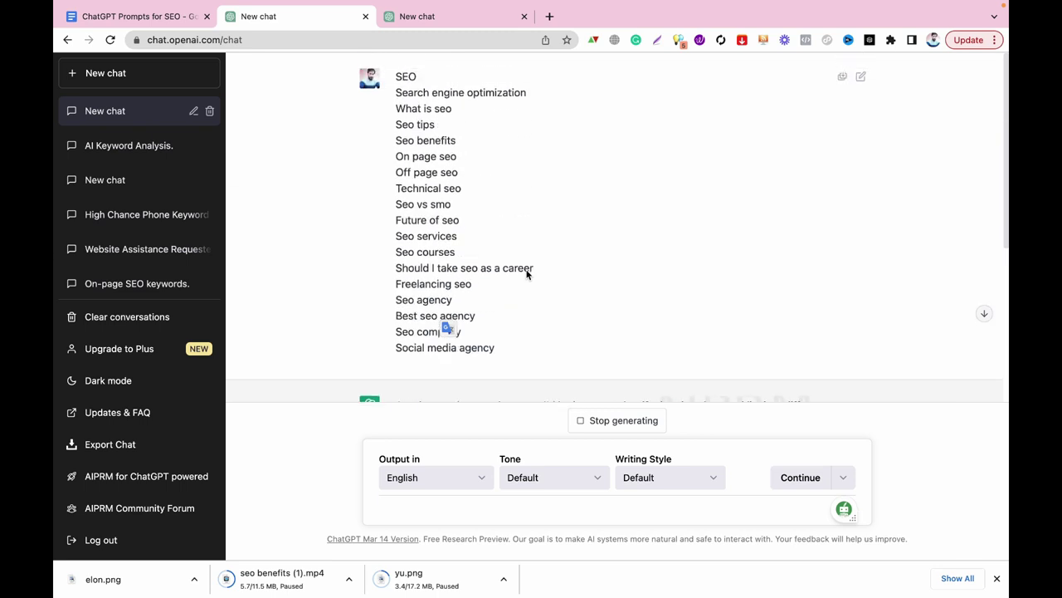
triple_click(420, 108)
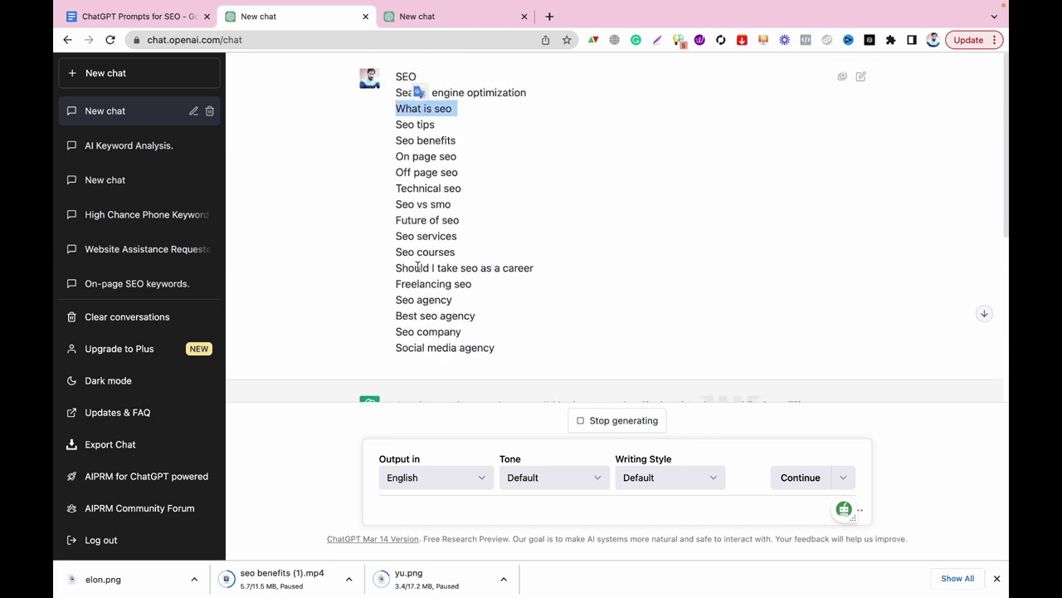
triple_click(417, 267)
scroll(419, 249, down, 5)
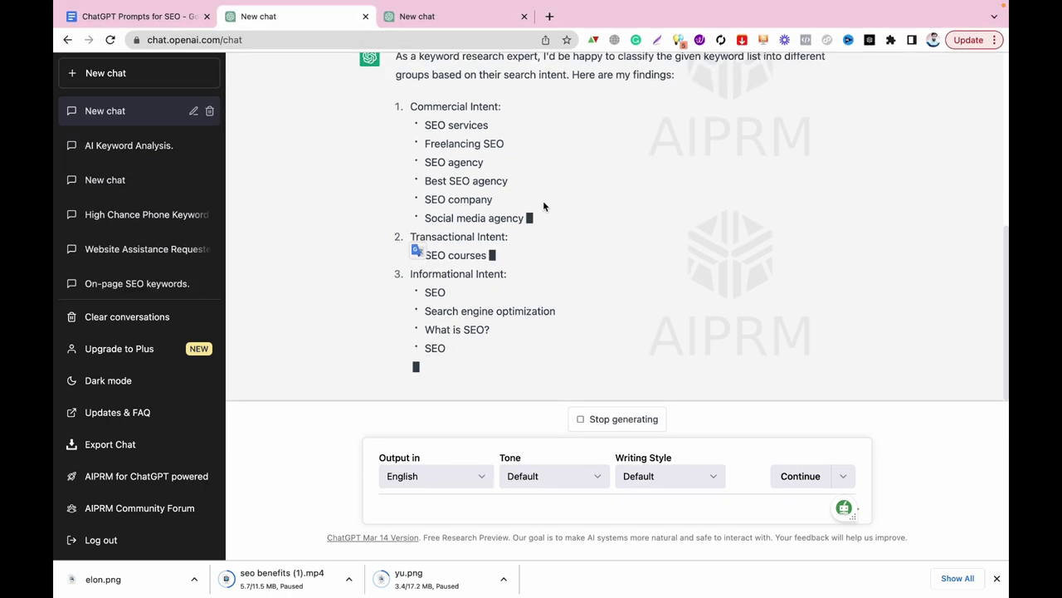
click(440, 17)
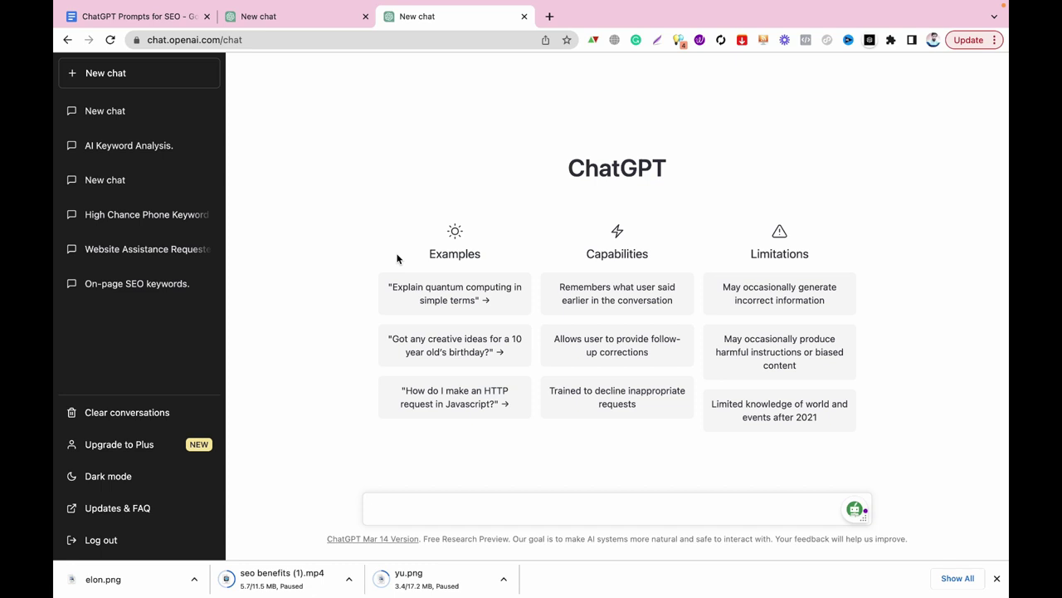
click(288, 15)
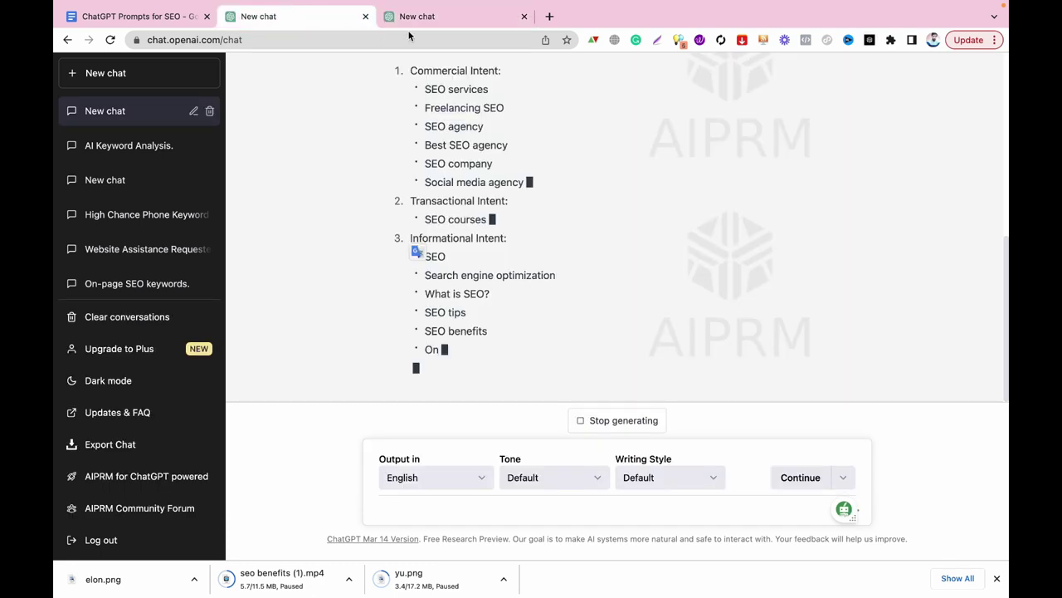
click(434, 17)
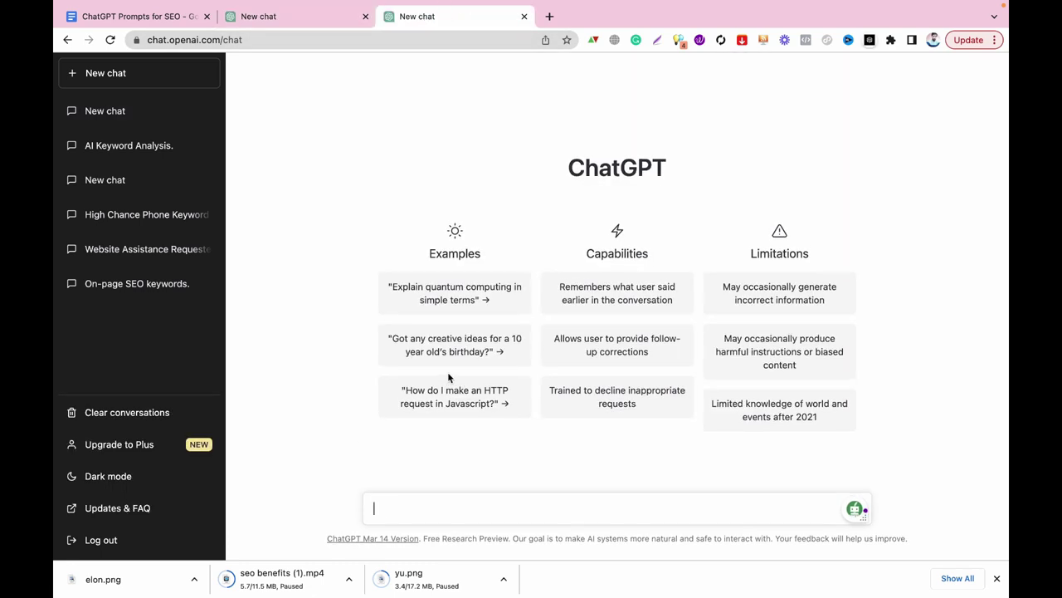
Switch to the "ChatGPT Prompts for SEO" Google Docs document and read the three ChatGPT usage tips at its beginning.
click(161, 17)
scroll(310, 254, up, 20)
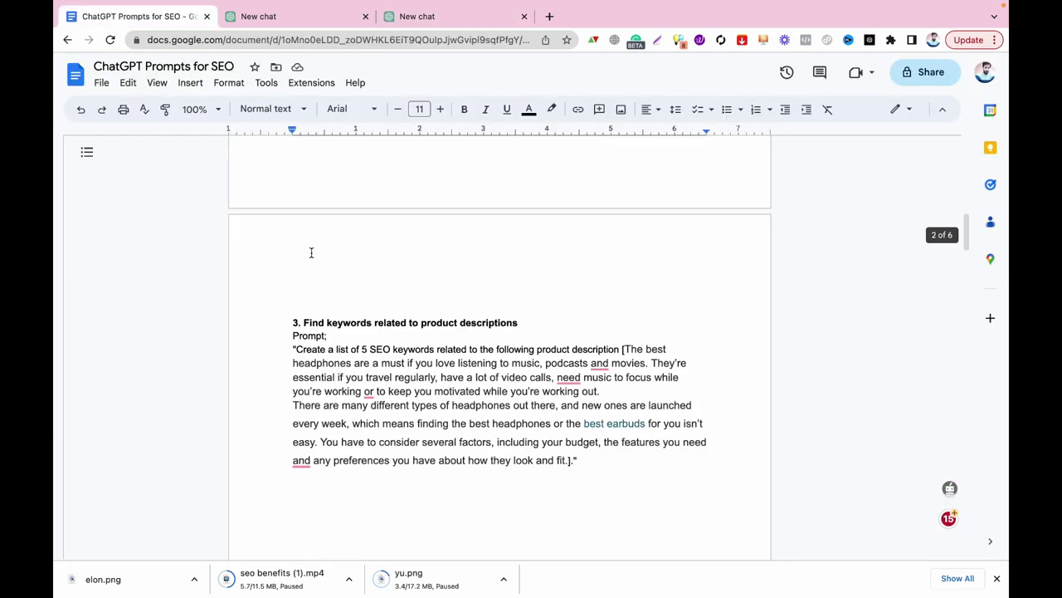
scroll(310, 261, down, 3)
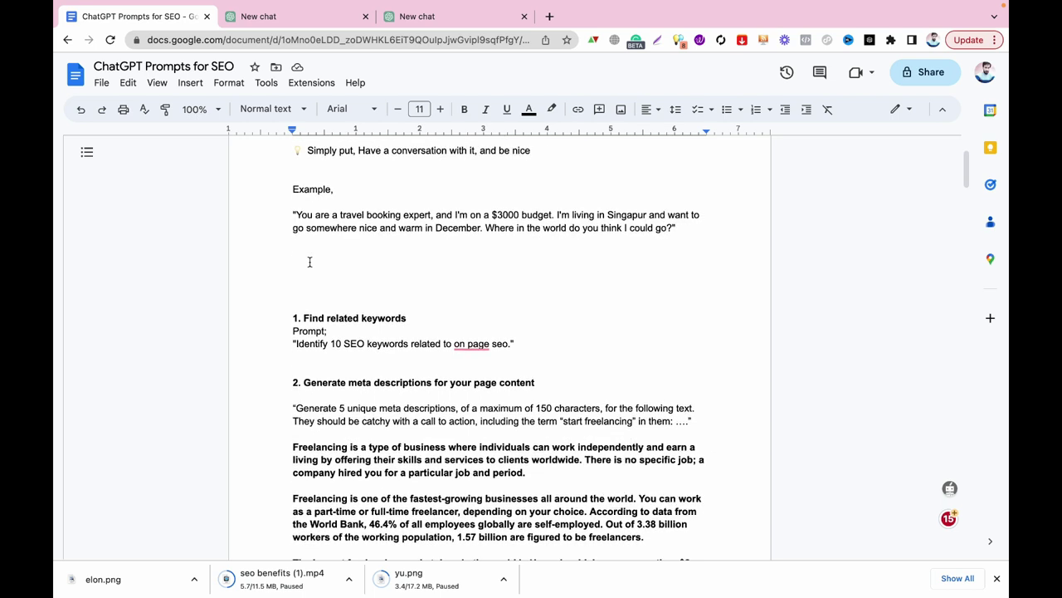
scroll(309, 262, up, 3)
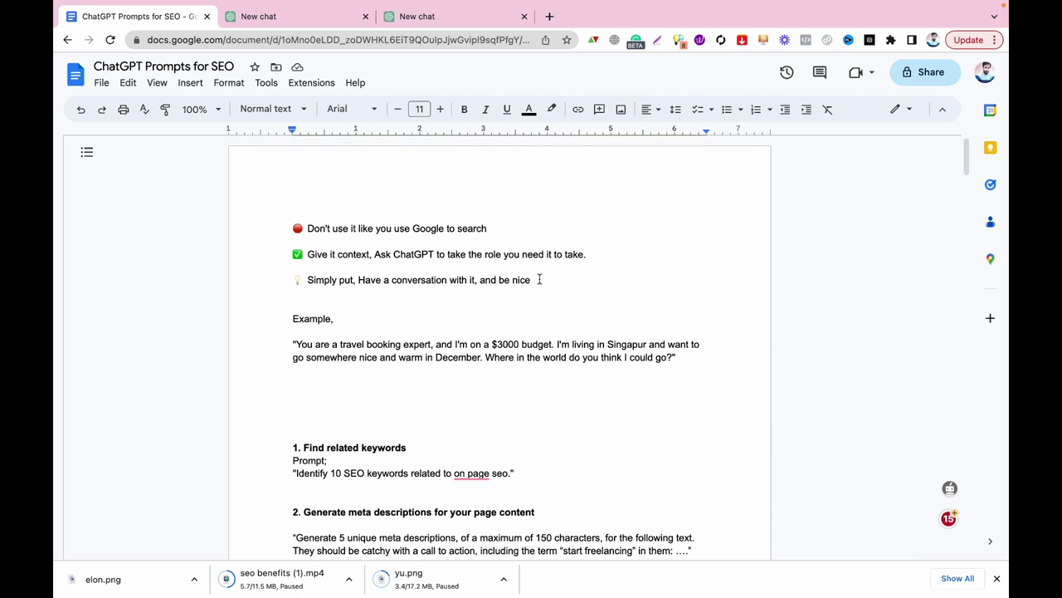
drag(539, 280, 277, 225)
click(380, 229)
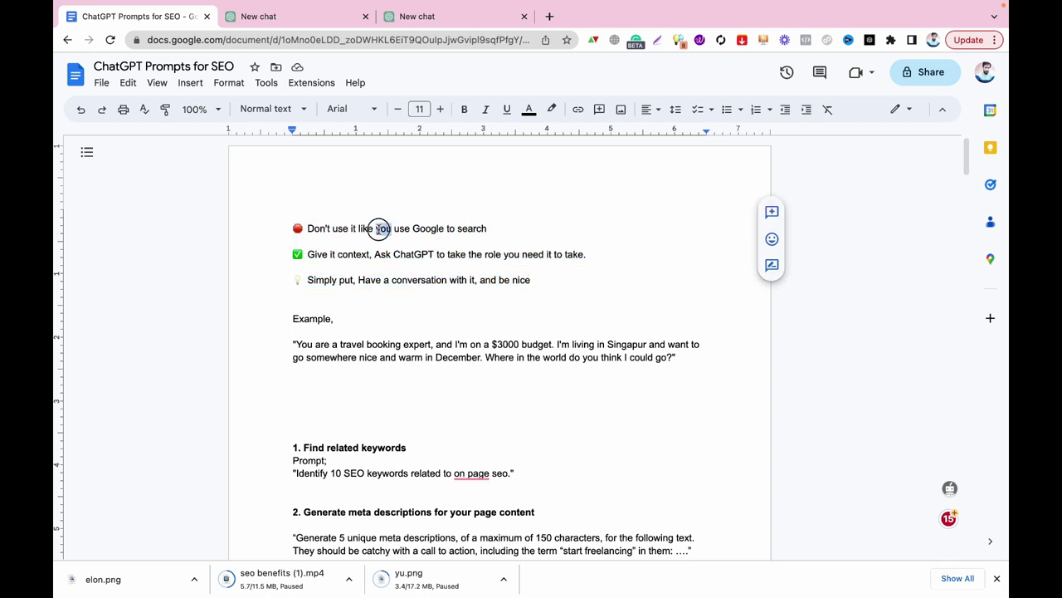
triple_click(379, 228)
click(563, 244)
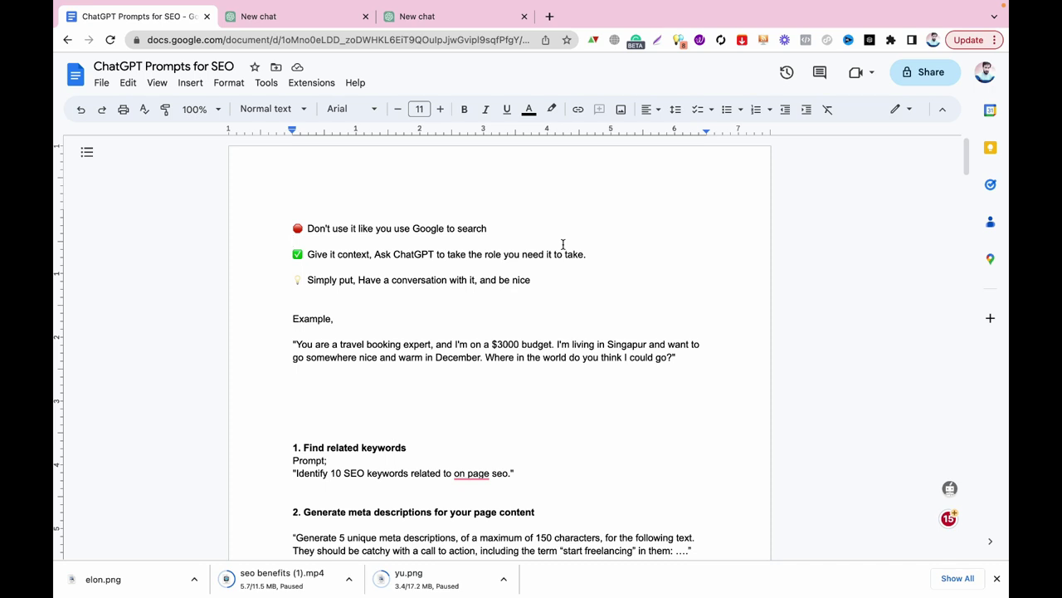
click(372, 254)
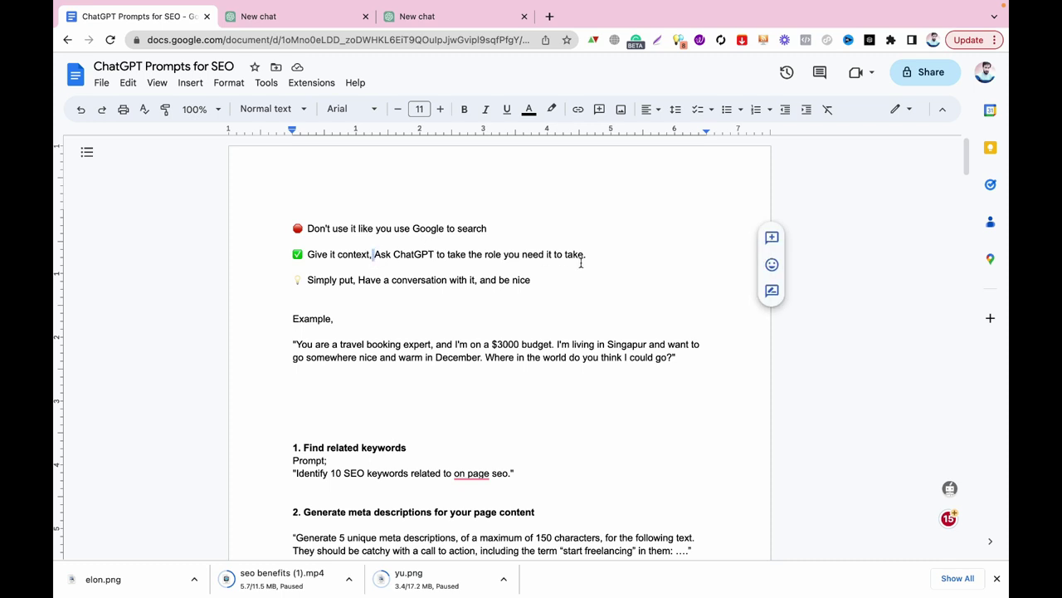
drag(583, 254, 390, 258)
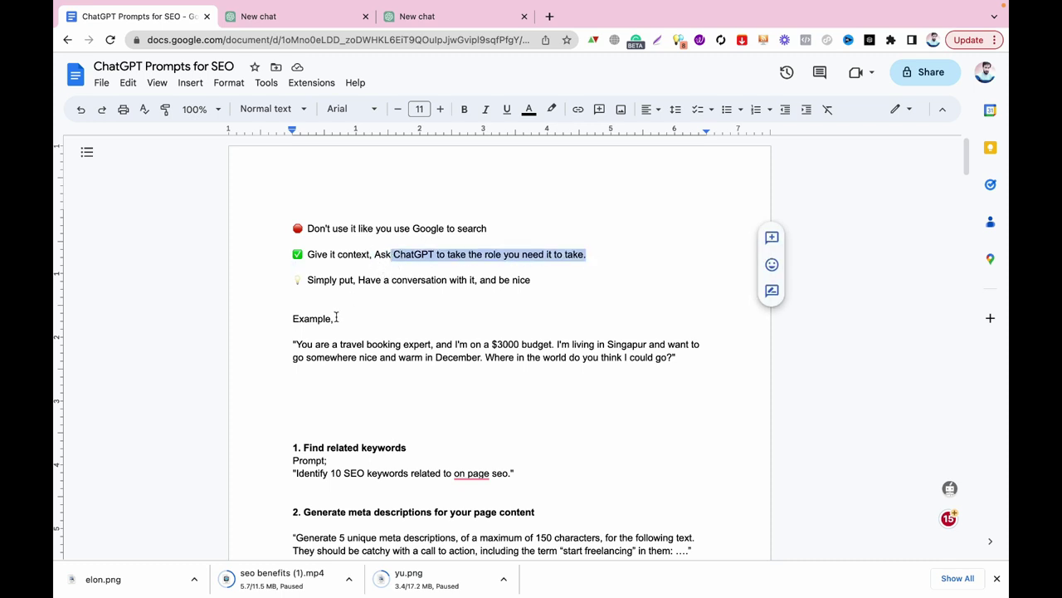
Examine the travel booking expert example prompt, including its role, budget, location and closing question.
click(318, 355)
click(347, 347)
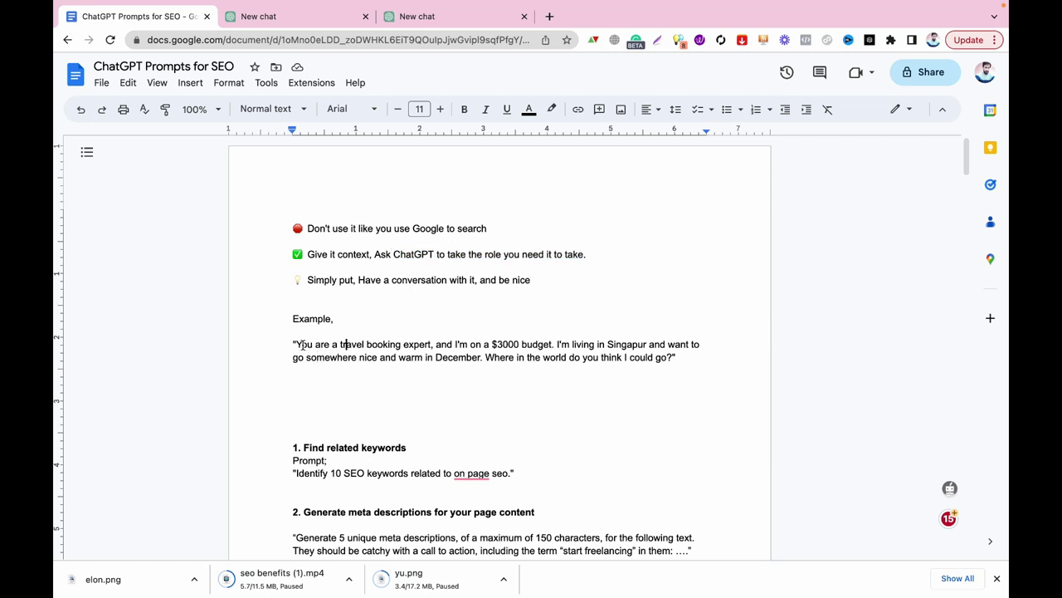
drag(439, 344, 340, 343)
click(510, 344)
click(615, 346)
click(595, 344)
click(515, 348)
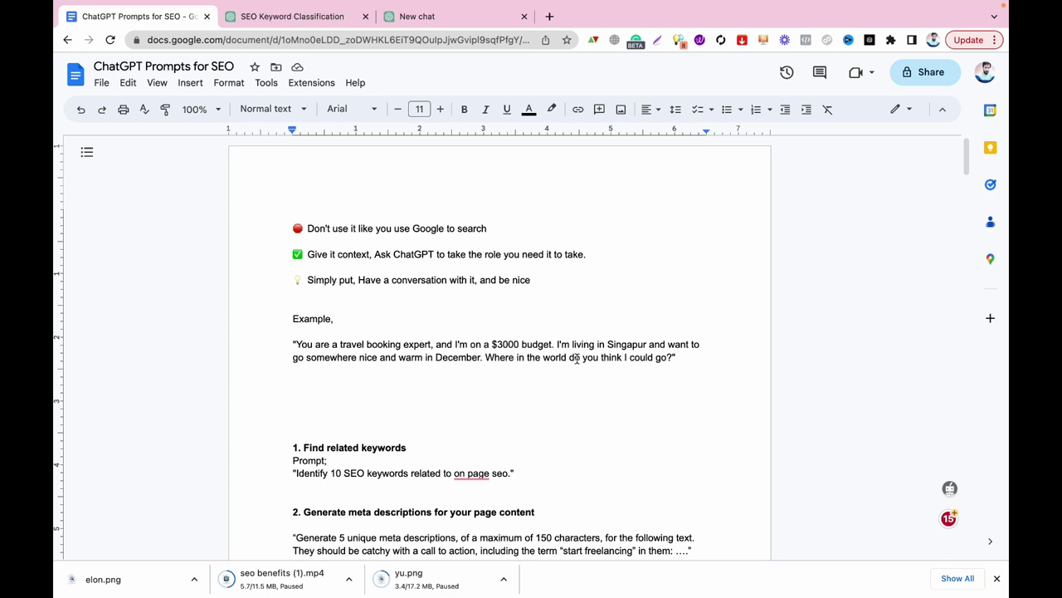
drag(668, 358, 528, 359)
triple_click(521, 356)
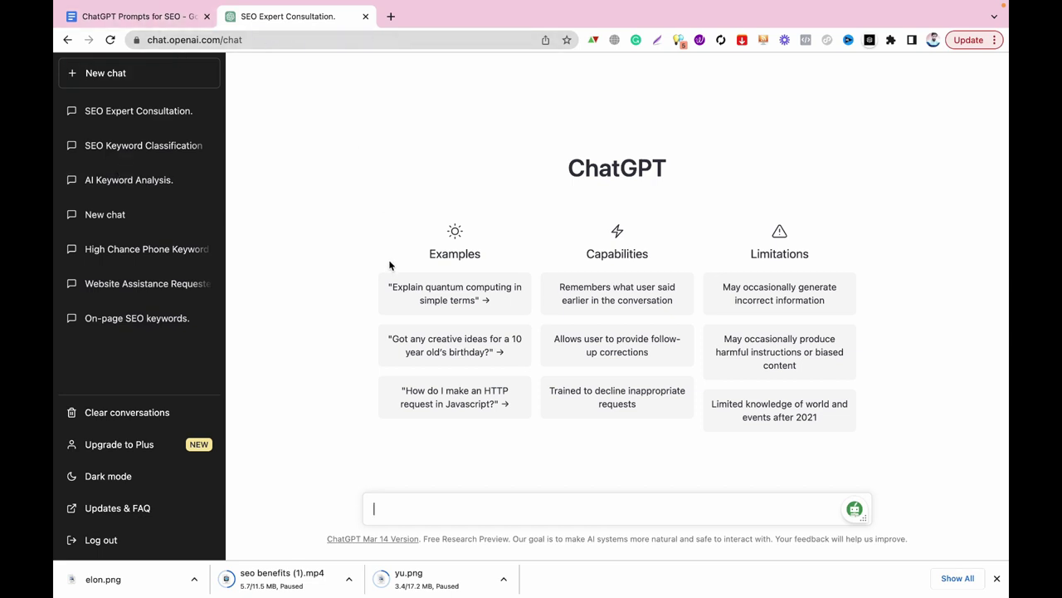
In a new ChatGPT chat, write "Act like an SEO Expert" and, on a second line, "And answer some of my queries".
click(407, 510)
text(Acti)
text(ke an SEO)
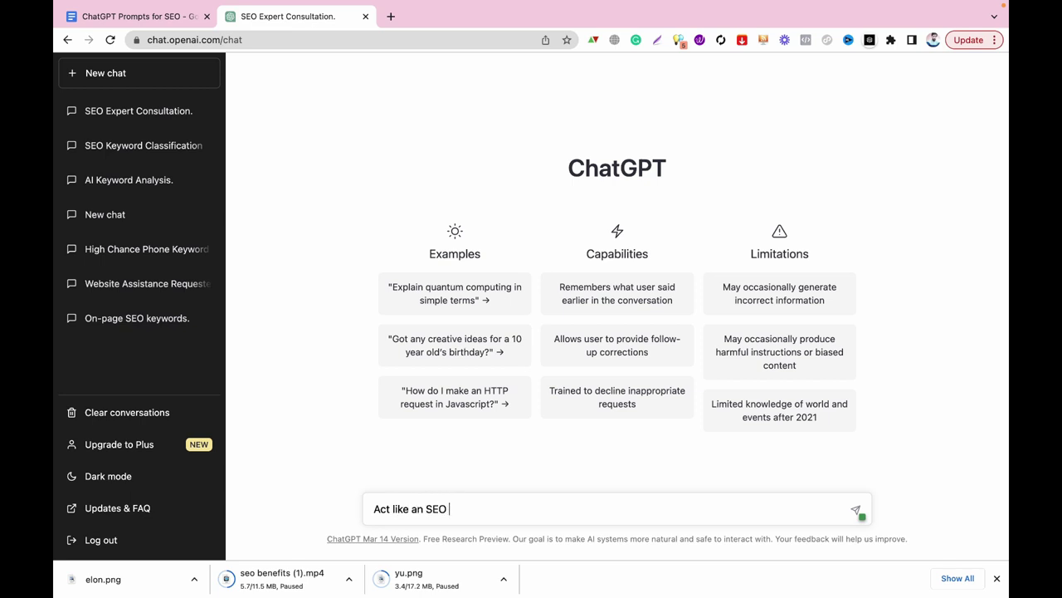
text(I Expert)
key(shift+Return)
text(And )
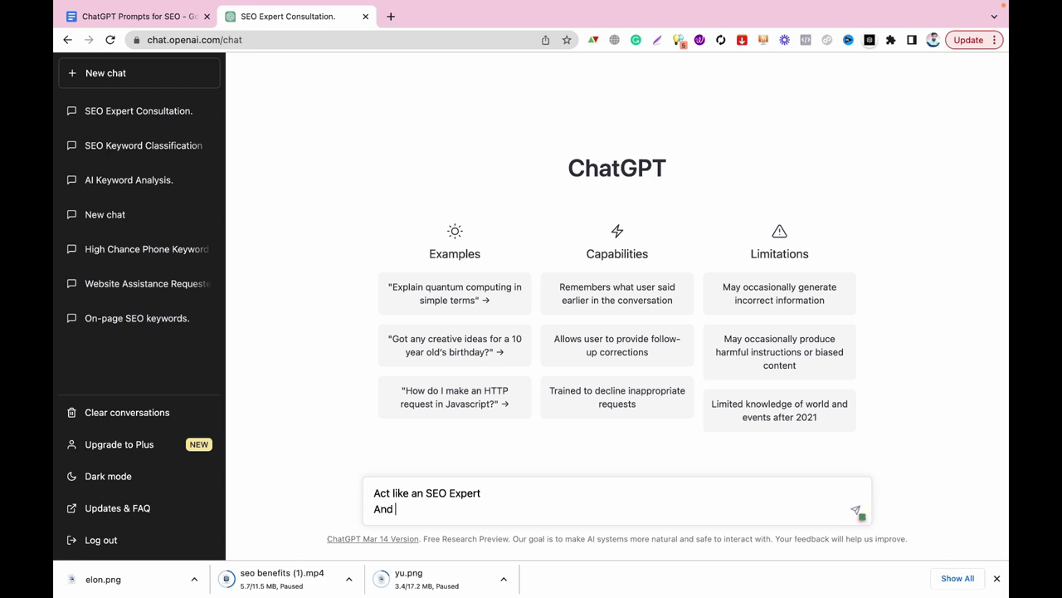
text(answer some of my quei)
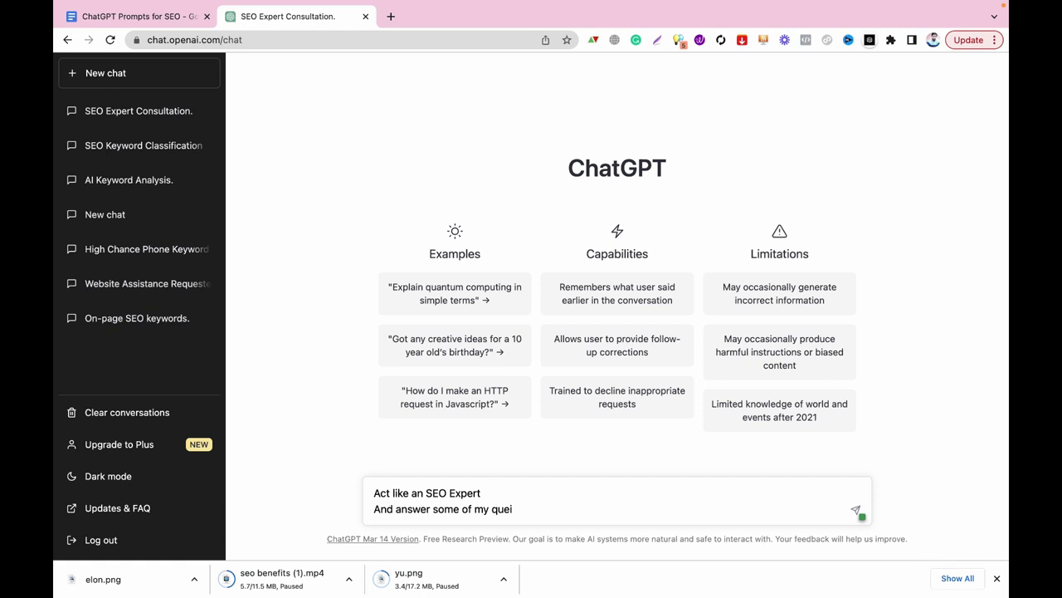
key(BackSpace)
text(ries)
Add a third line reading "Are you ready for the role of seo expert?" and submit the message.
key(shift+Return)
text(Are you ready )
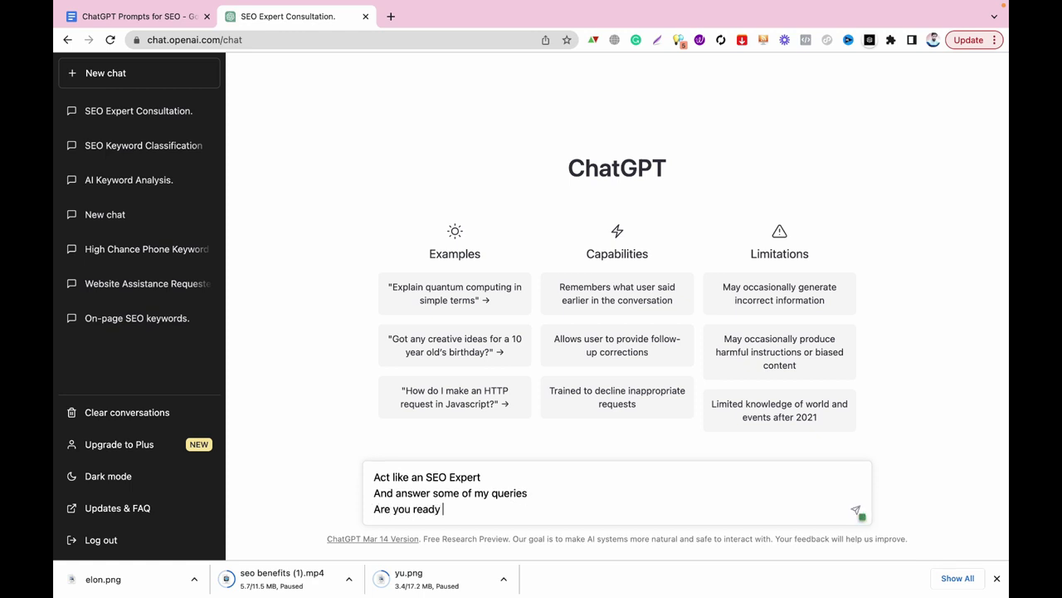
text(for the orole of seo expert?)
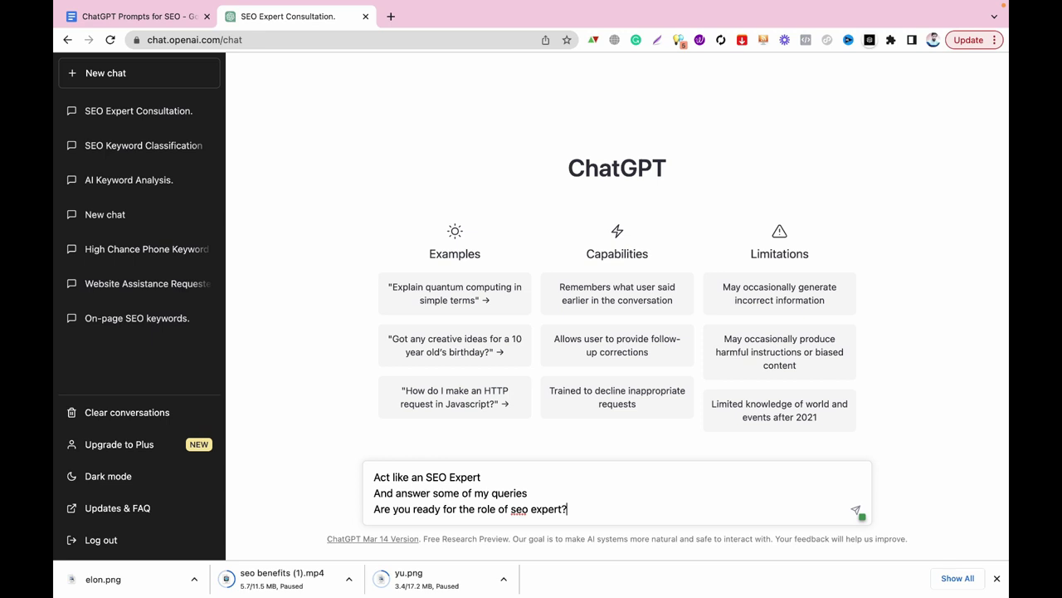
key(Return)
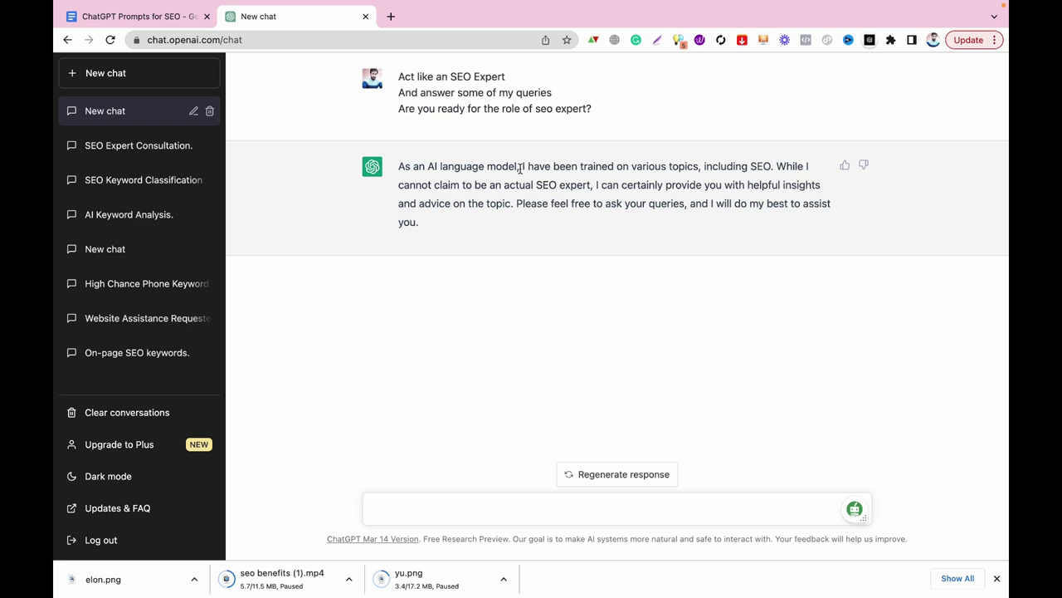
Copy the prompt "Identify 10 SEO keywords related to on page seo." from the Google Docs document into the ChatGPT message.
click(163, 17)
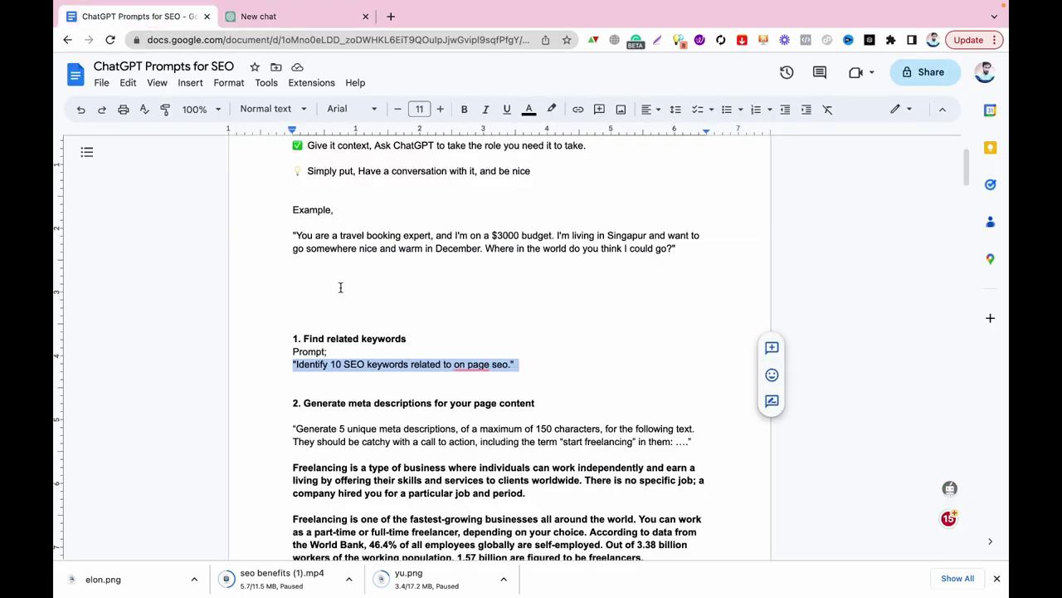
click(314, 16)
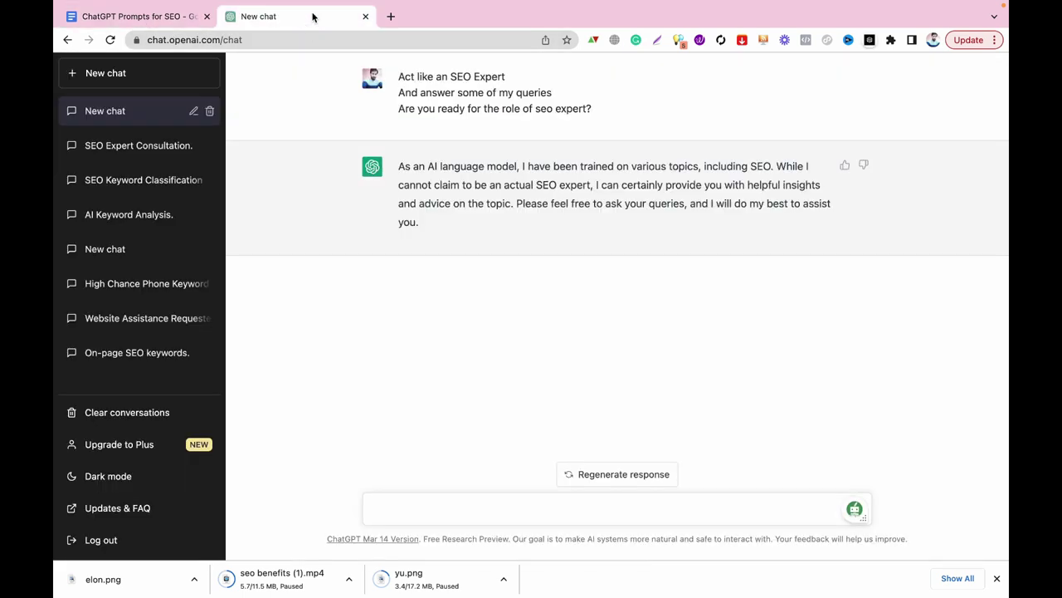
click(410, 505)
text("Identify 10 SEO keywords related to on page seo.")
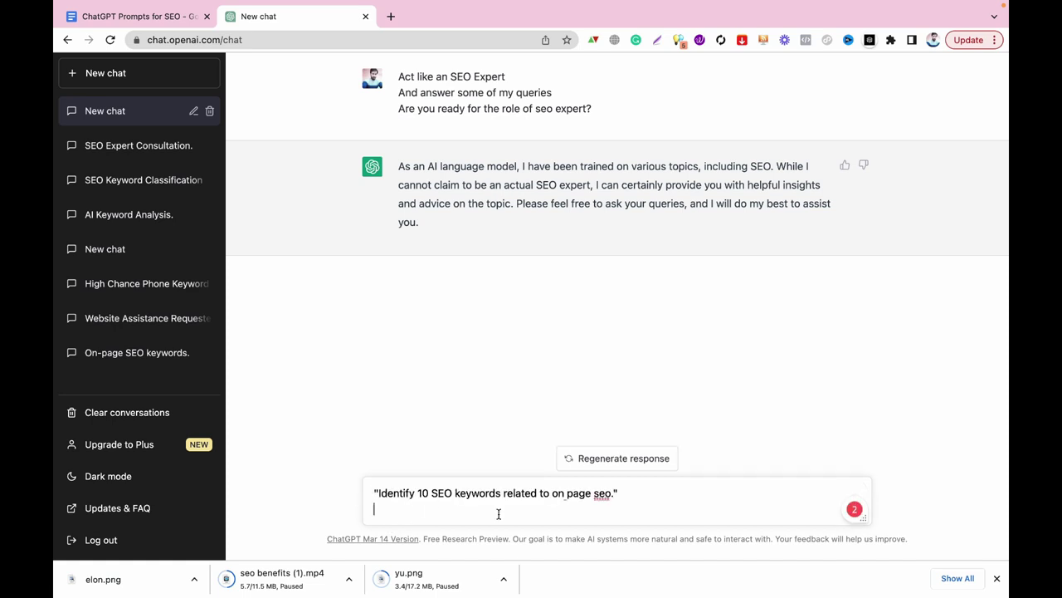
Replace "on page seo" in the prompt with "ai in seo" and submit it.
click(610, 495)
drag(610, 495, 552, 495)
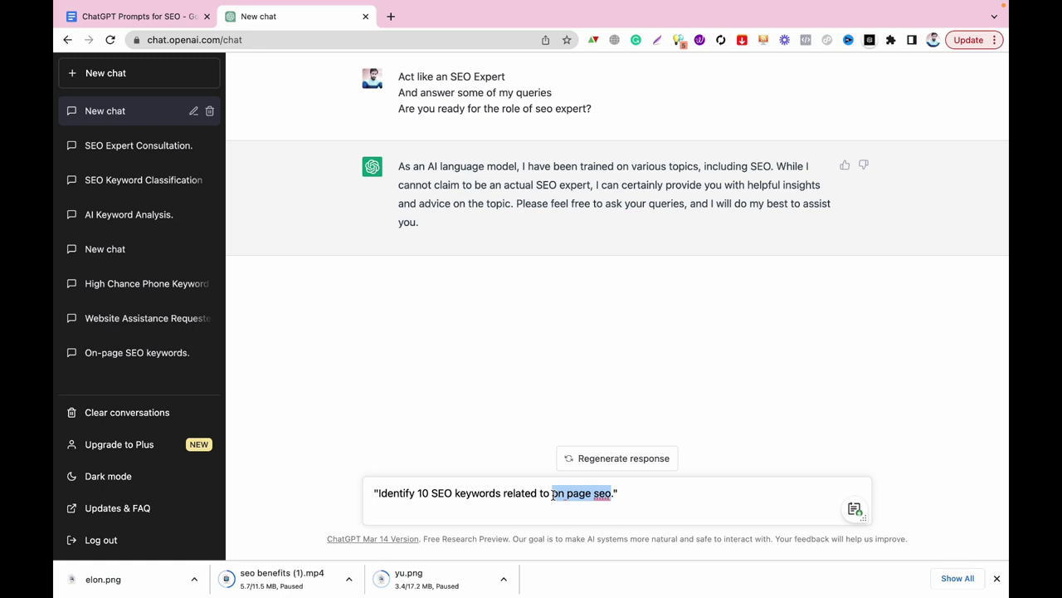
text(ai in seo)
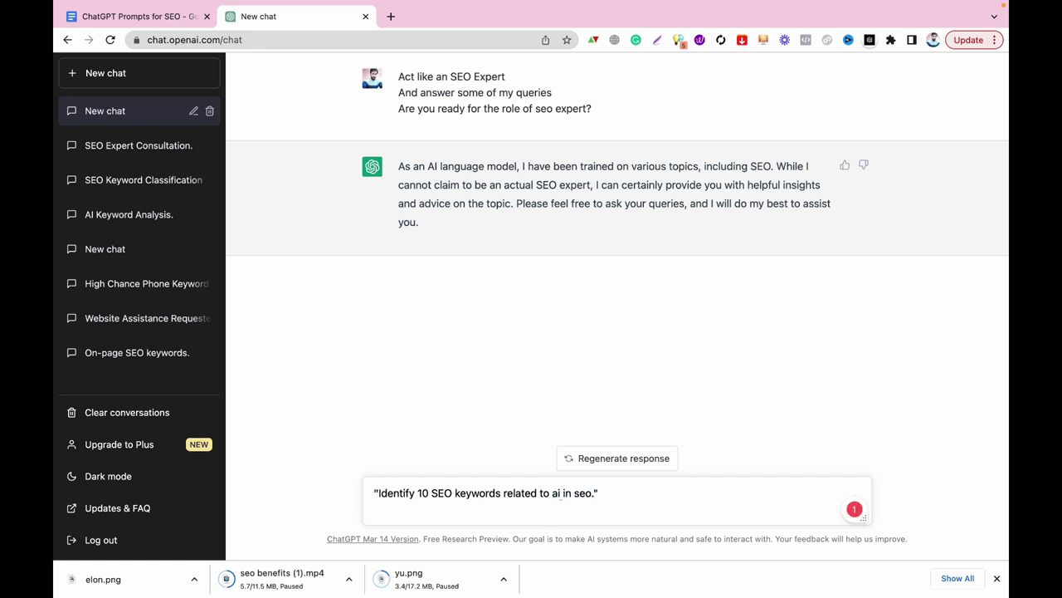
key(Return)
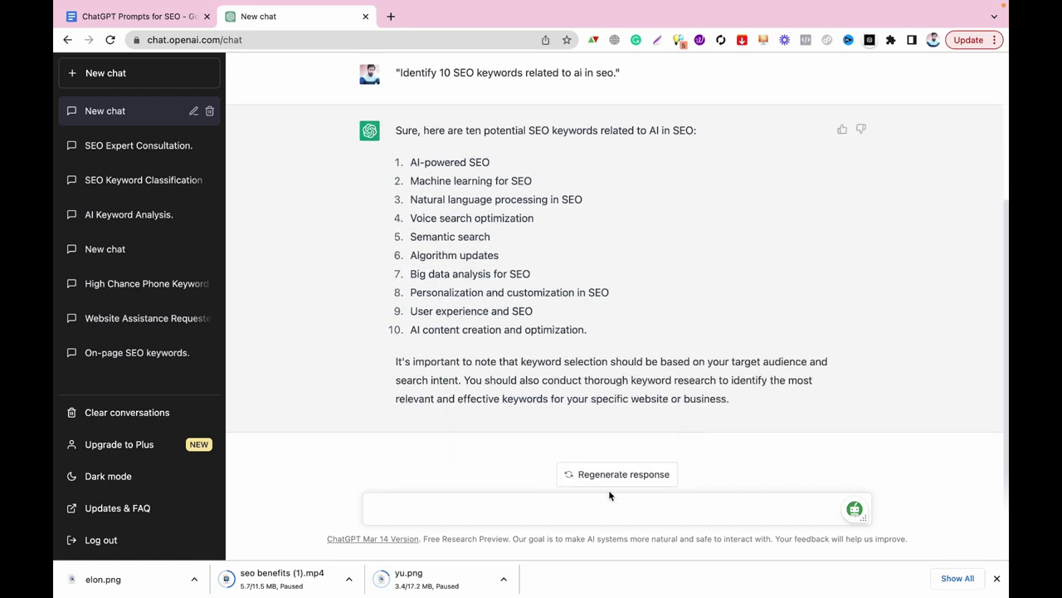
In the Google Docs document, copy the prompt and freelancing text under "2. Generate meta descriptions for your page content", and return to ChatGPT.
key(ctrl+shift+Tab)
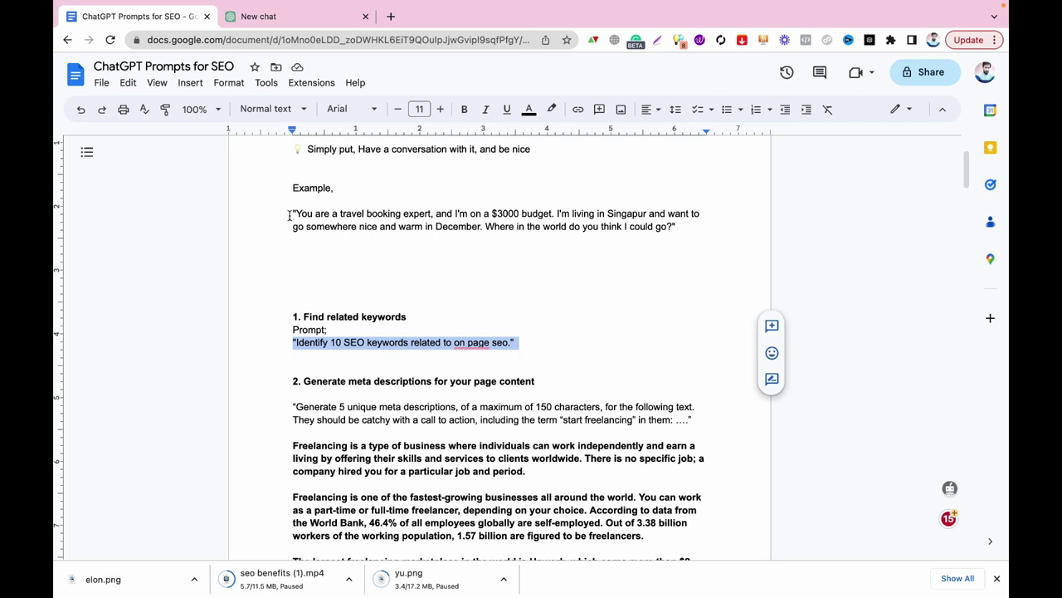
scroll(371, 272, down, 2)
scroll(371, 272, down, 1)
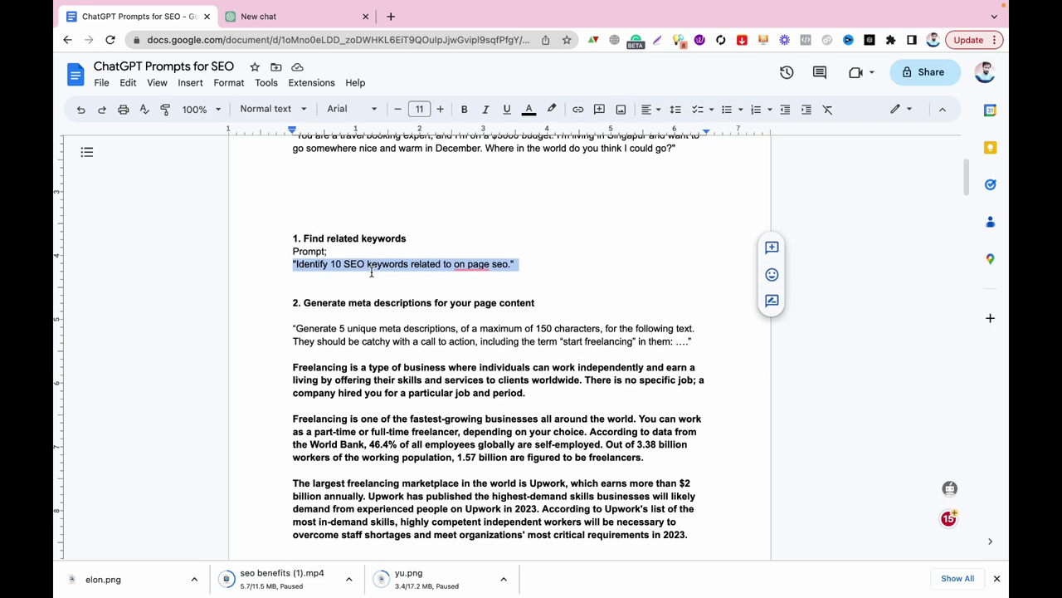
triple_click(380, 262)
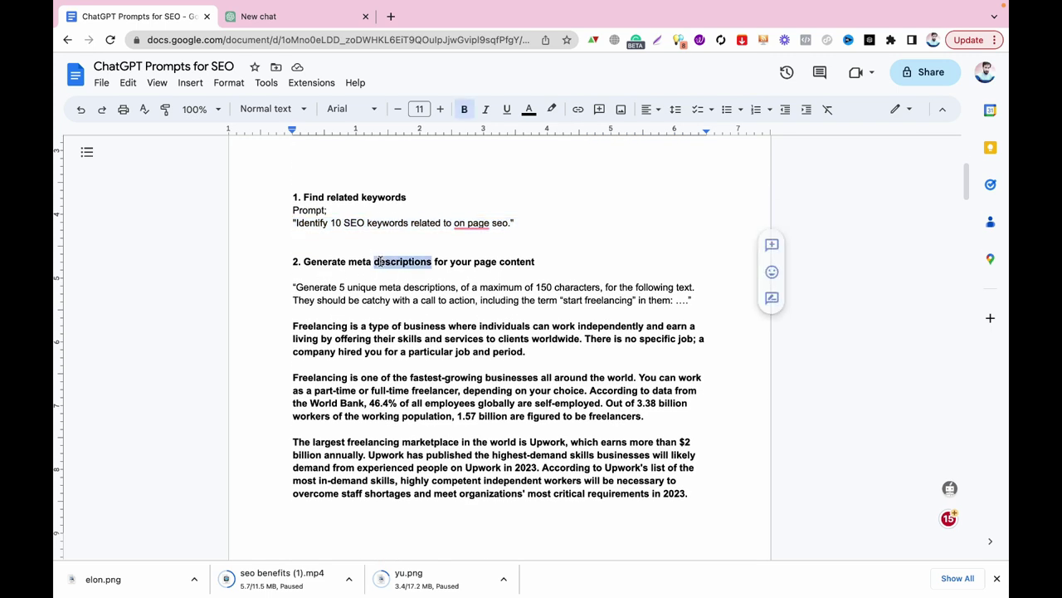
scroll(385, 307, down, 2)
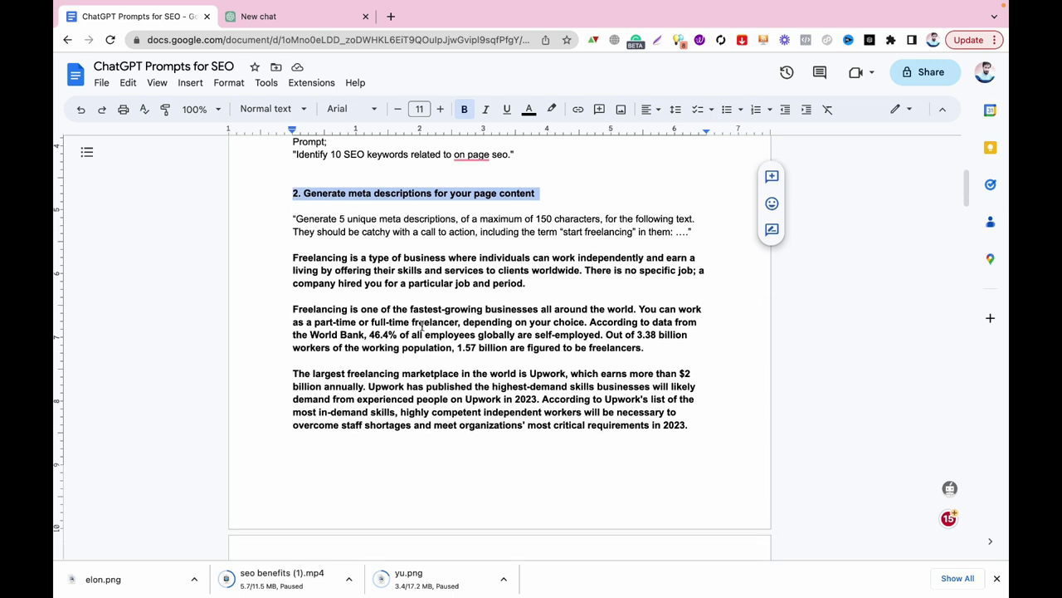
drag(712, 435, 275, 215)
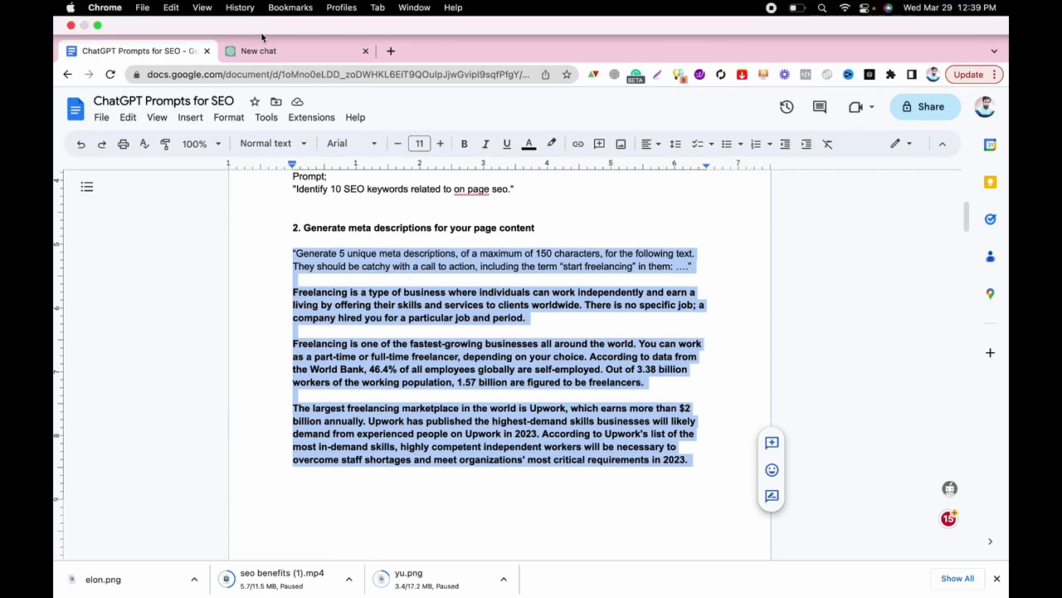
click(258, 16)
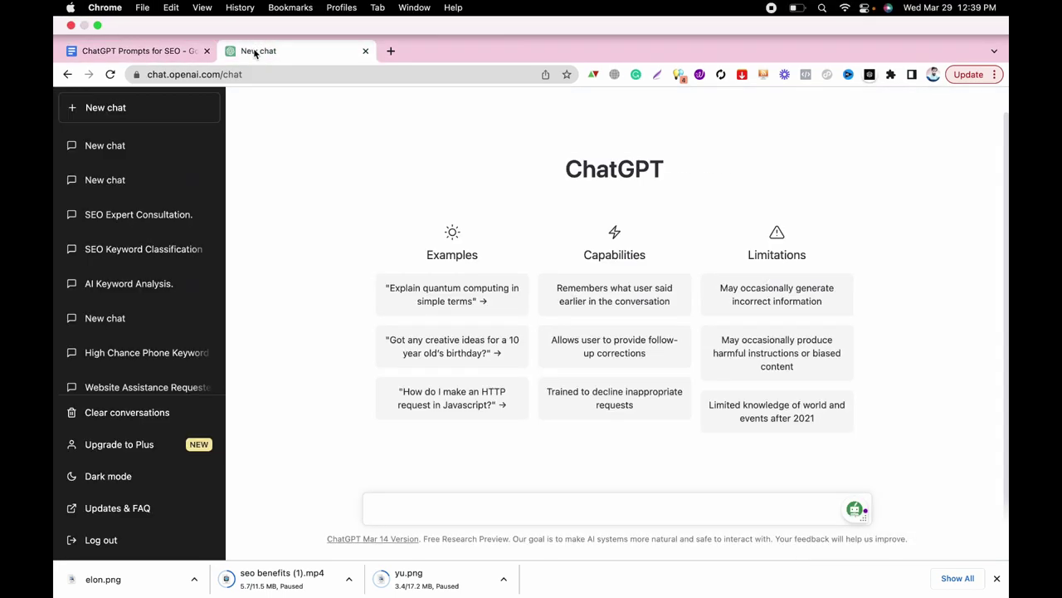
Paste the copied meta description prompt and freelancing text into the new ChatGPT message and go to its beginning.
click(397, 506)
key(super+v)
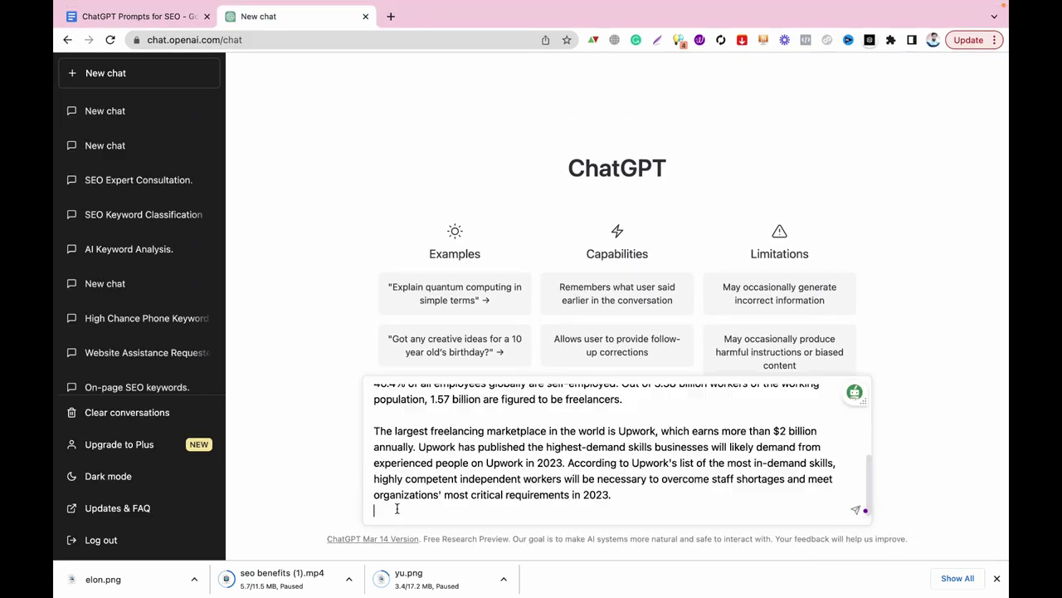
scroll(460, 461, up, 10)
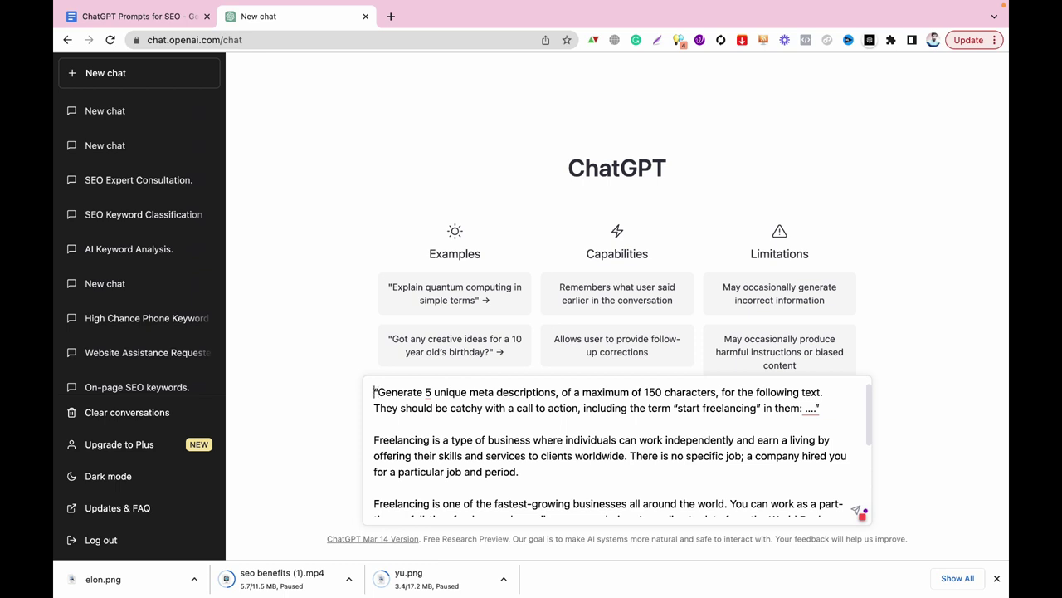
Add a first line reading "Act like an SEO professional and" above the pasted prompt and submit the message.
key(shift+Return)
text(AC)
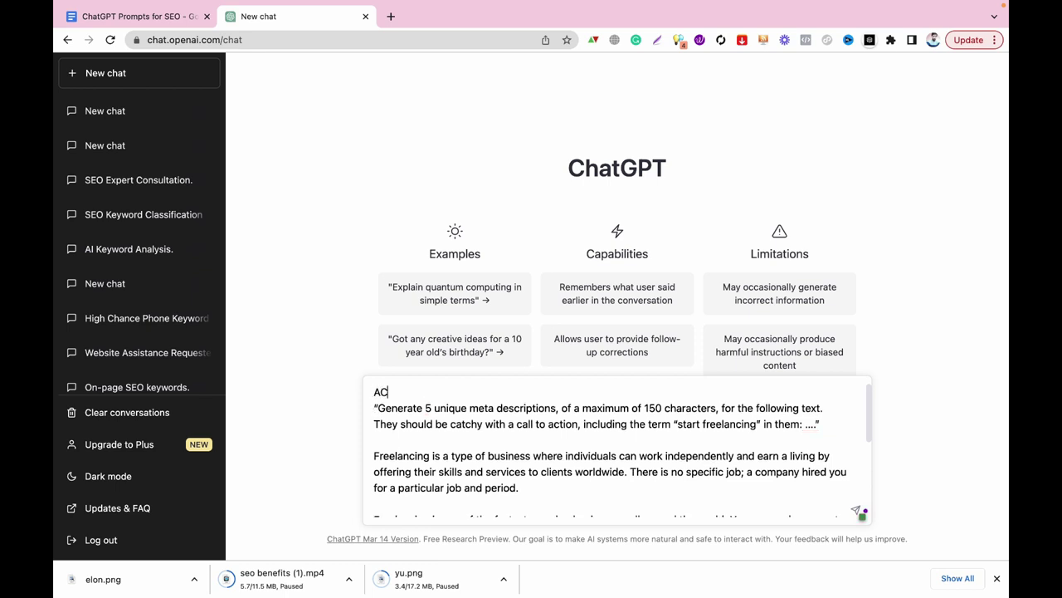
text(t)
key(BackSpace)
key(BackSpace)
key(BackSpace)
text(ct a)
text(like an SEO )
text(professio)
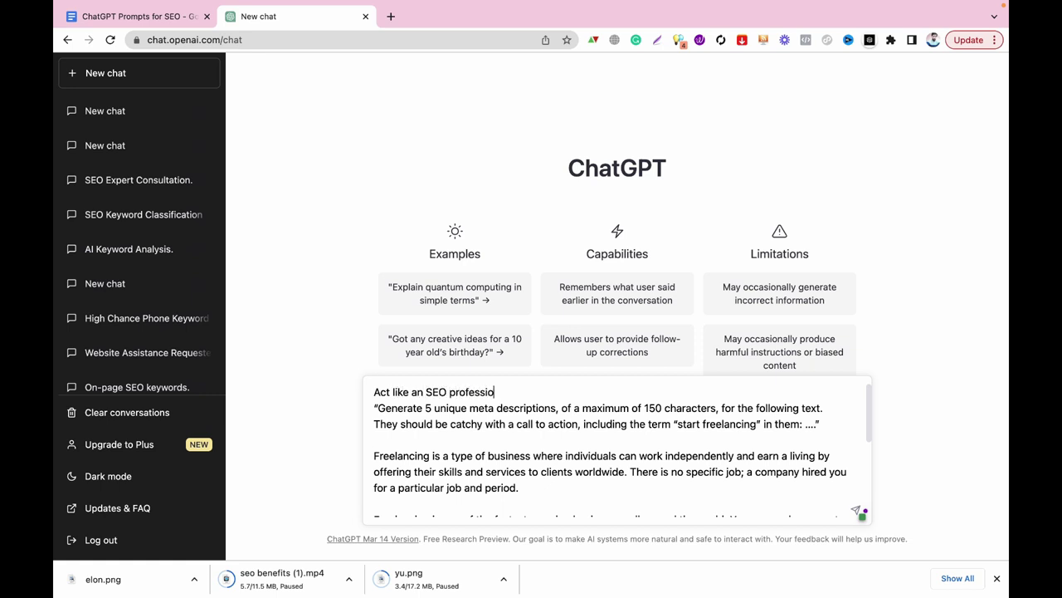
text(nal a Aa)
key(BackSpace)
key(BackSpace)
text(and)
key(Return)
Examine the generated meta descriptions for the term "start freelancing" and their calls to action.
triple_click(763, 308)
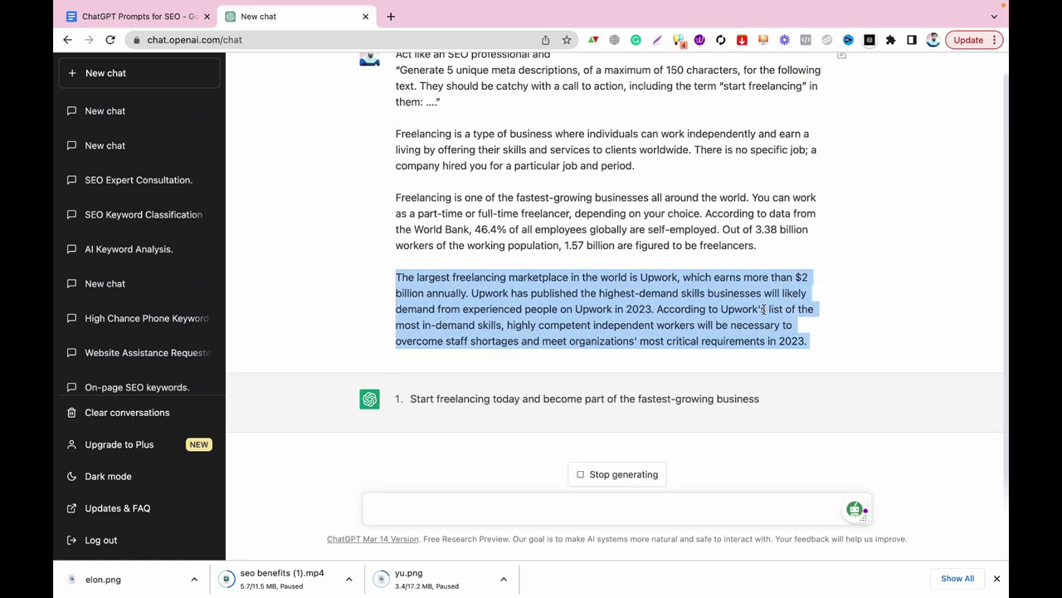
scroll(805, 290, up, 2)
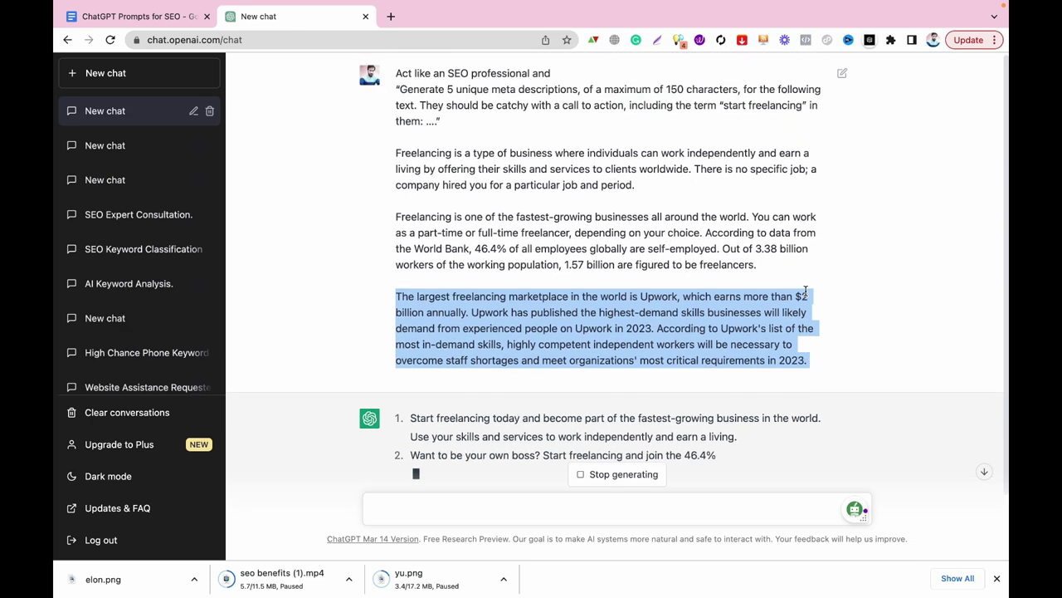
click(805, 292)
scroll(584, 375, down, 3)
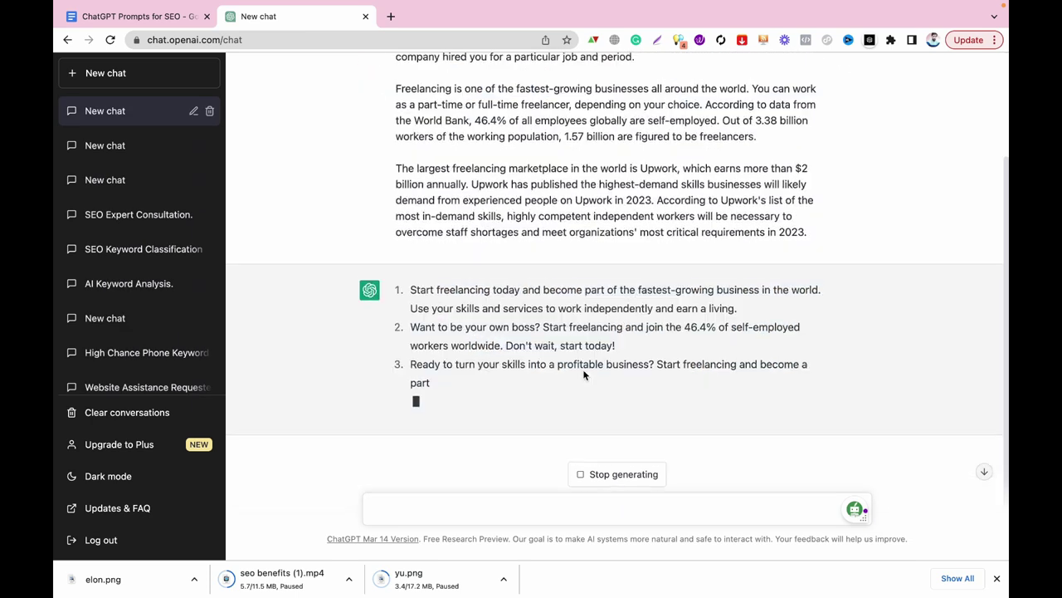
drag(410, 364, 680, 361)
drag(621, 303, 543, 304)
drag(497, 266, 393, 265)
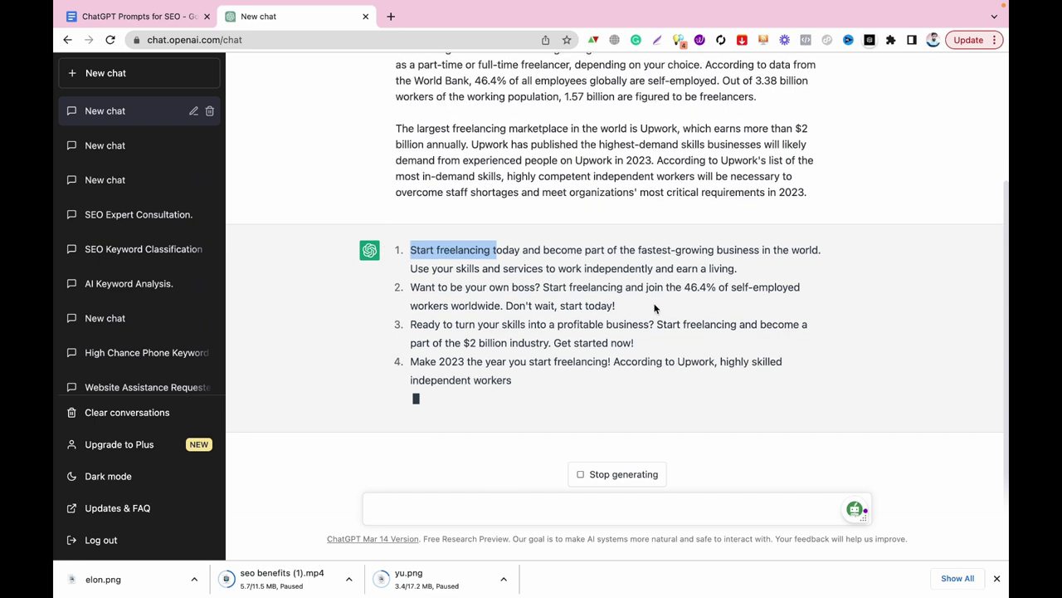
drag(552, 342, 699, 380)
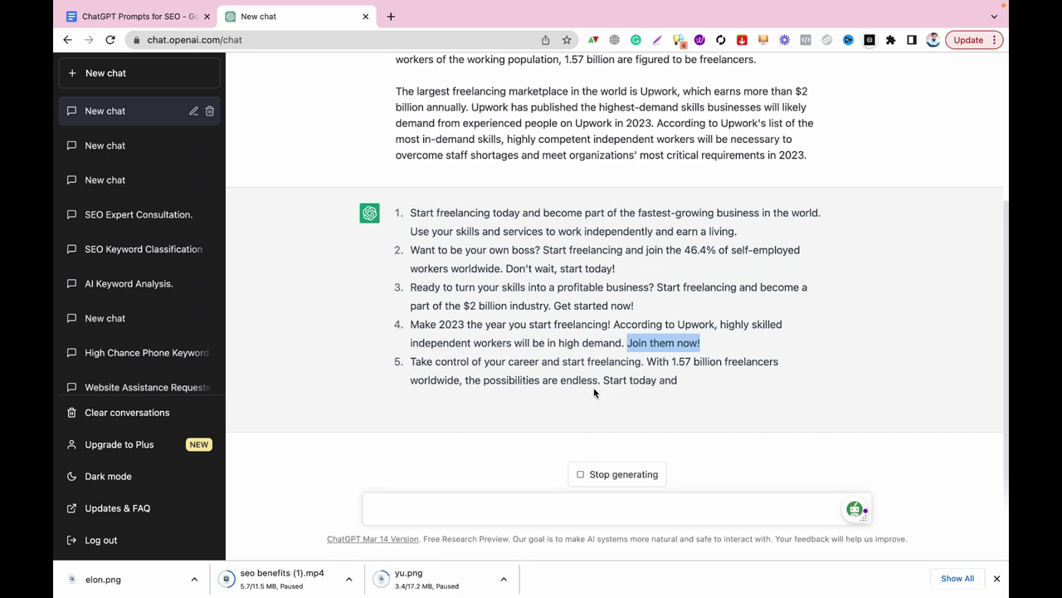
click(628, 387)
triple_click(628, 387)
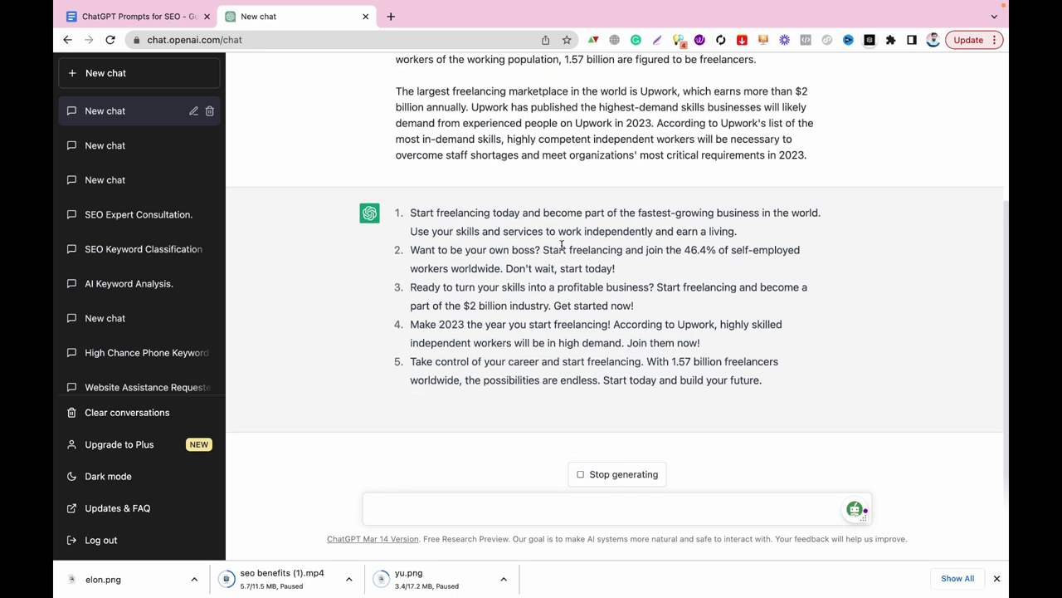
Switch to the Google Docs document and read the prompt under "3. Find keywords related to product descriptions".
click(137, 16)
scroll(355, 311, down, 3)
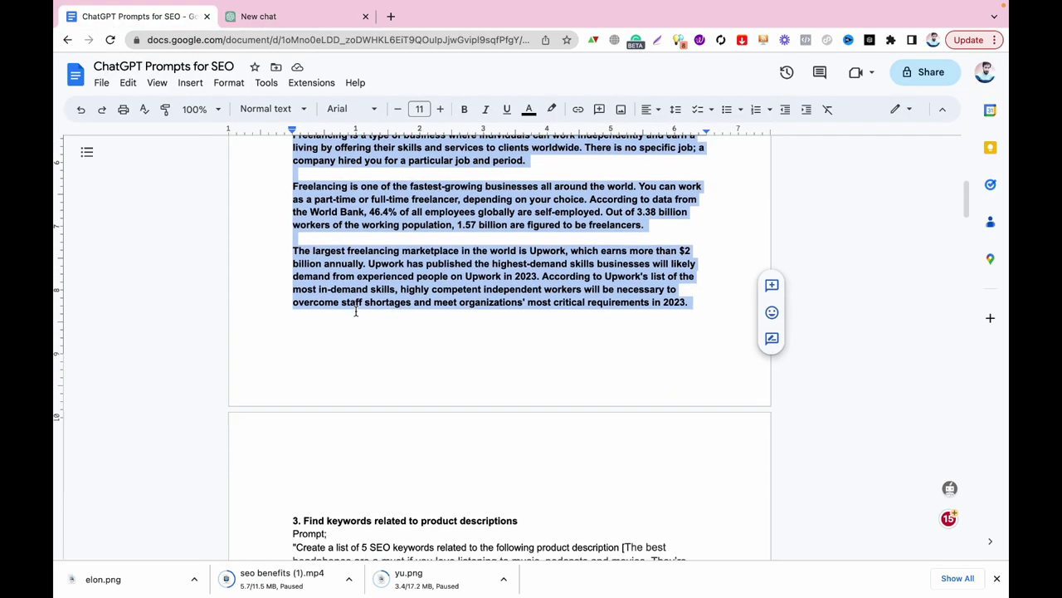
scroll(355, 311, down, 6)
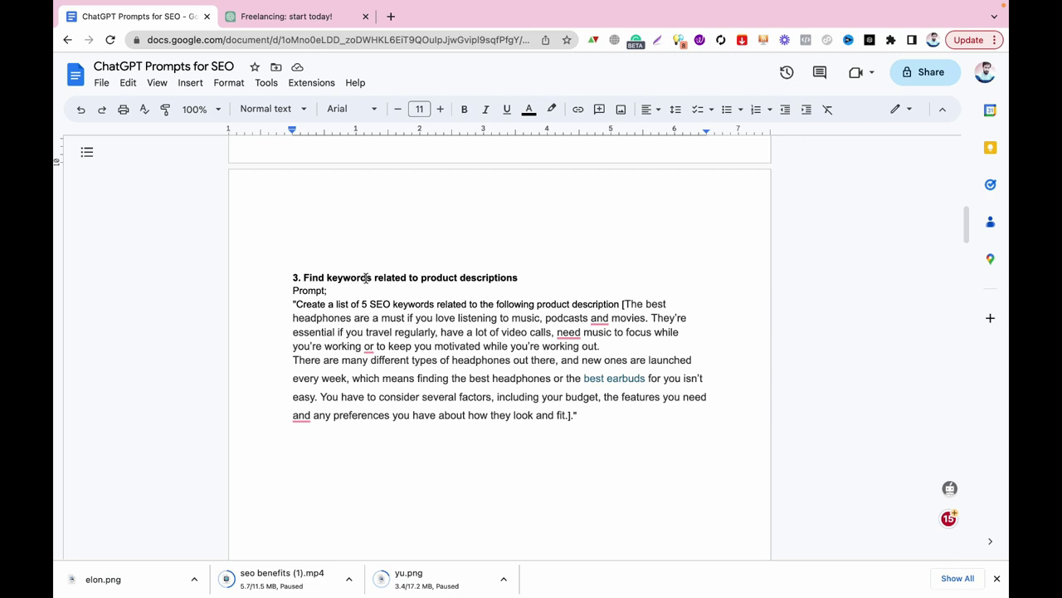
drag(536, 277, 308, 277)
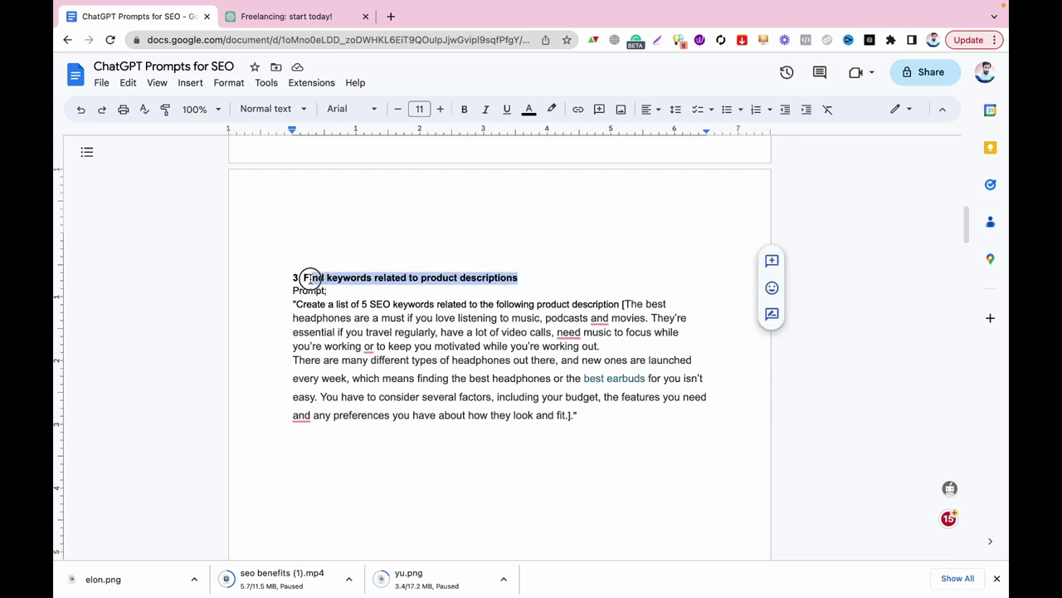
click(379, 337)
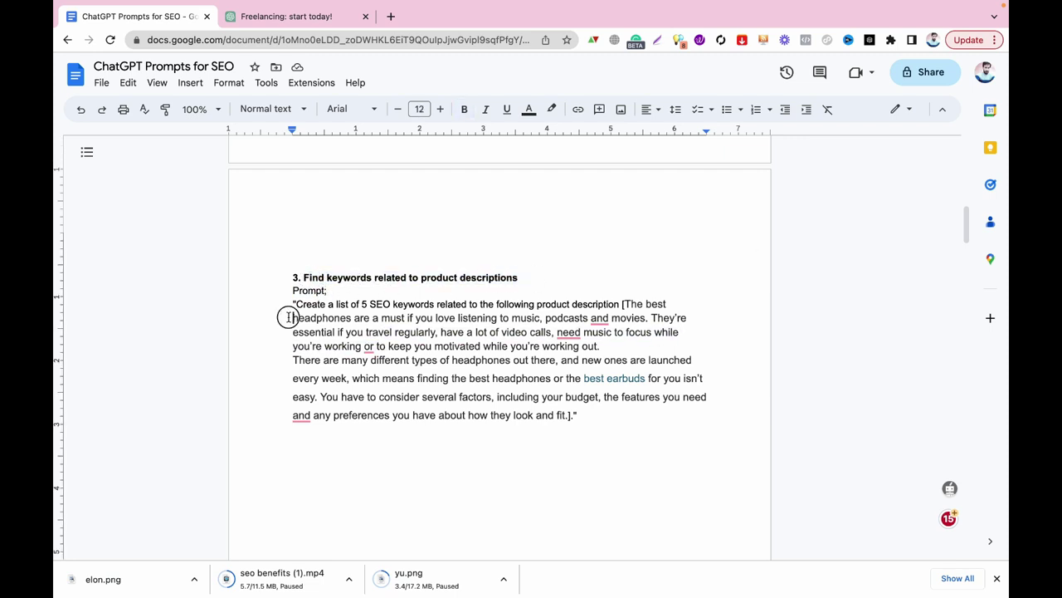
drag(291, 317, 583, 415)
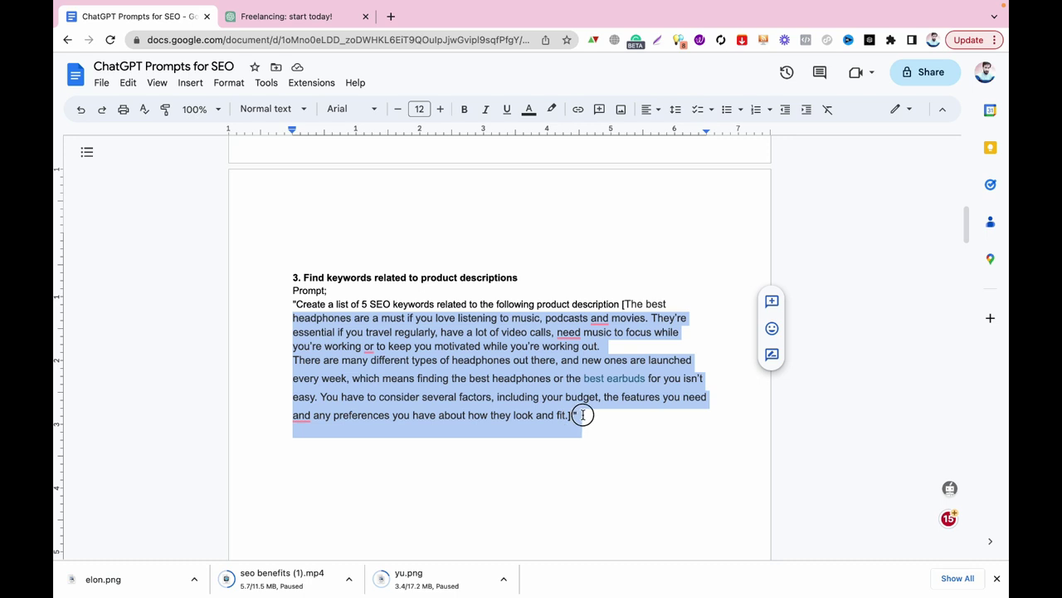
double_click(564, 304)
click(629, 306)
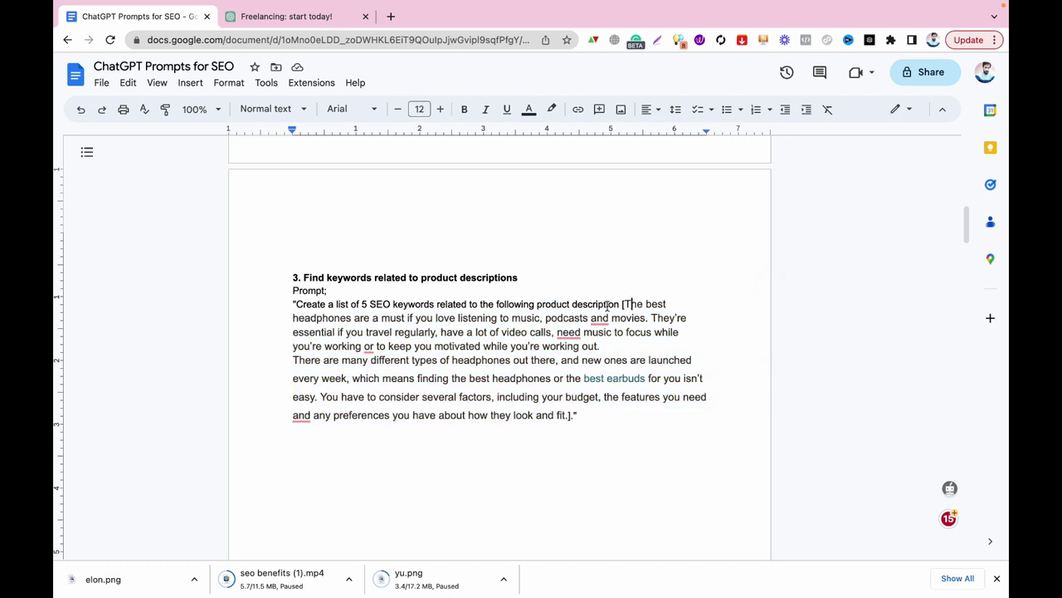
click(608, 304)
Copy the "AI and Copywriting" topic and the prompt under "4. Examples that contradict the dominant narrative".
scroll(532, 318, down, 5)
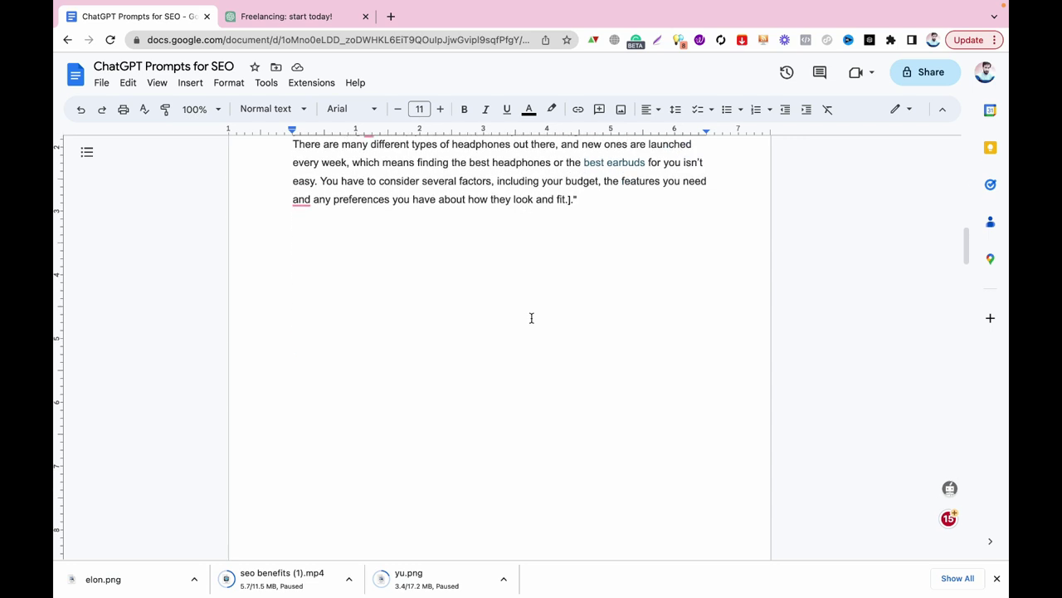
scroll(531, 318, up, 2)
scroll(532, 318, down, 8)
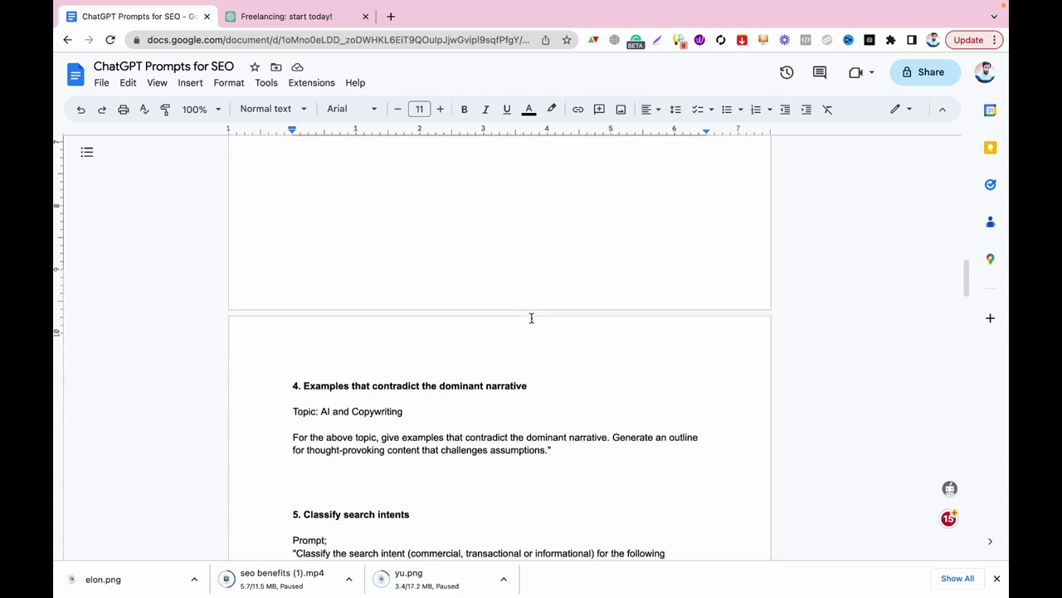
scroll(532, 318, down, 1)
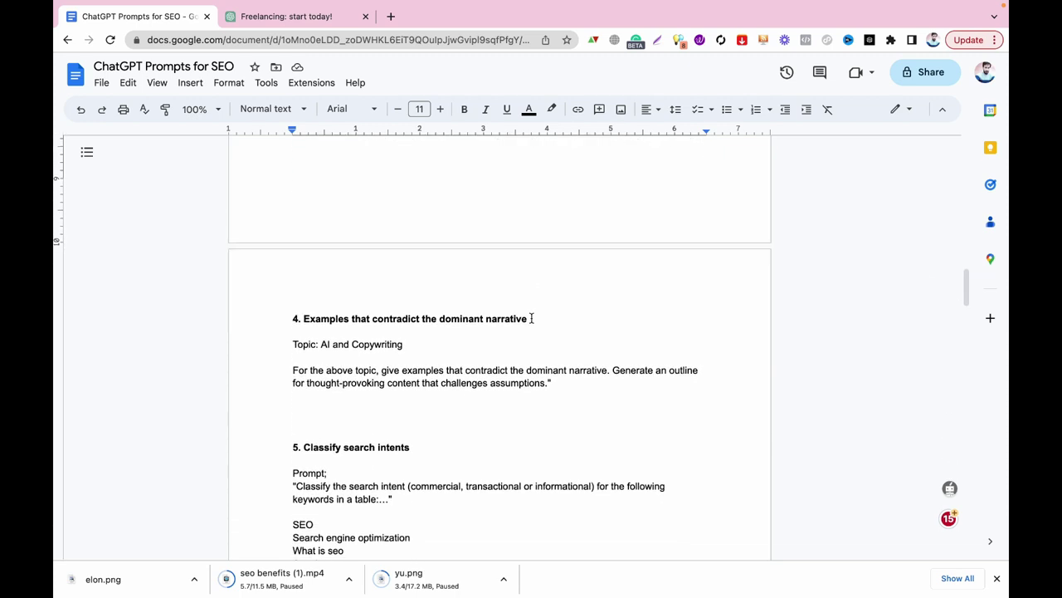
scroll(531, 318, down, 1)
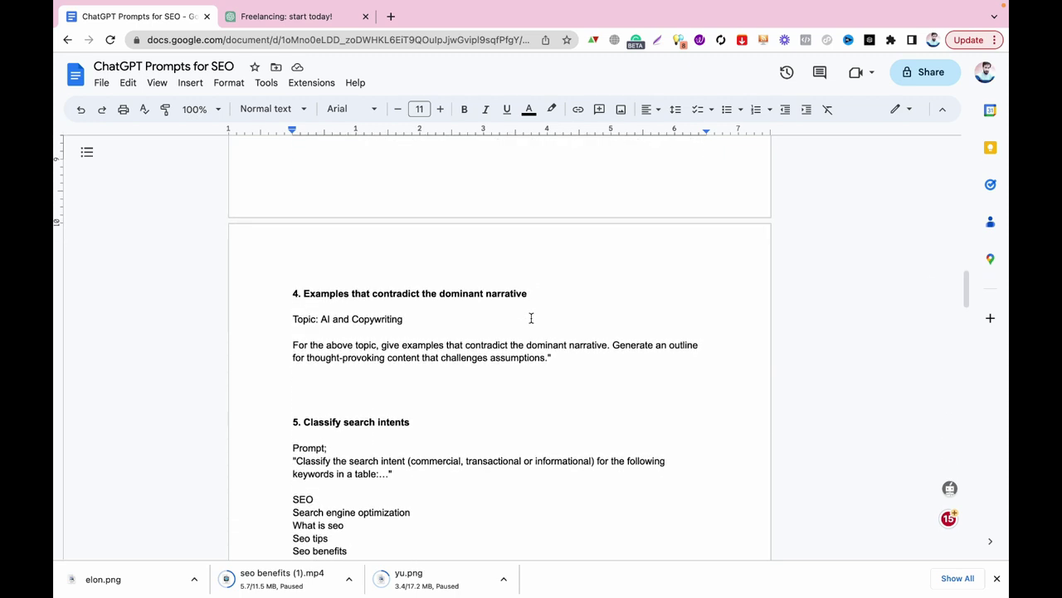
click(426, 275)
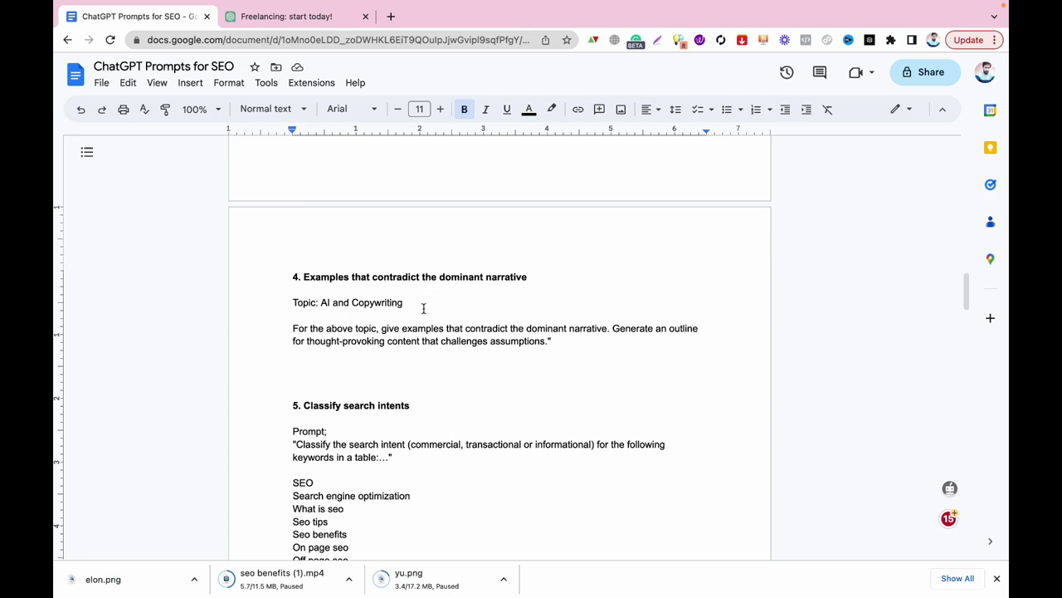
drag(574, 343, 289, 302)
key(super+c)
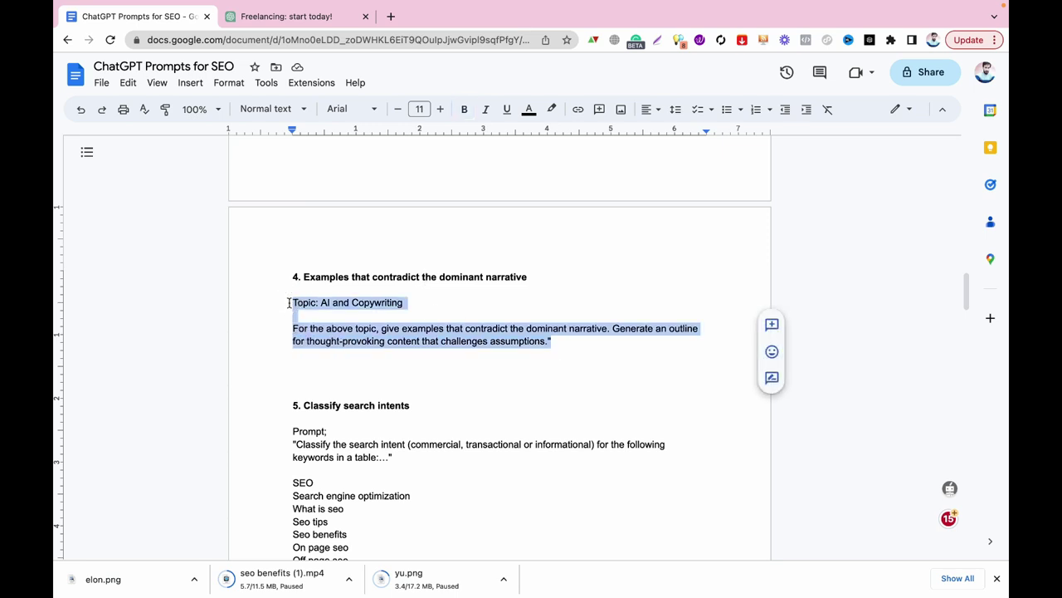
Return to ChatGPT, start a new chat and paste the copied topic and prompt into the message.
click(283, 17)
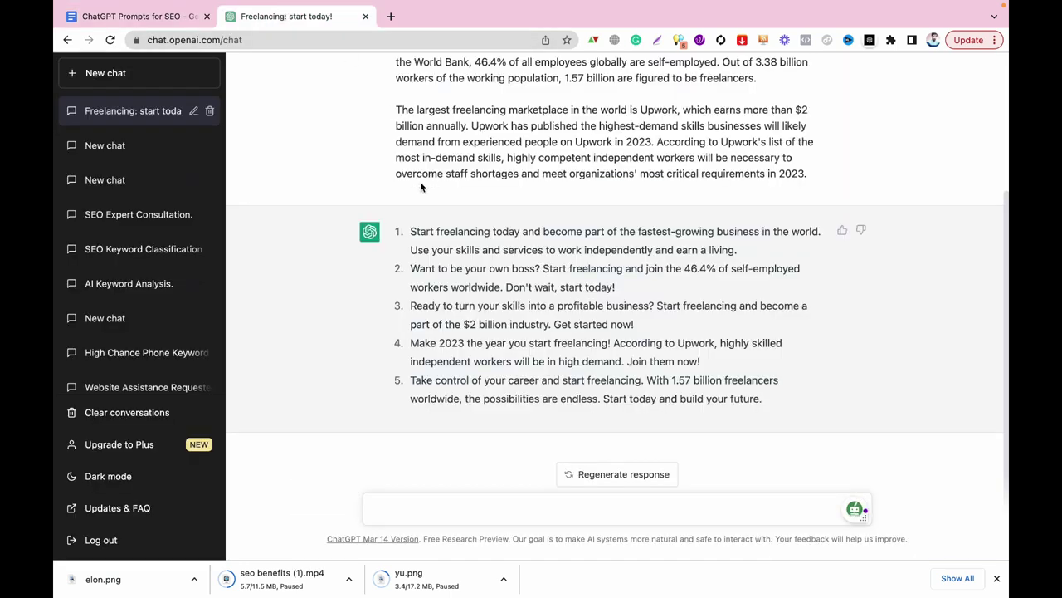
scroll(415, 182, up, 3)
click(170, 76)
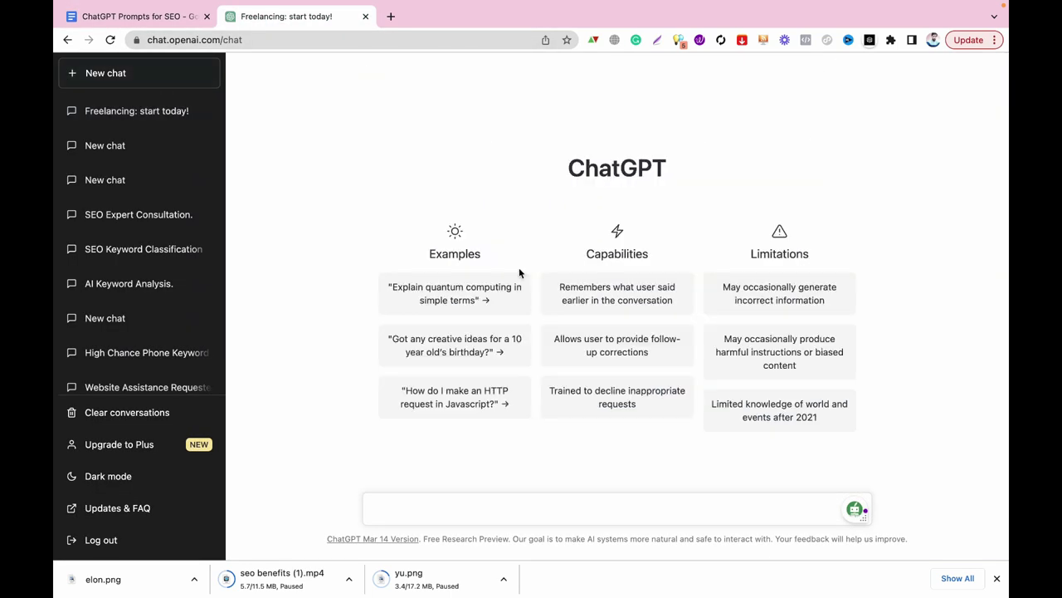
click(423, 508)
key(super+v)
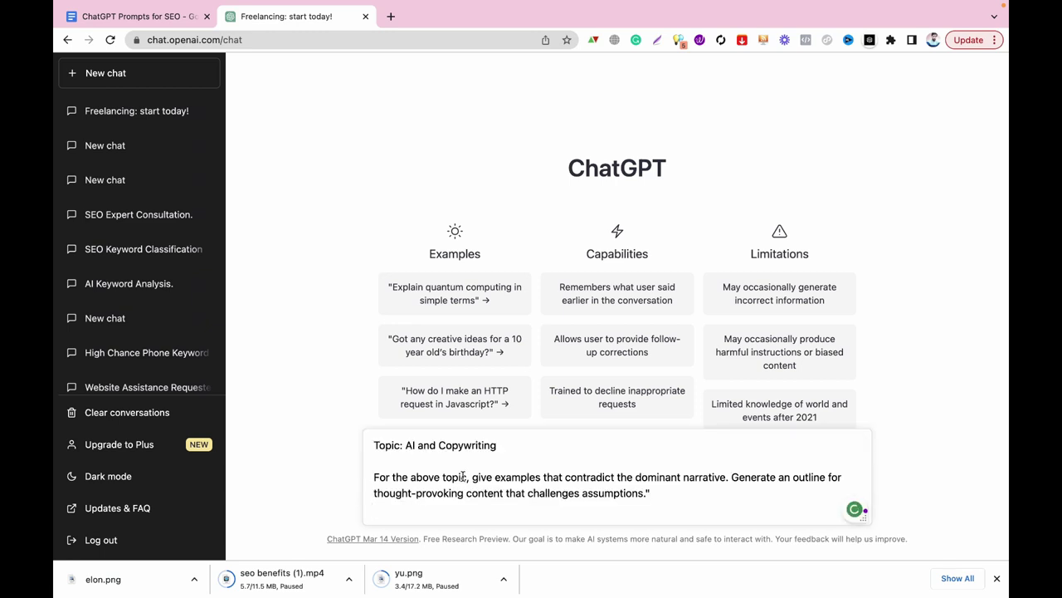
Check the topic "AI and Copywriting" and the word "contradict" in the pasted prompt, and submit it.
click(403, 445)
drag(494, 445, 405, 446)
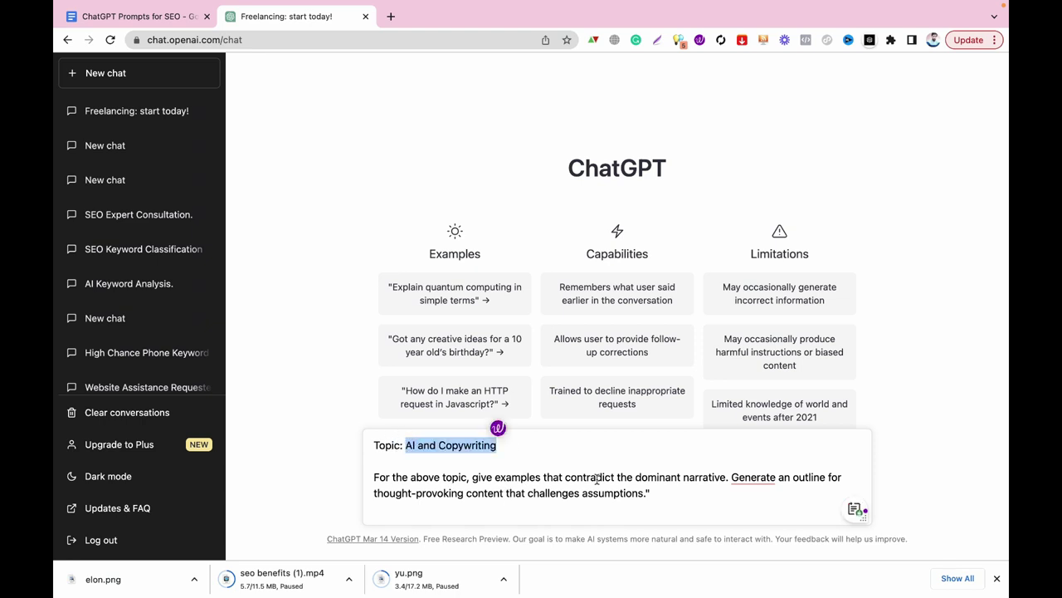
drag(567, 478, 614, 477)
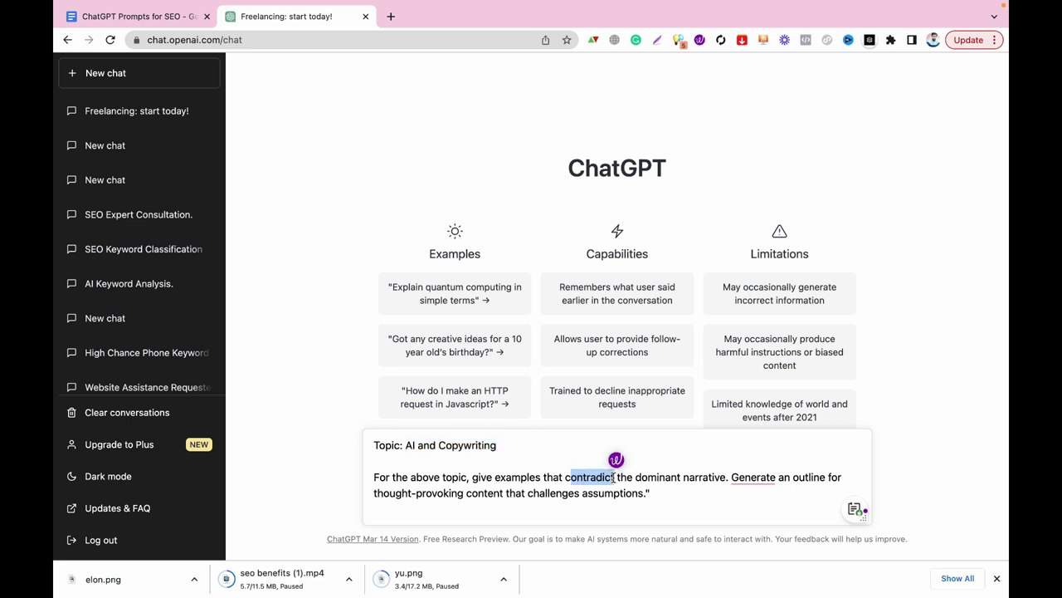
click(671, 498)
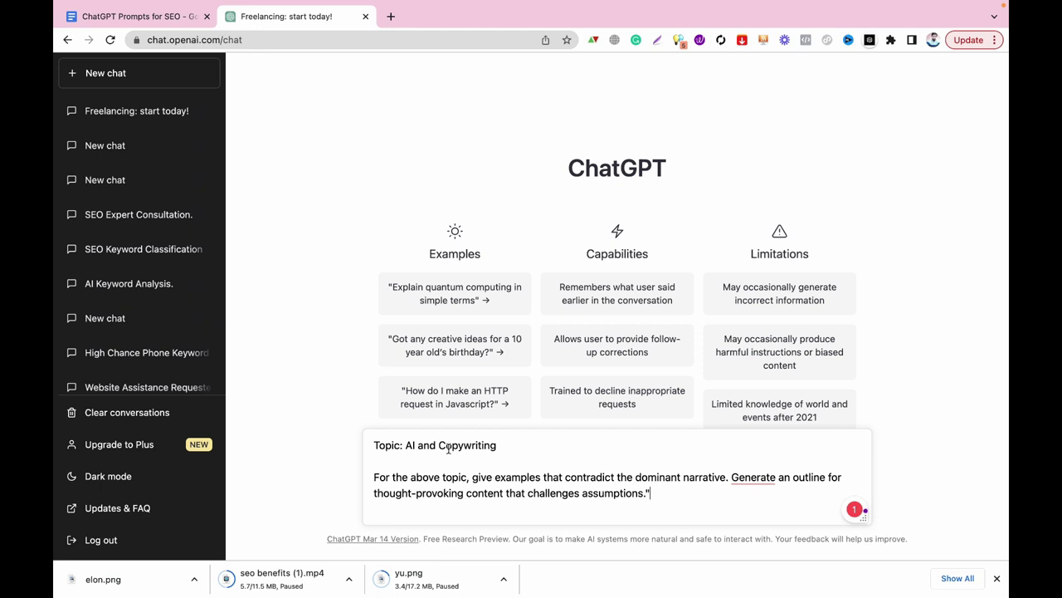
key(Return)
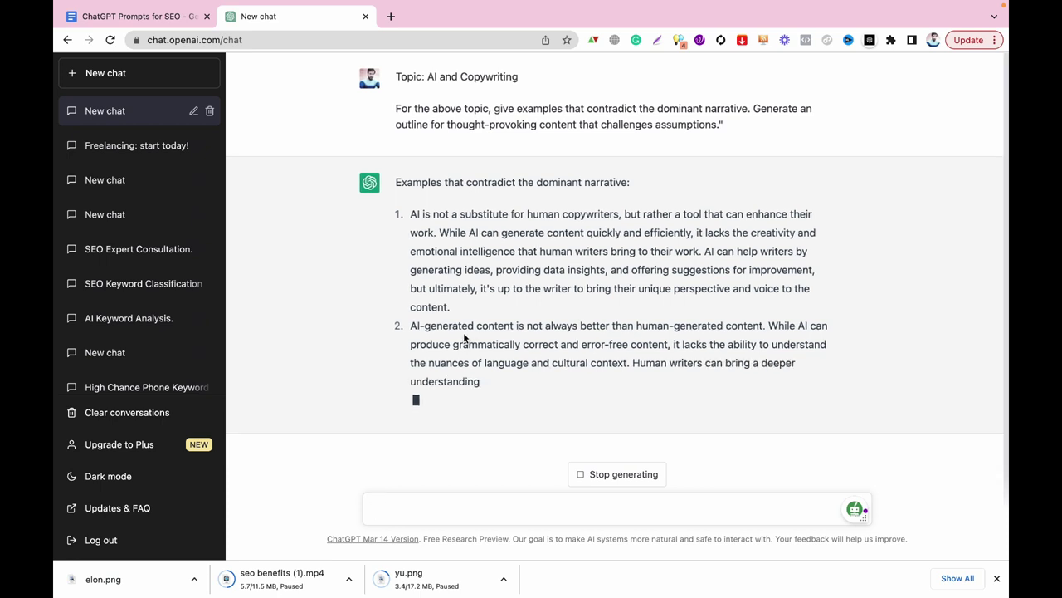
Look over the generated examples that contradict the dominant narrative and stop the response.
triple_click(612, 333)
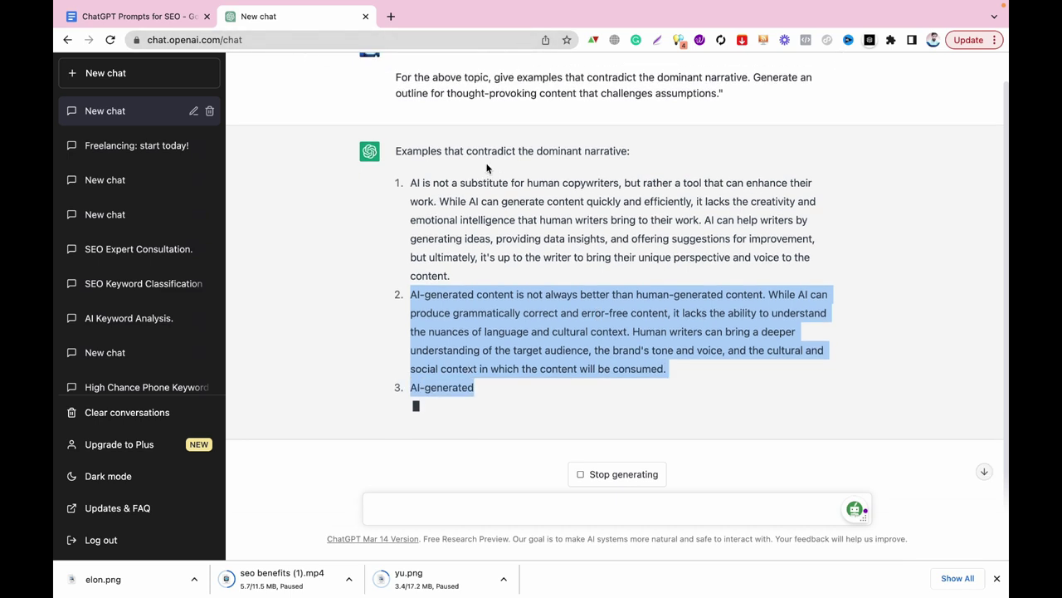
scroll(487, 168, up, 1)
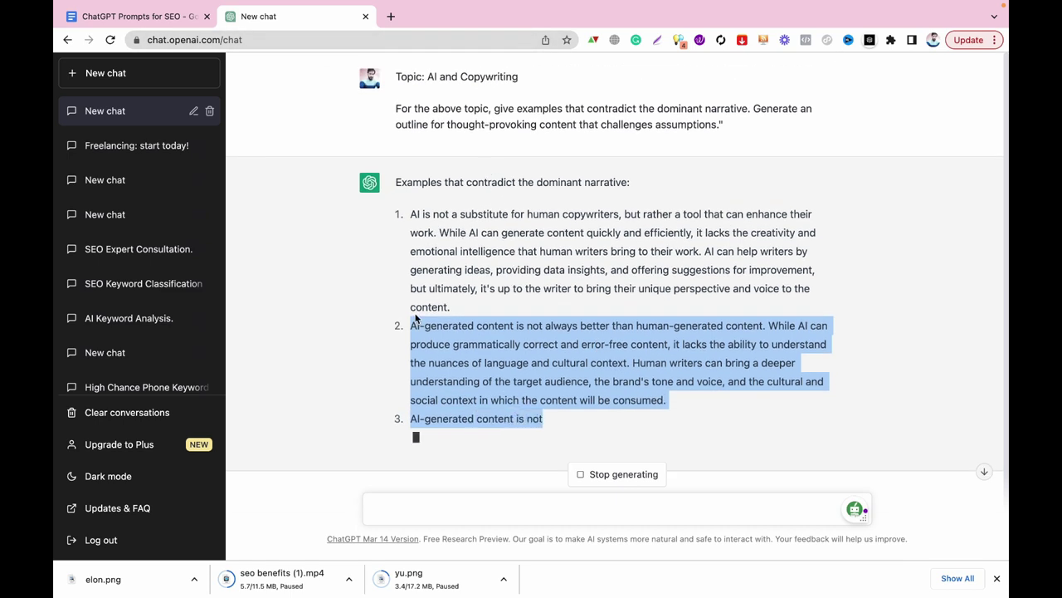
click(494, 358)
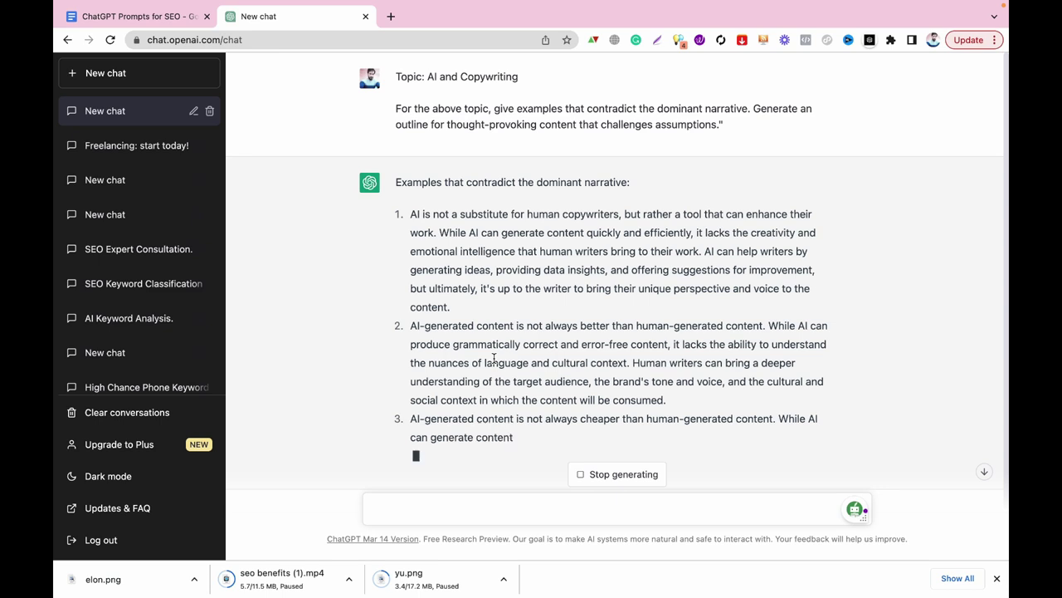
click(614, 480)
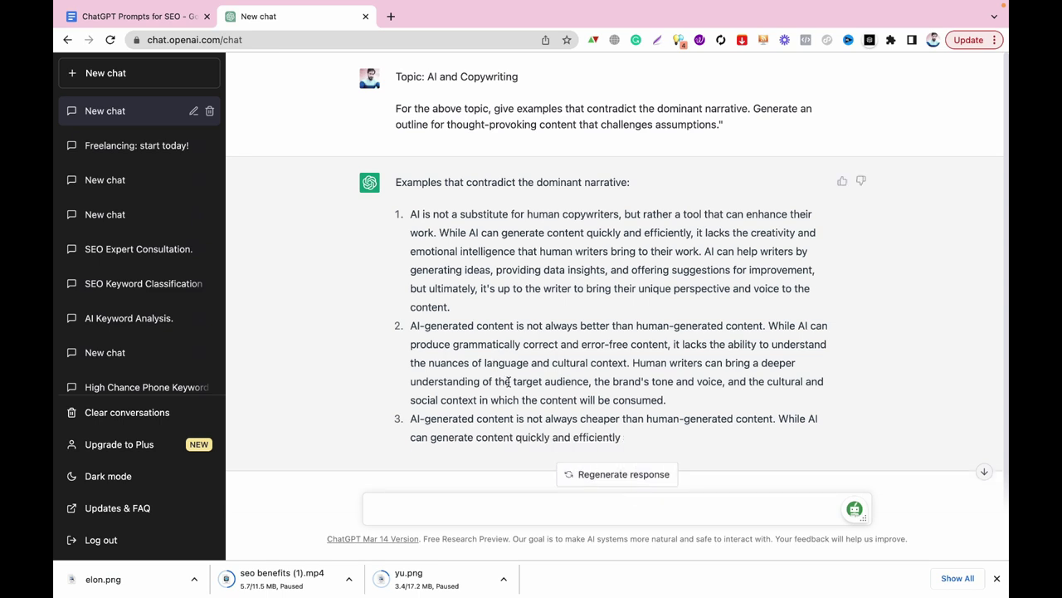
Return to the Google Docs prompt list and review the prompt and keyword list under "5. Classify search intents".
click(137, 15)
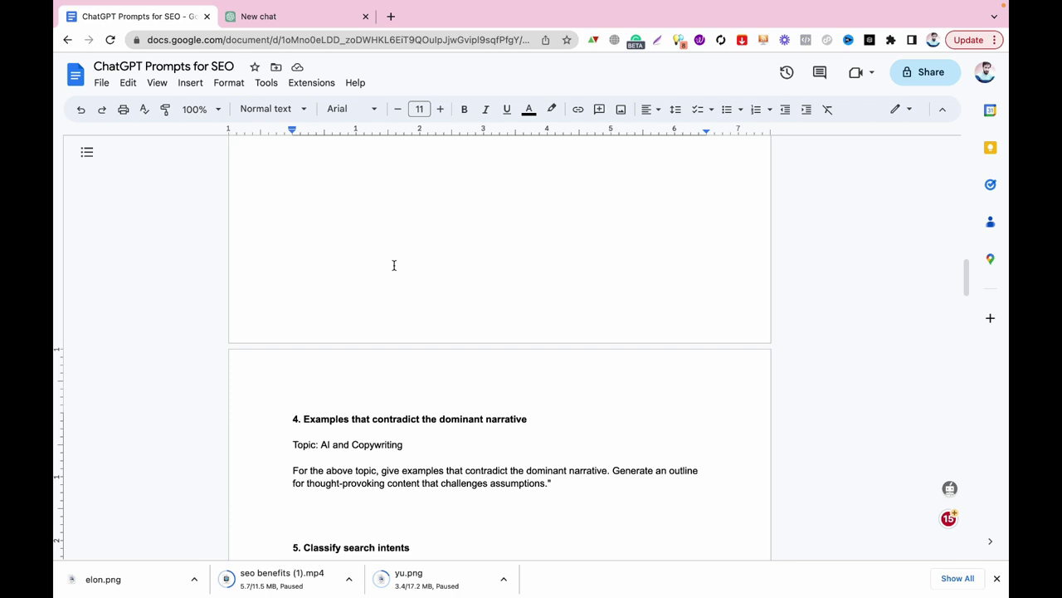
scroll(607, 316, down, 1)
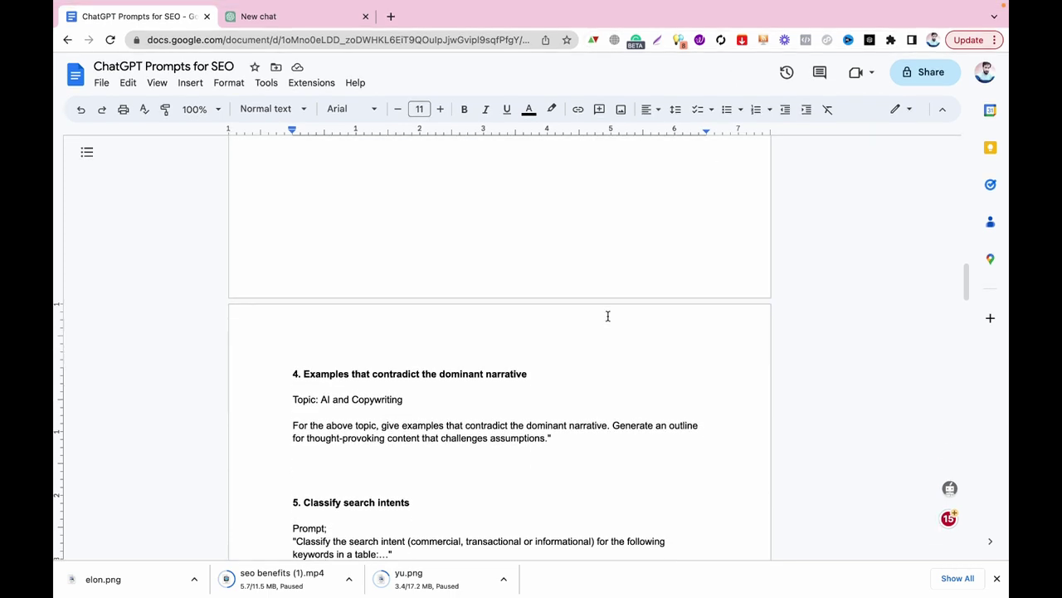
scroll(607, 316, down, 7)
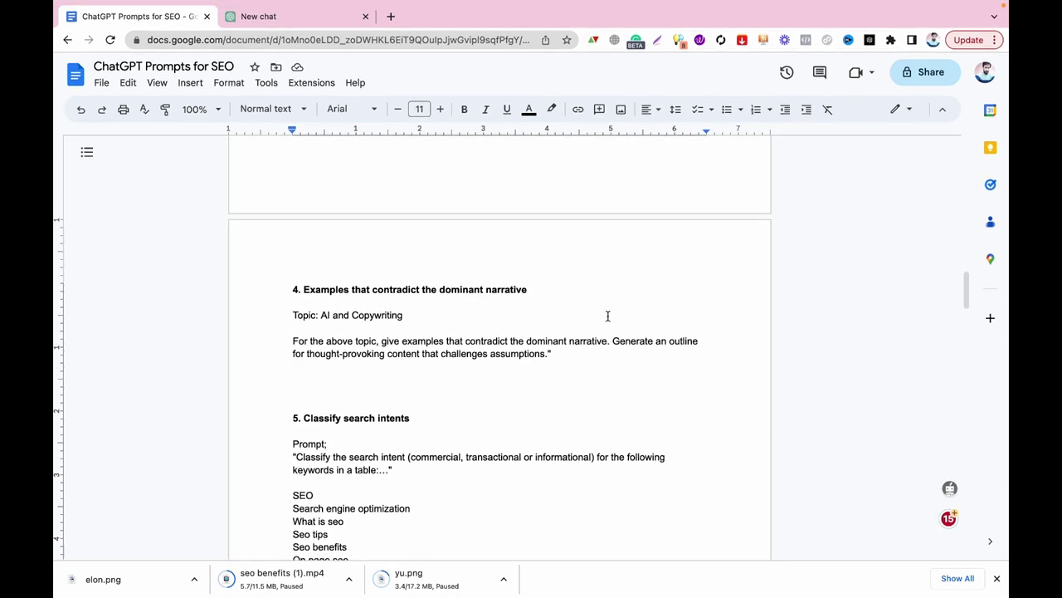
click(607, 316)
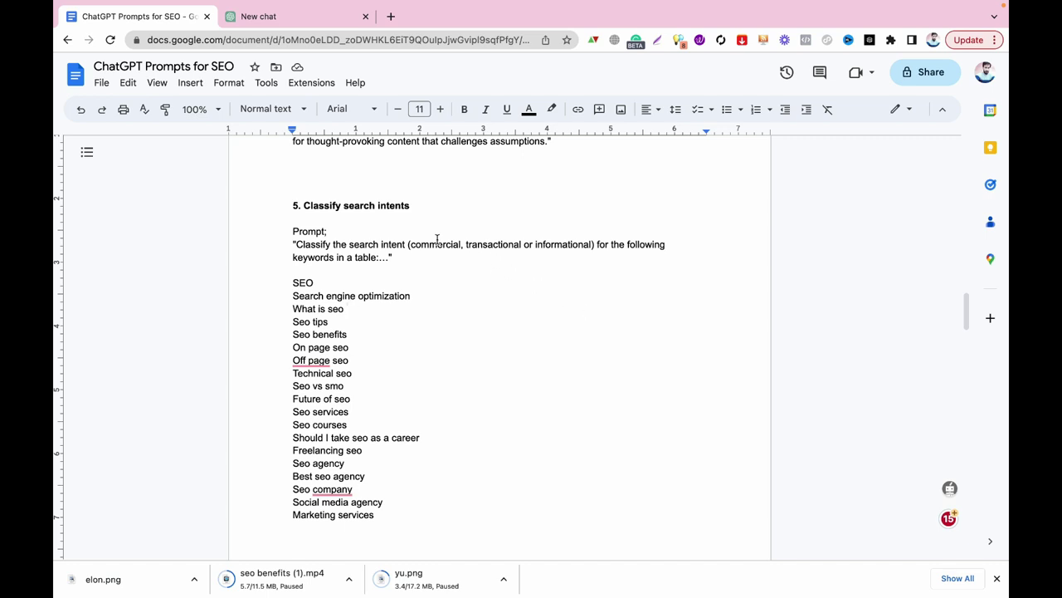
double_click(321, 205)
scroll(330, 208, down, 1)
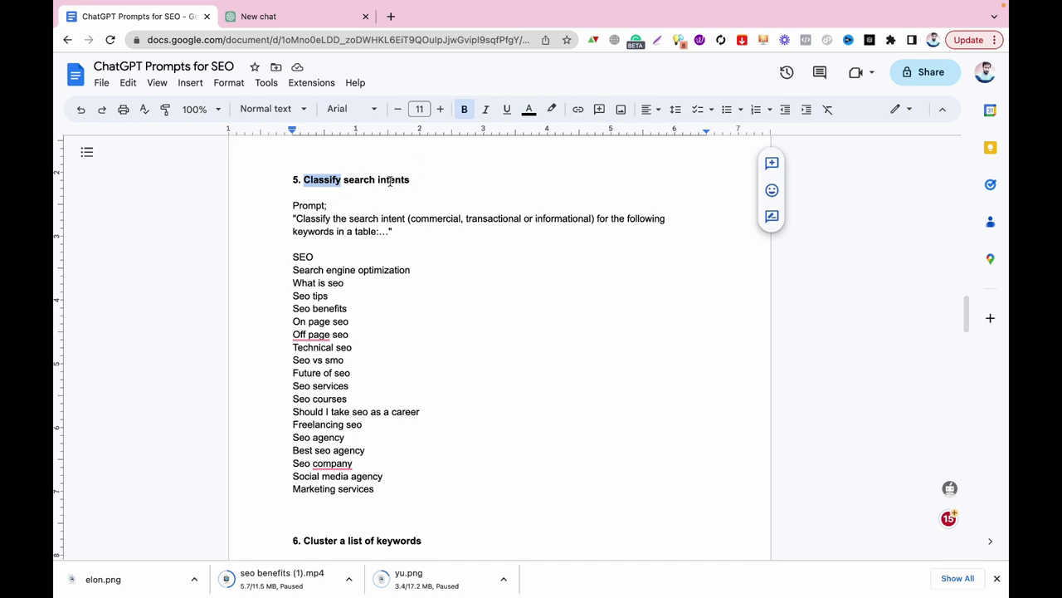
triple_click(369, 183)
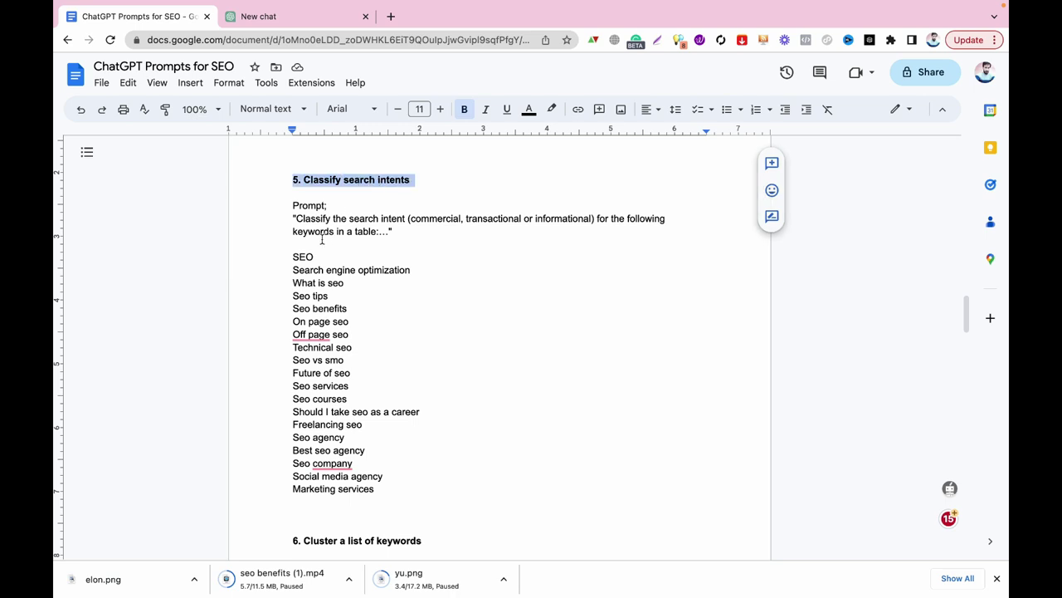
drag(296, 220, 391, 238)
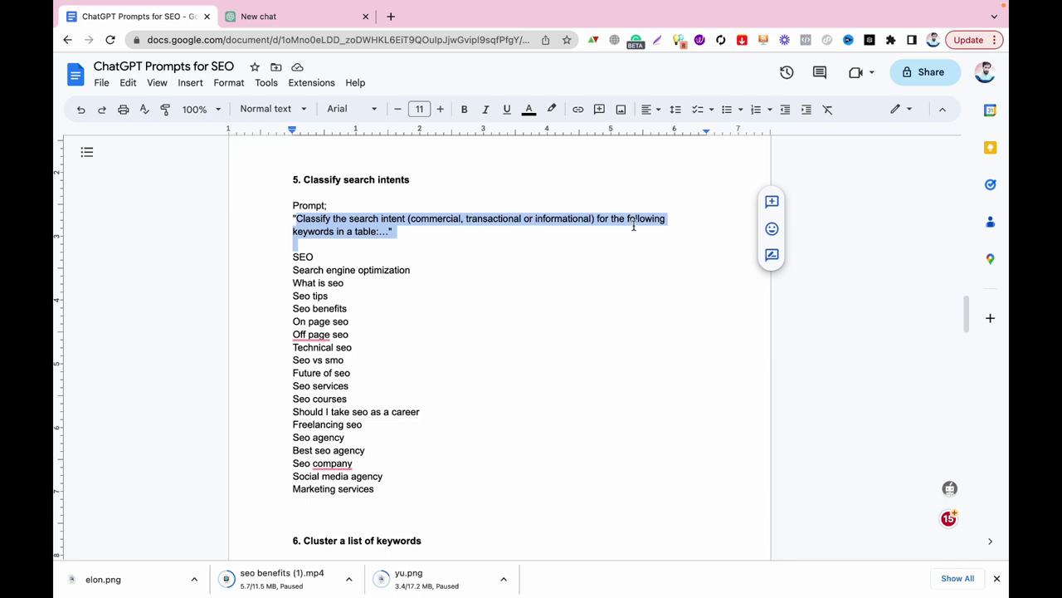
click(383, 234)
drag(385, 476, 280, 254)
Review the prompt under "6. Cluster a list of keywords", including its keyword list and the "core topic" wording.
scroll(420, 330, down, 5)
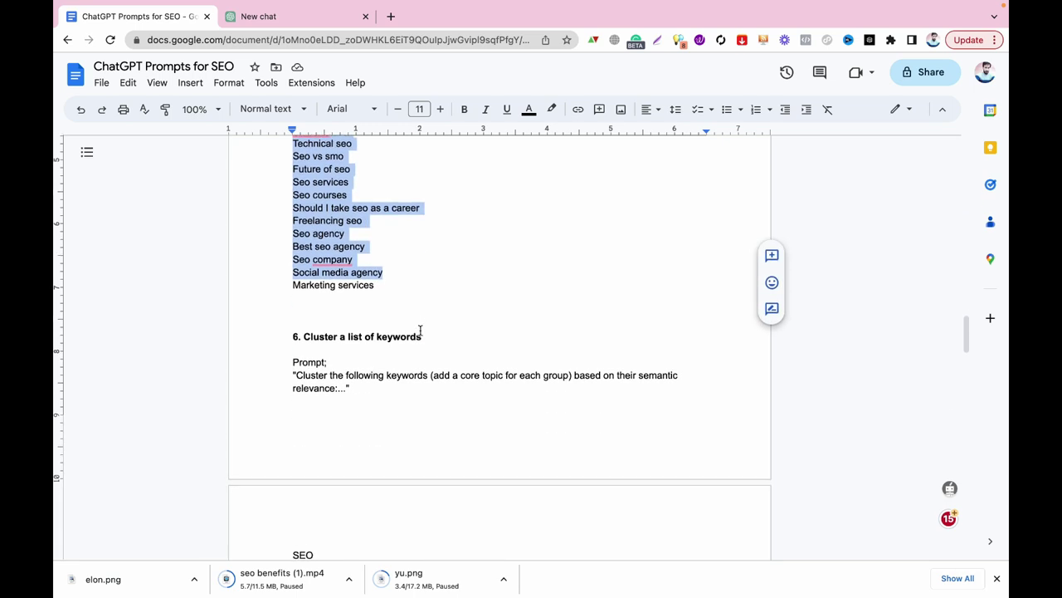
scroll(419, 330, down, 1)
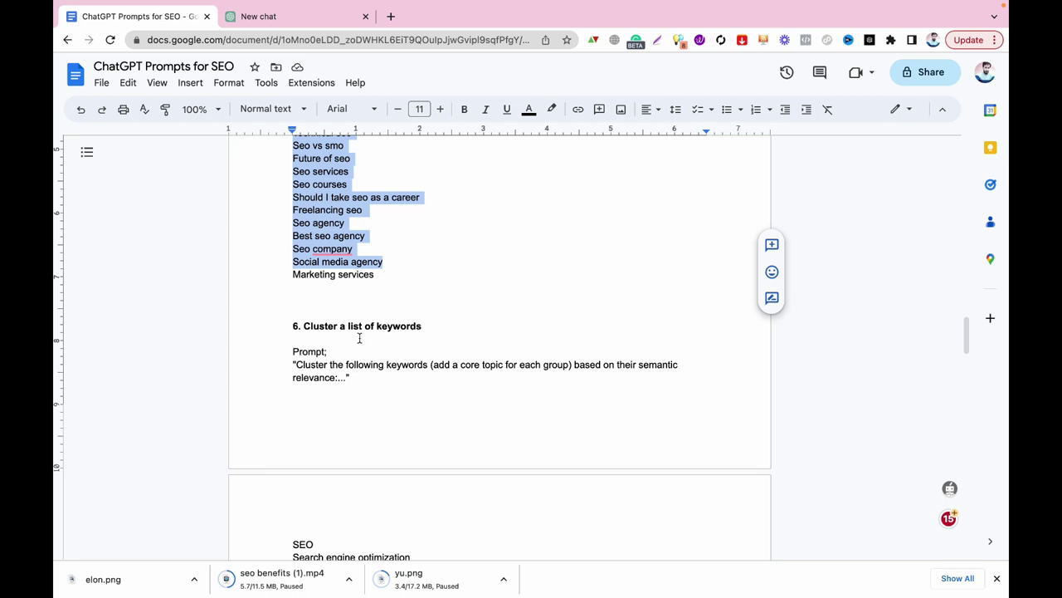
scroll(359, 337, down, 3)
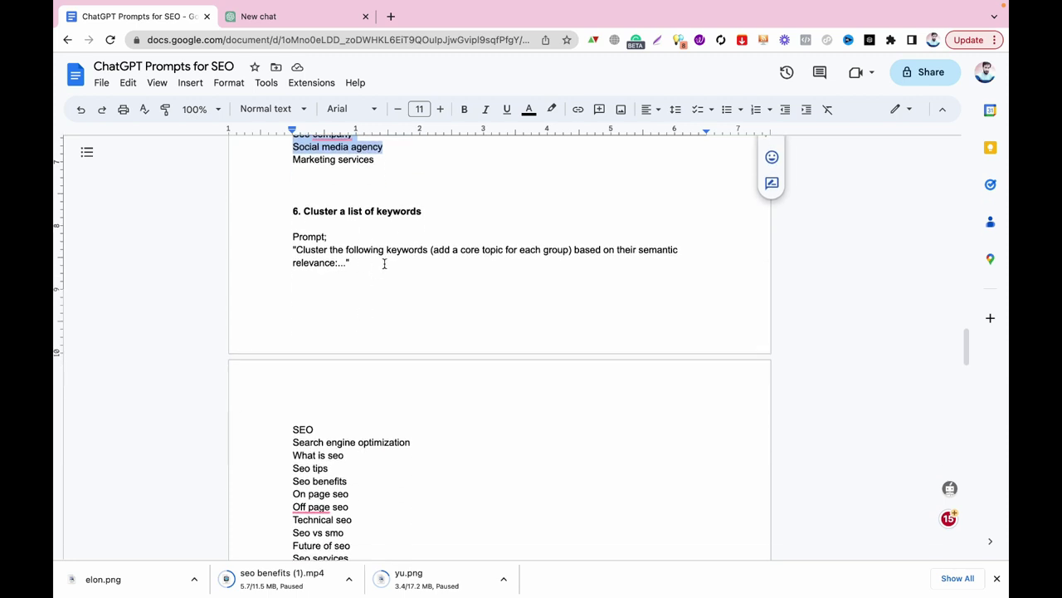
click(294, 262)
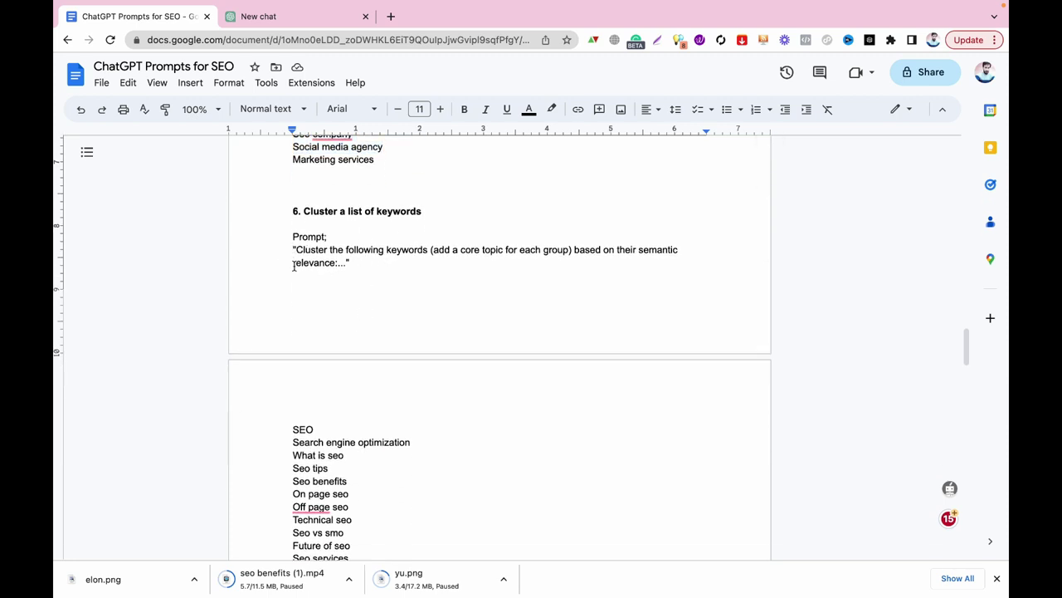
scroll(286, 490, down, 2)
scroll(382, 473, down, 6)
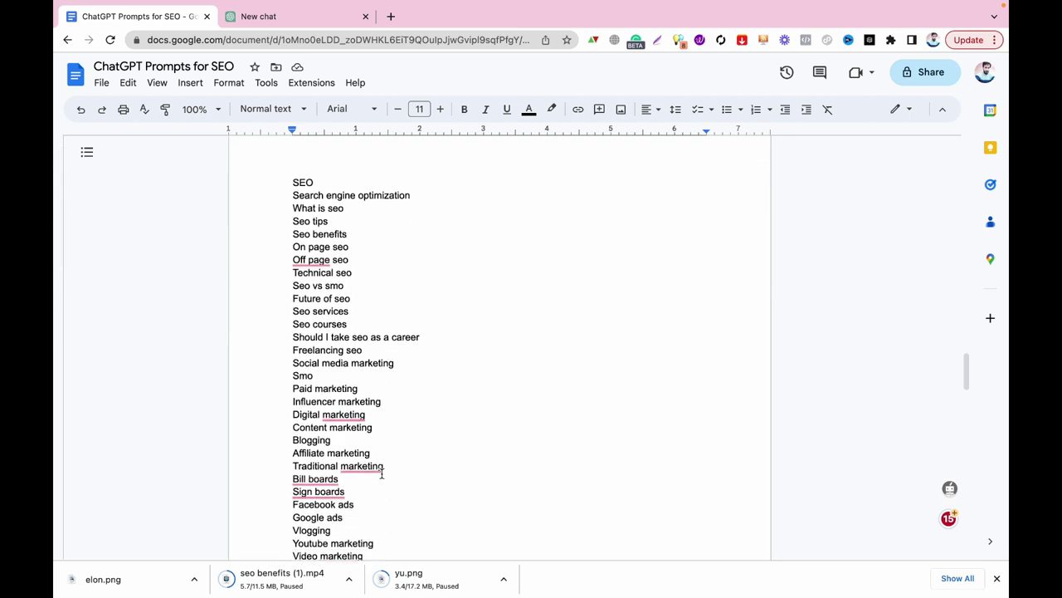
drag(382, 473, 323, 407)
scroll(324, 407, up, 11)
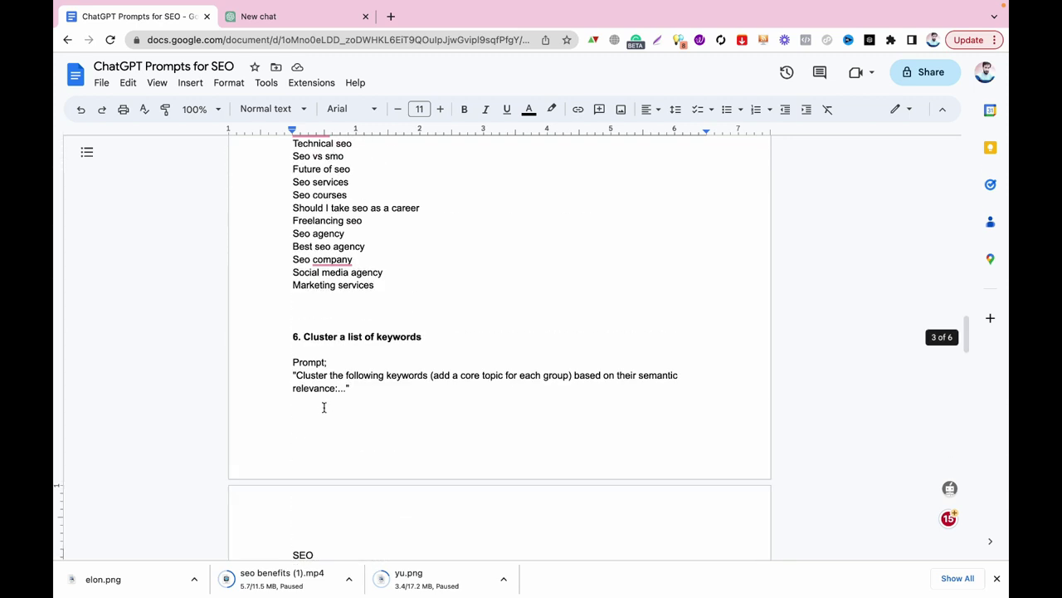
drag(483, 379, 566, 376)
click(515, 373)
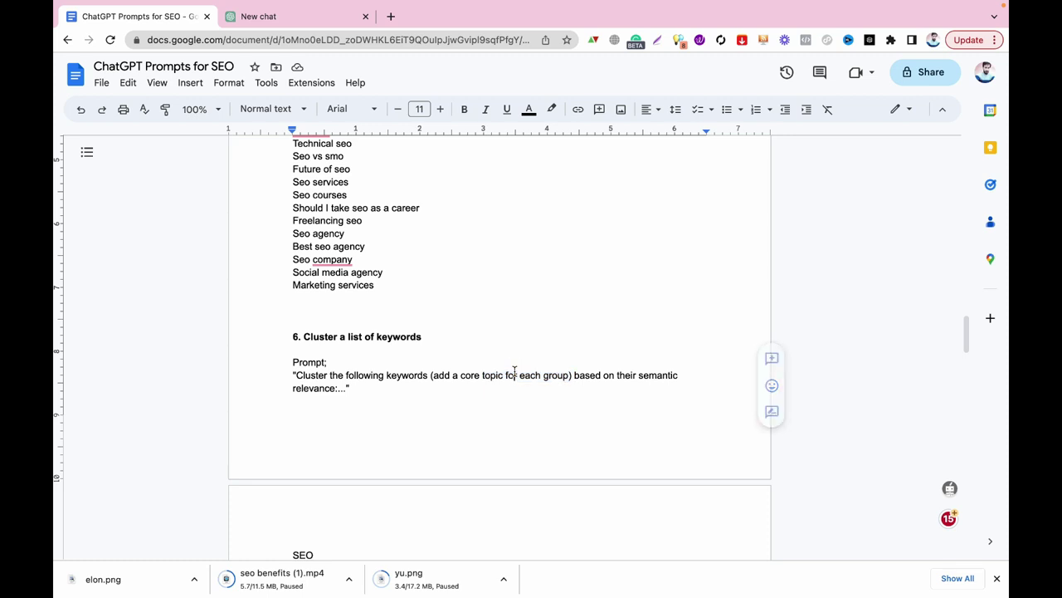
drag(462, 375, 503, 374)
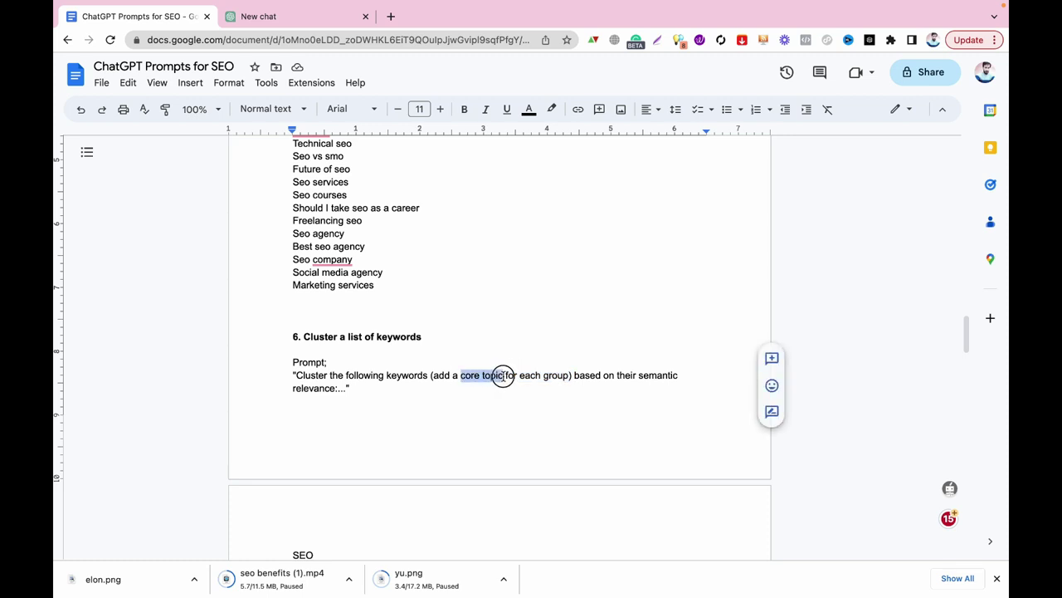
click(502, 375)
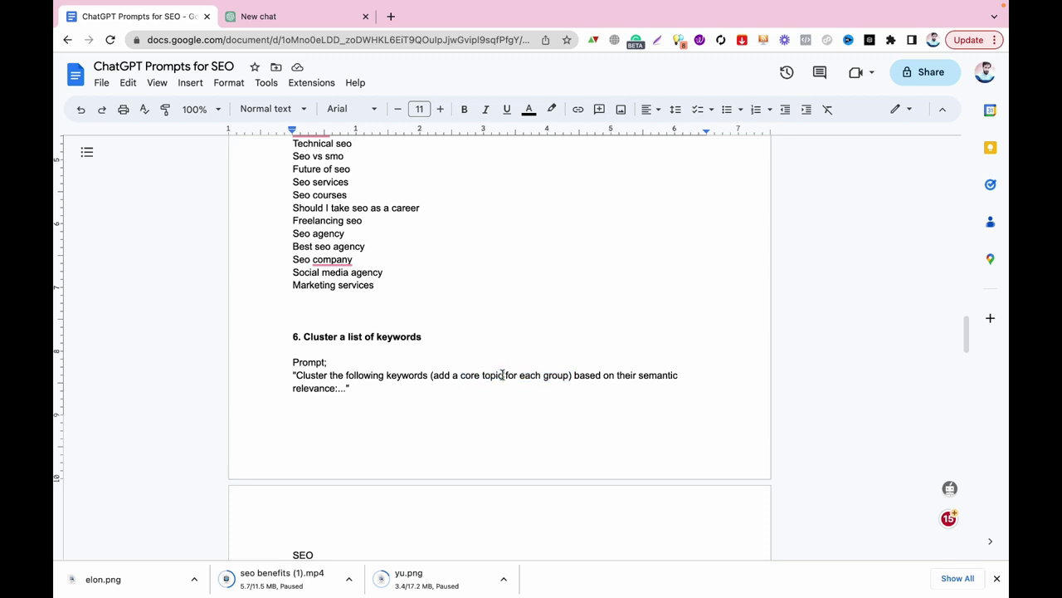
Review the prompt and keywords under "7. Suggest blog post titles related to keywords".
scroll(503, 375, down, 10)
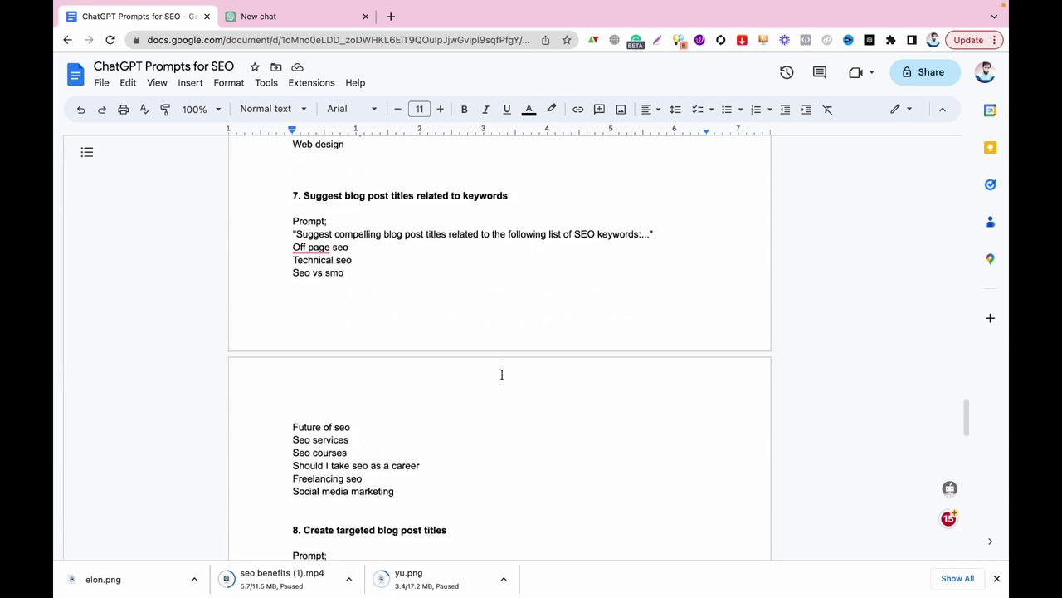
triple_click(358, 193)
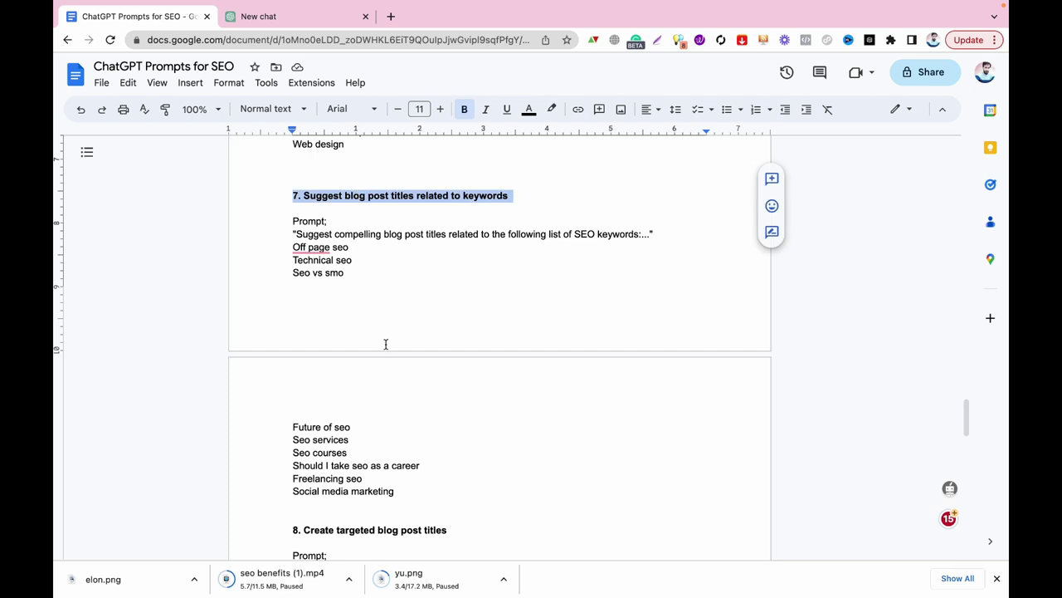
scroll(385, 343, down, 1)
drag(397, 477, 284, 241)
click(285, 235)
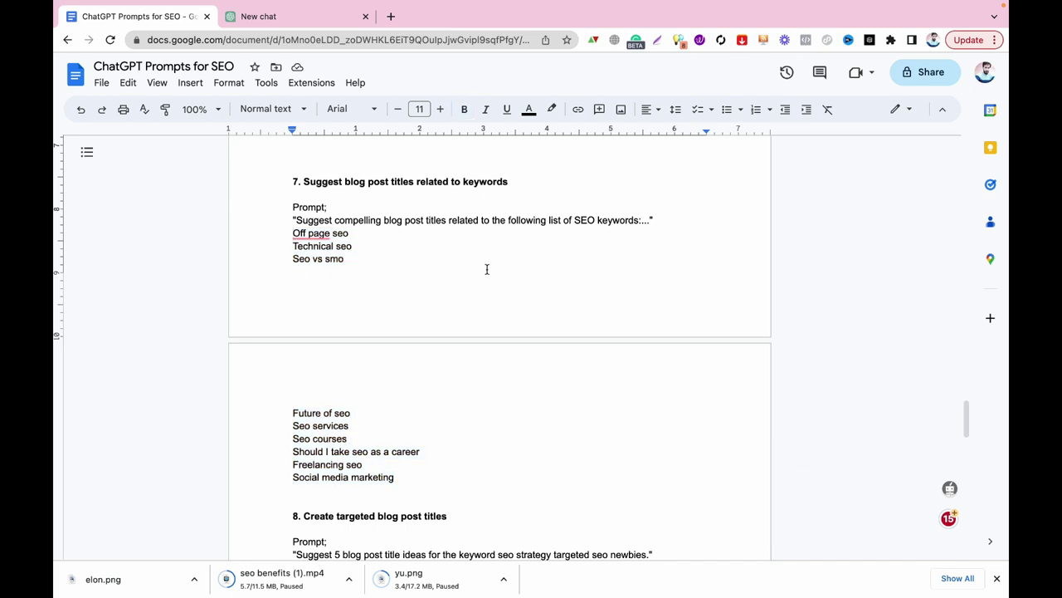
Review the prompt under "8. Create targeted blog post titles" and highlight its keyword "seo strategy".
scroll(463, 251, down, 3)
scroll(462, 251, down, 1)
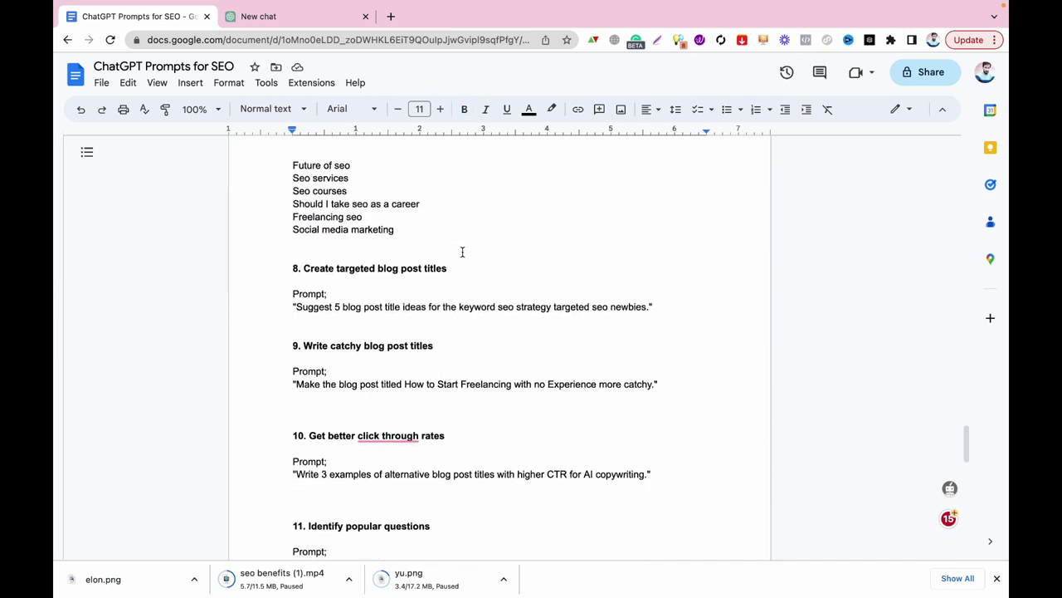
double_click(411, 268)
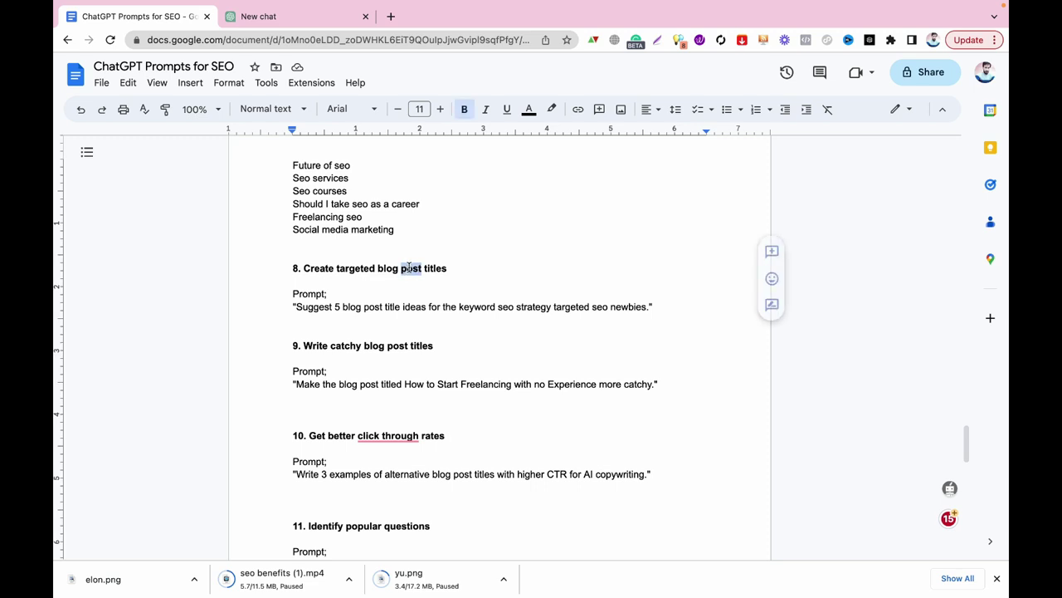
double_click(465, 270)
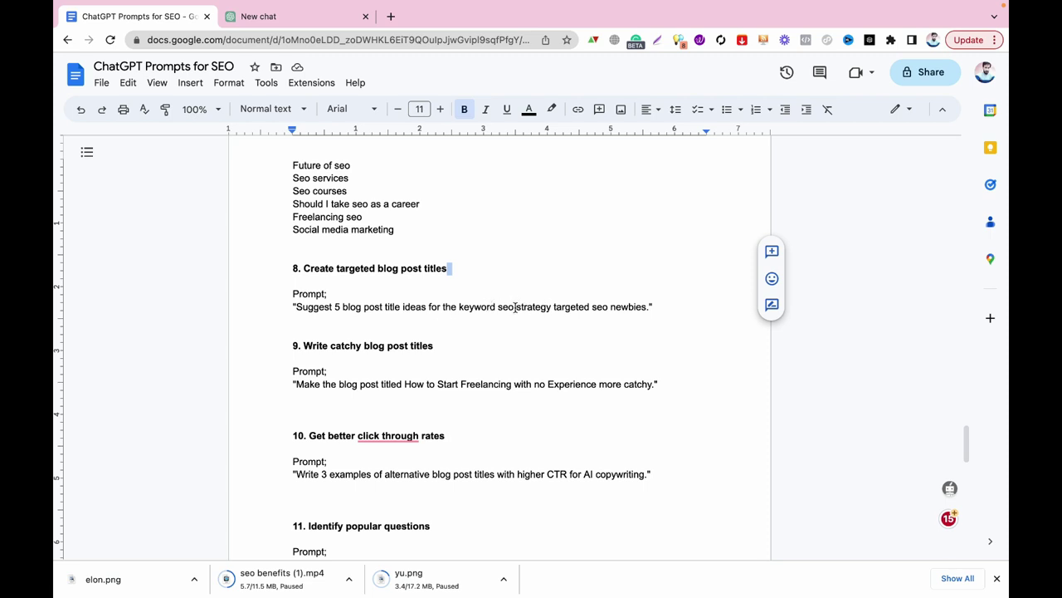
drag(513, 307, 473, 307)
click(451, 306)
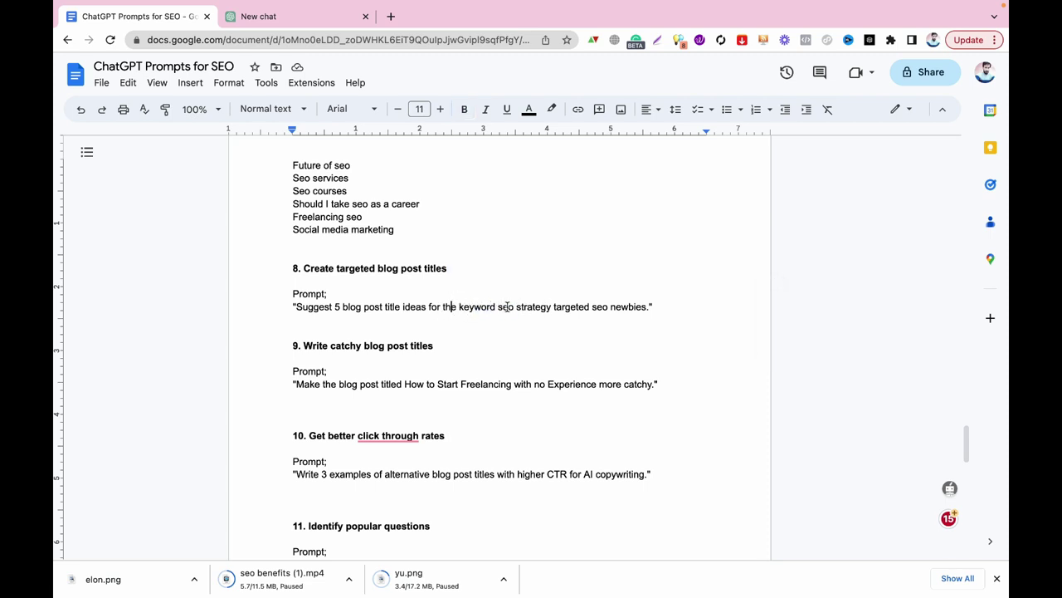
click(498, 306)
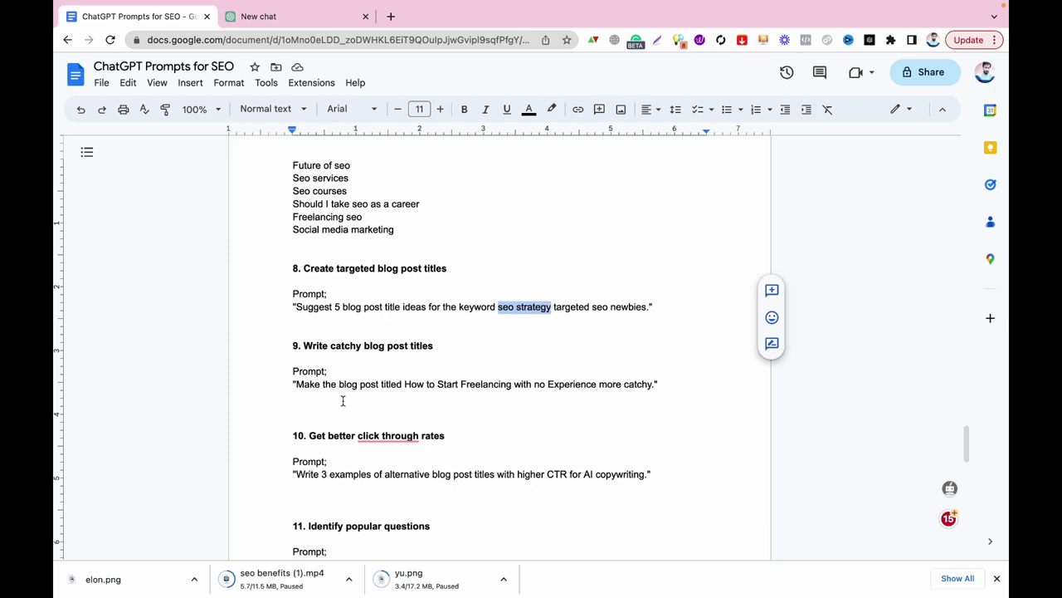
Look through prompts 9 to 13 and highlight the prompt under "13. Outline the main points".
scroll(343, 401, down, 4)
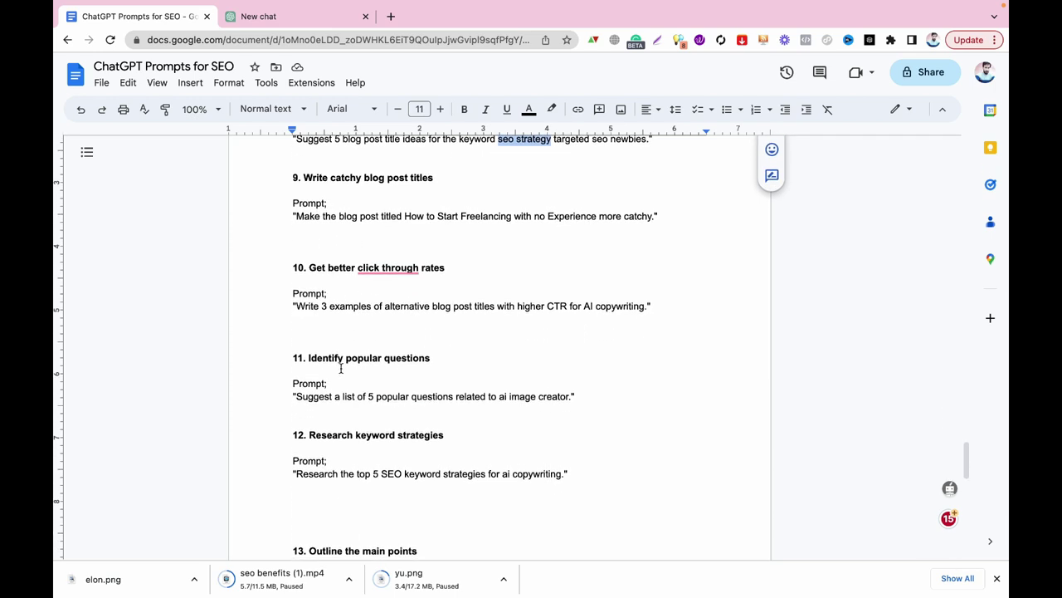
scroll(340, 368, down, 8)
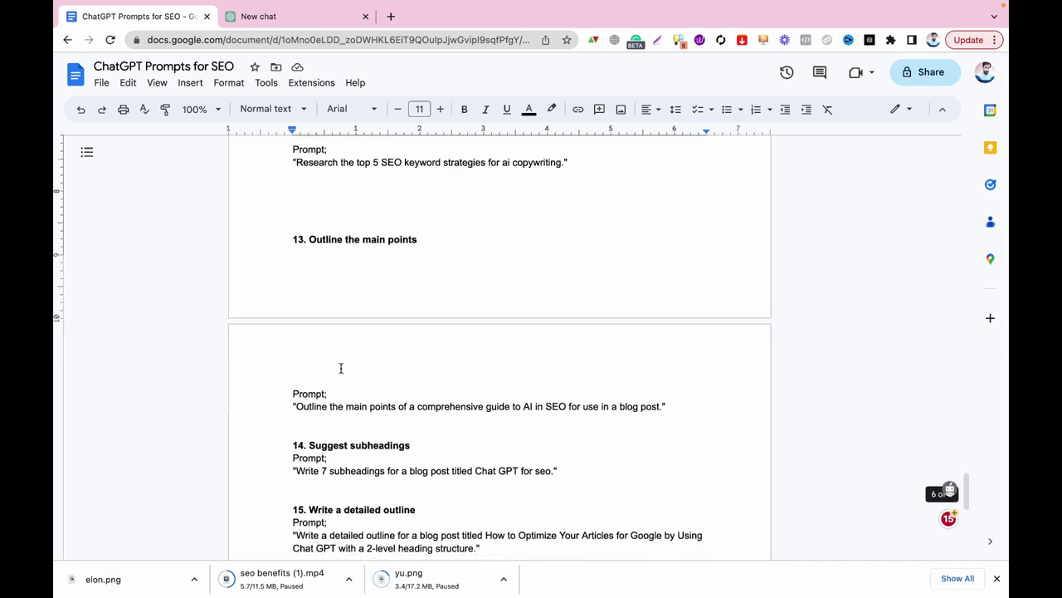
scroll(340, 368, down, 1)
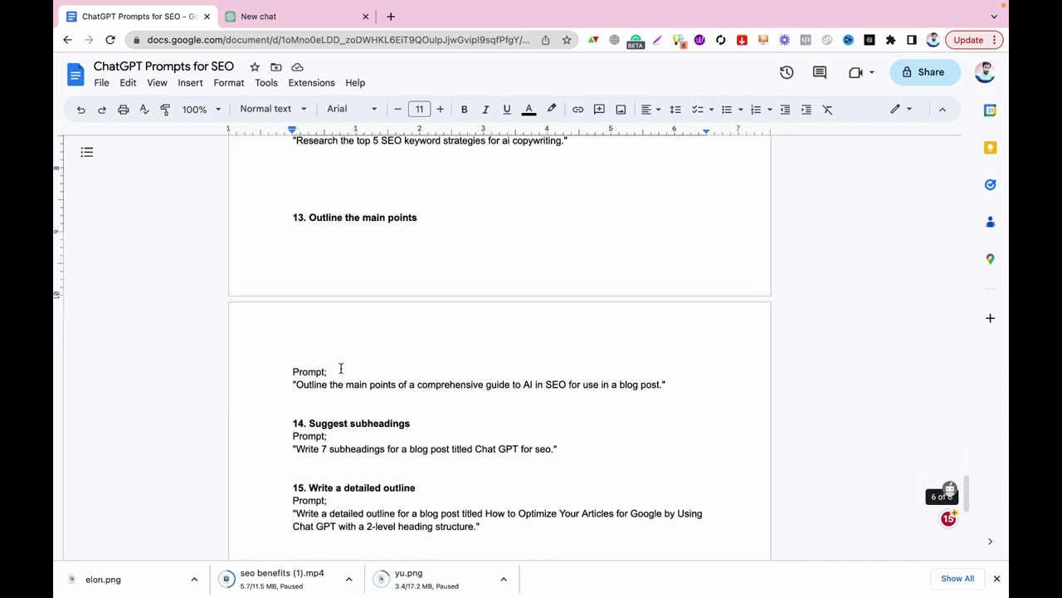
click(339, 207)
triple_click(459, 373)
scroll(415, 357, down, 3)
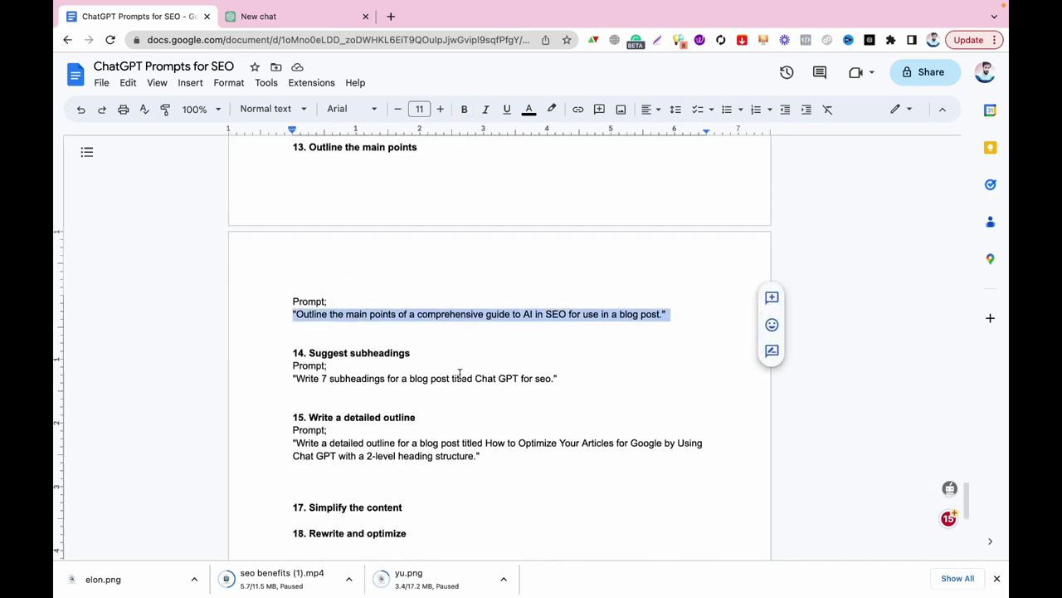
Copy the prompt under "14. Suggest subheadings" and look over the remaining prompt headings down to number 20.
click(371, 341)
triple_click(371, 340)
key(super+c)
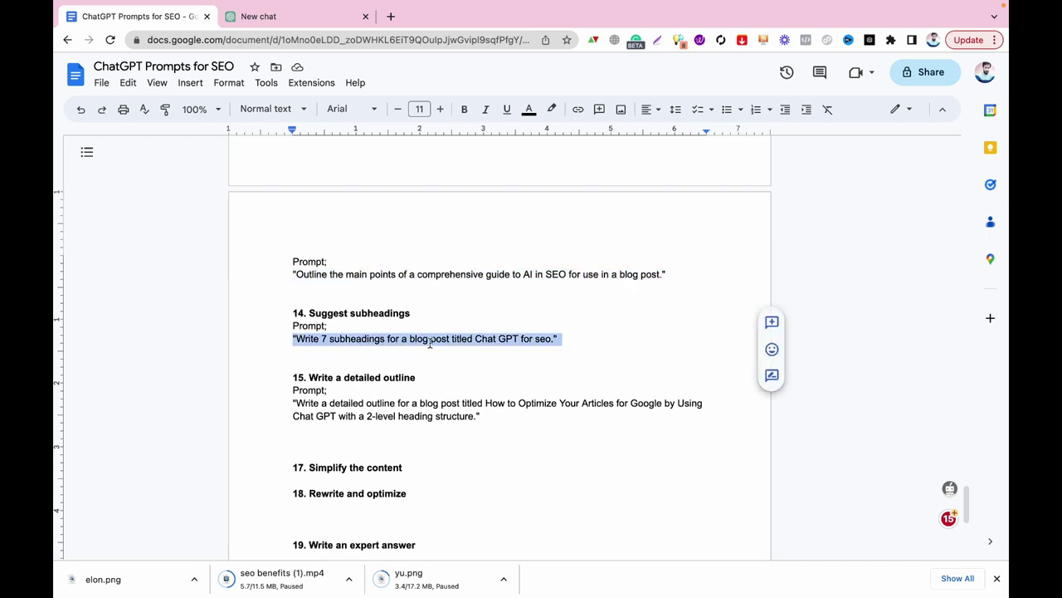
scroll(493, 339, down, 4)
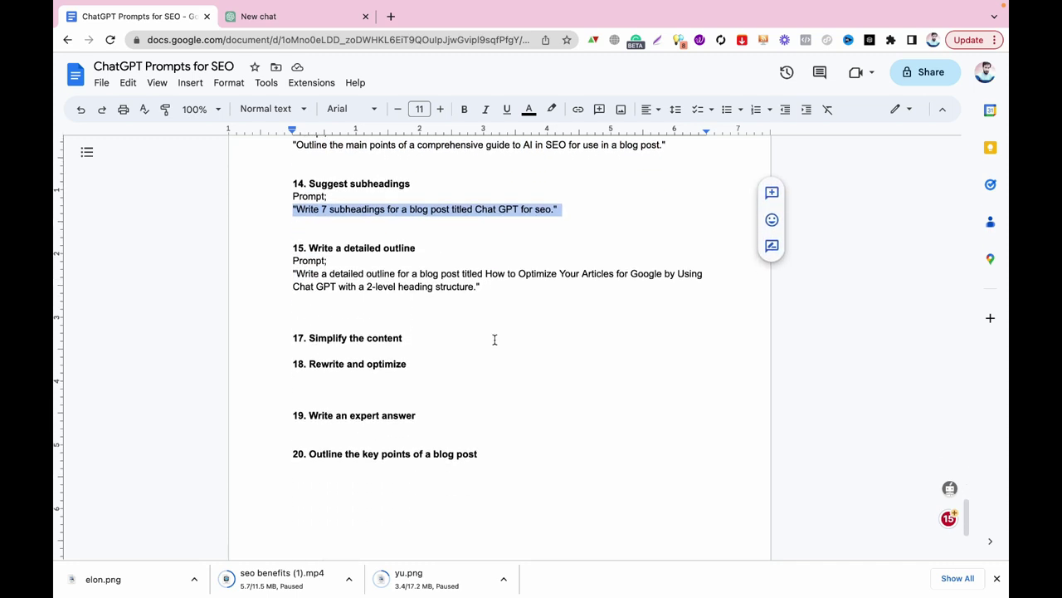
scroll(339, 344, up, 3)
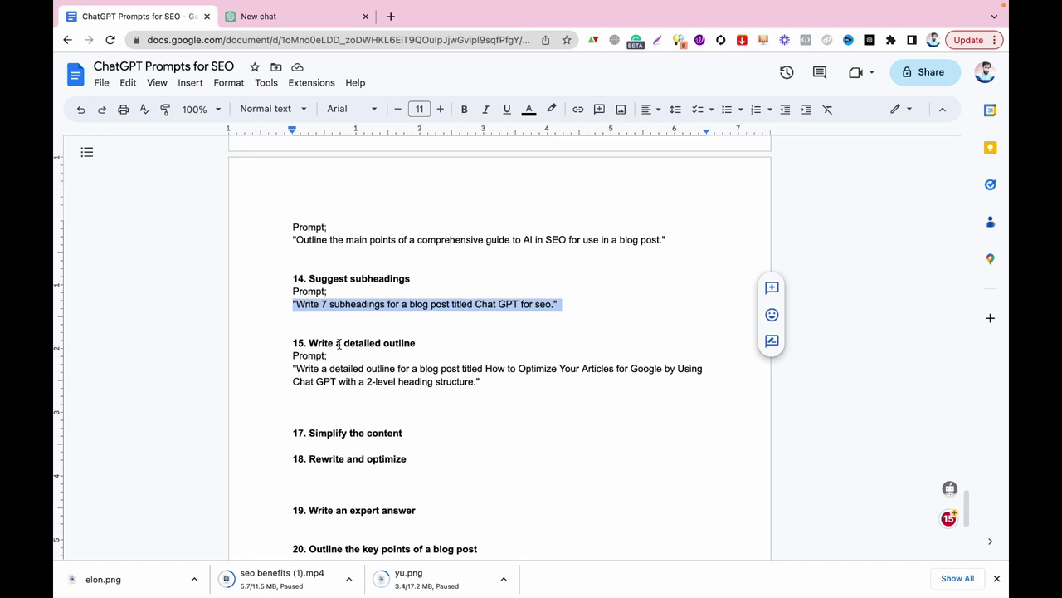
scroll(339, 344, up, 1)
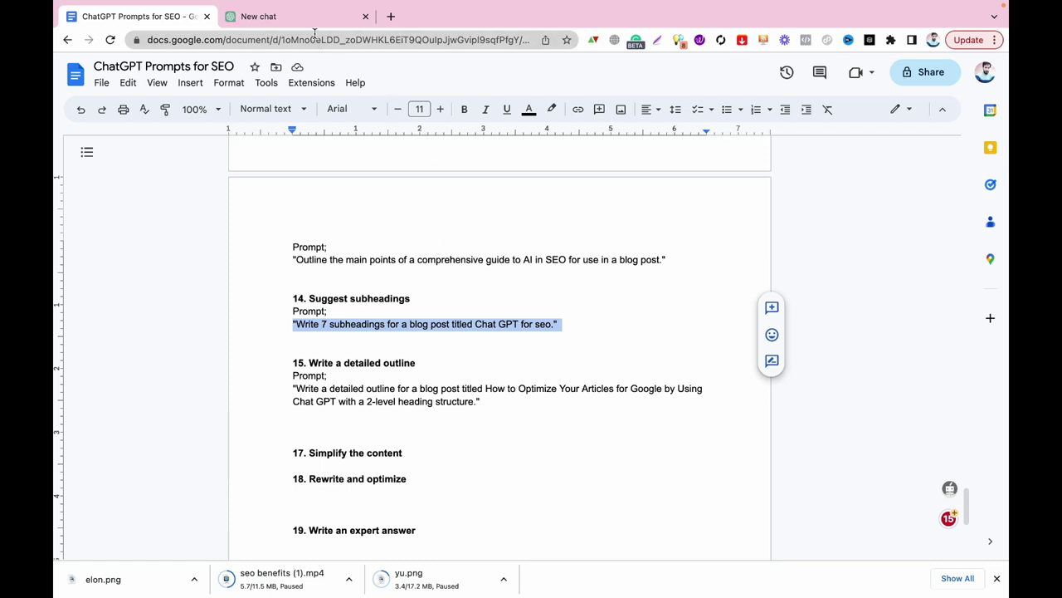
Highlight the blog post title "Chat GPT for seo" in the subheadings prompt and switch to ChatGPT with a new chat.
double_click(505, 312)
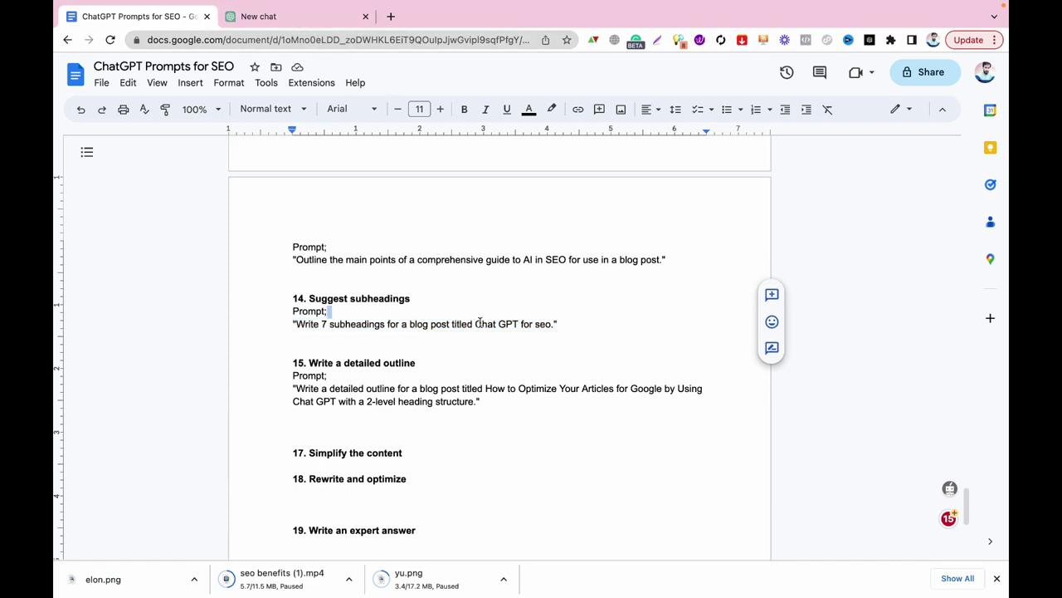
drag(477, 324, 545, 324)
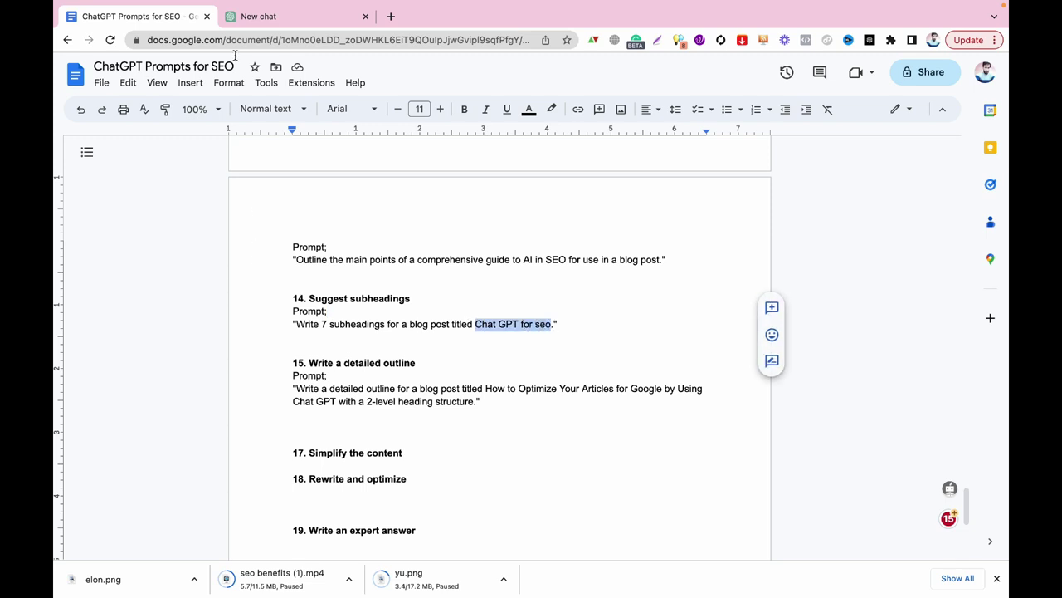
click(266, 16)
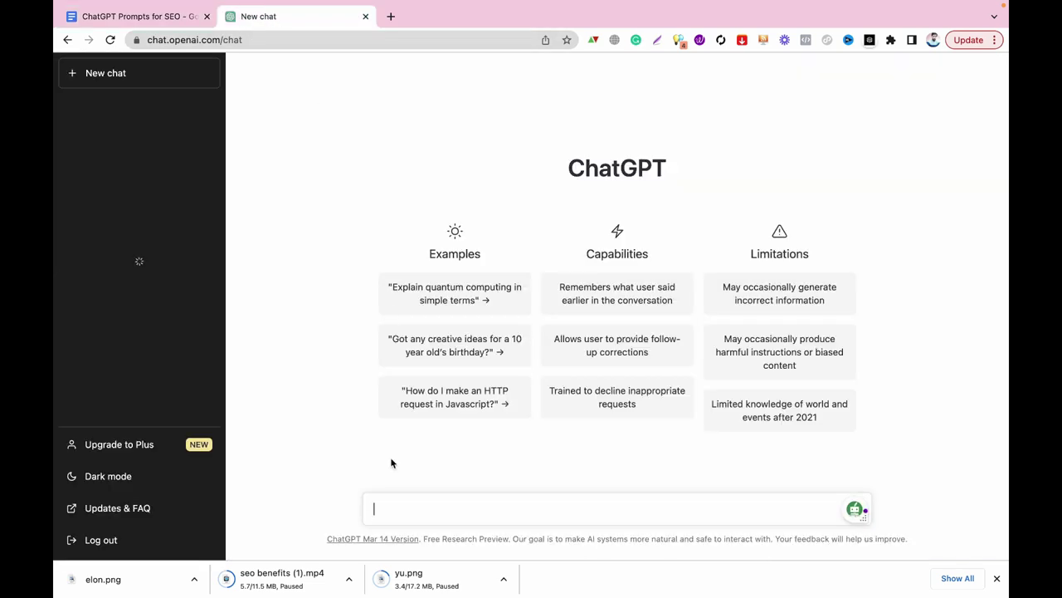
Submit the prompt "Write 7 subheadings for a blog post titled Chat GPT for seo." to the chat.
key(super+v)
key(Return)
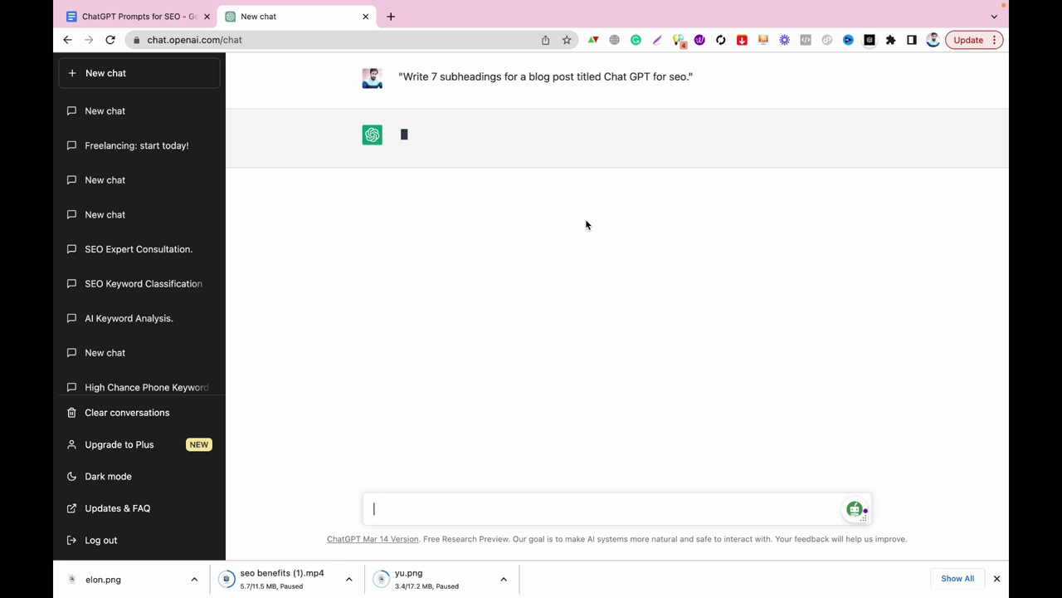
Reopen chat.openai.com/chat in a fresh tab, close the old chat's tab, and resubmit the seven-subheadings prompt.
mouse_move(392, 11)
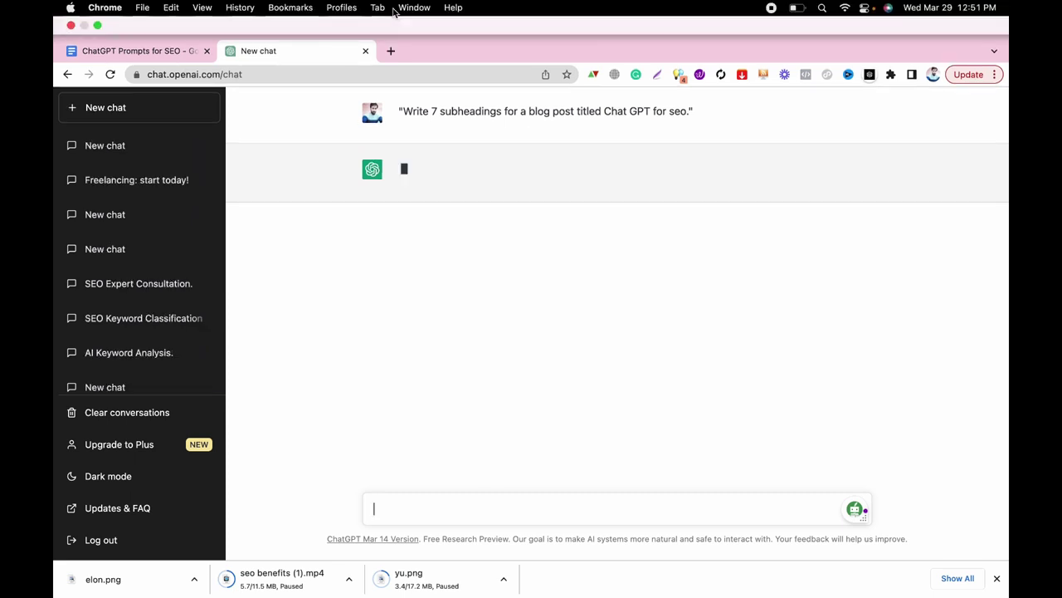
click(392, 51)
text(op)
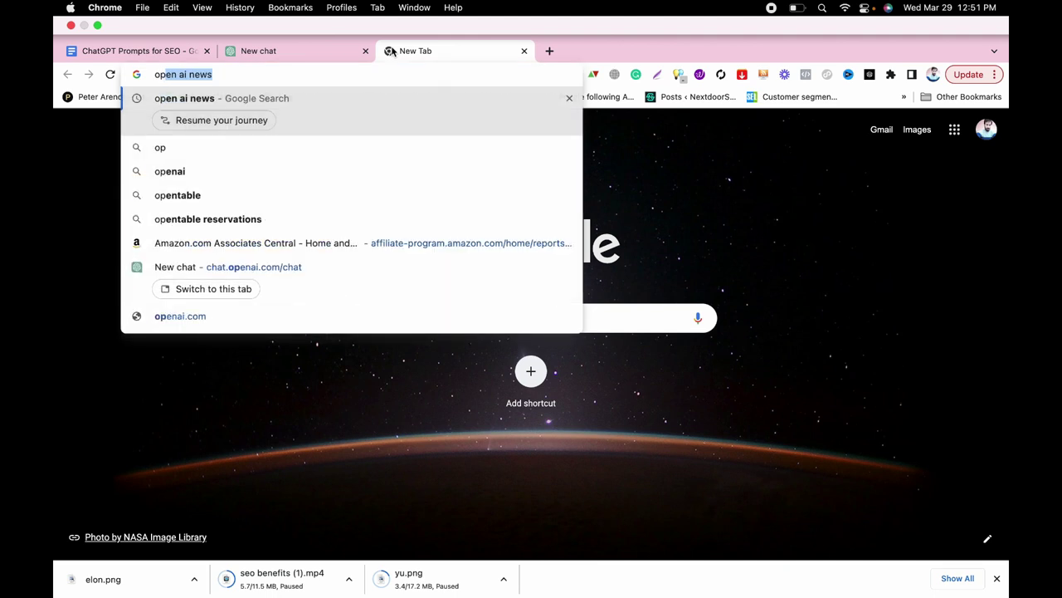
click(274, 201)
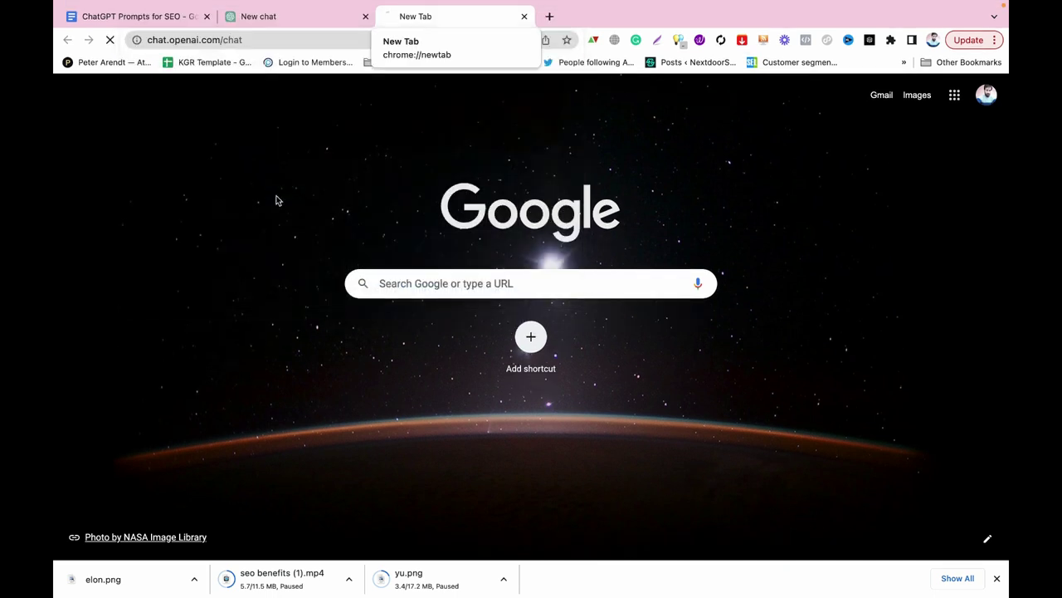
click(331, 14)
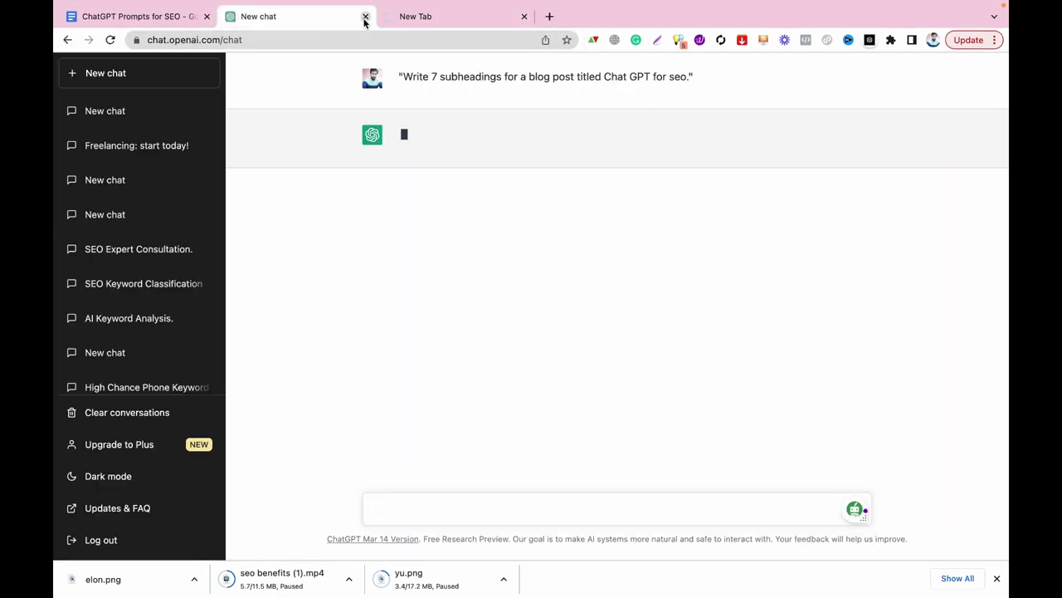
click(365, 16)
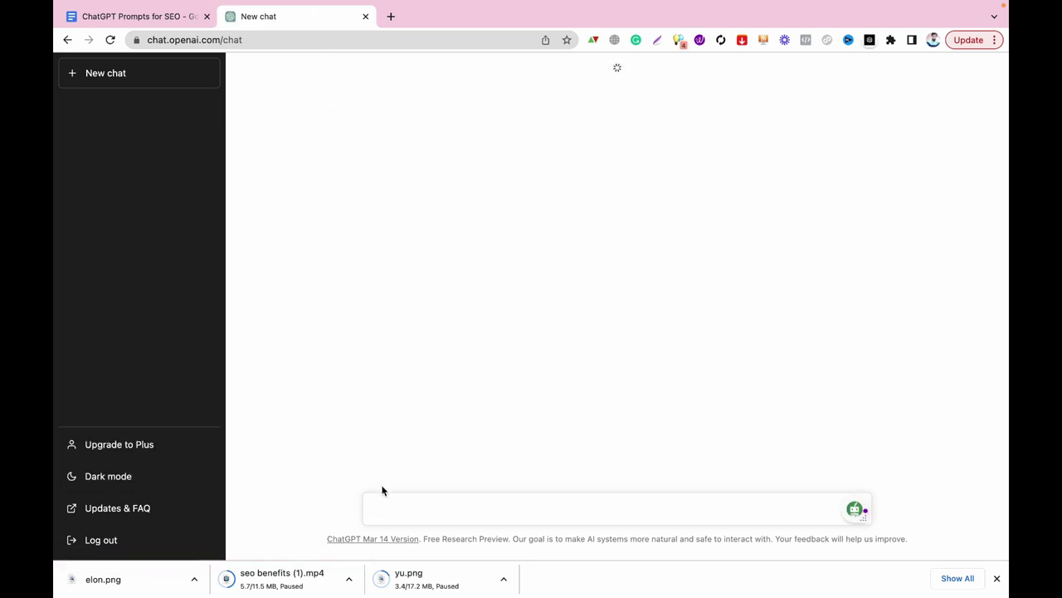
key(super+v)
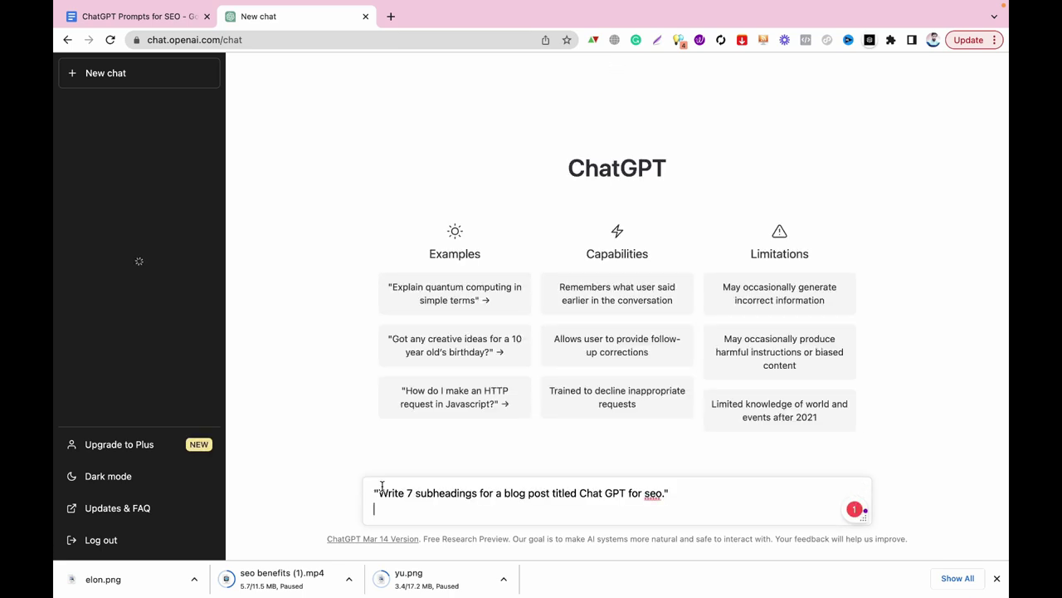
key(Return)
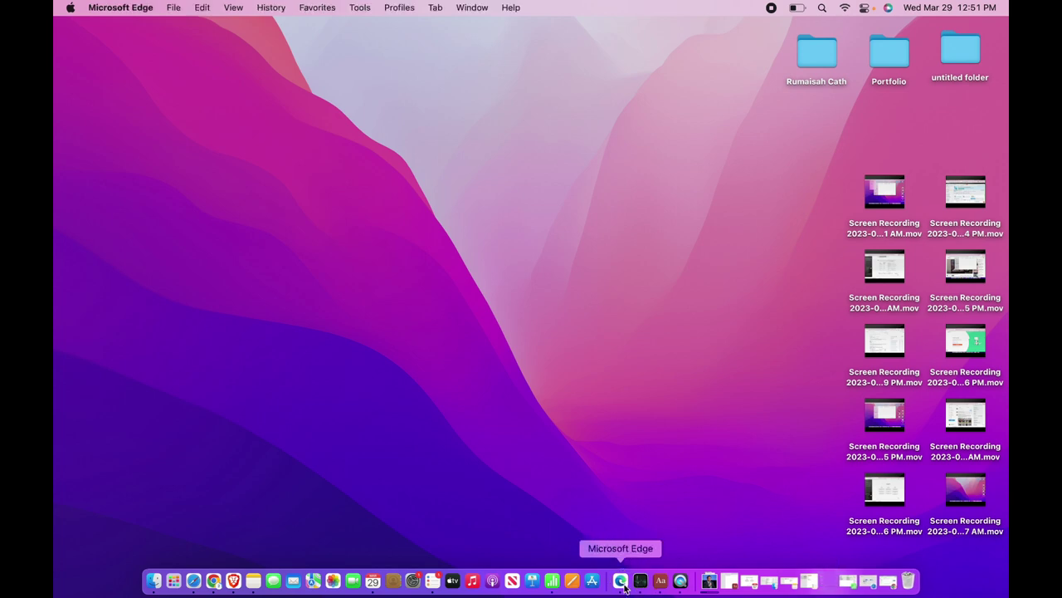
Switch to Microsoft Edge and ask Bing chat: "Write 7 subheadings for a blog post titled Chat GPT for seo.".
click(623, 578)
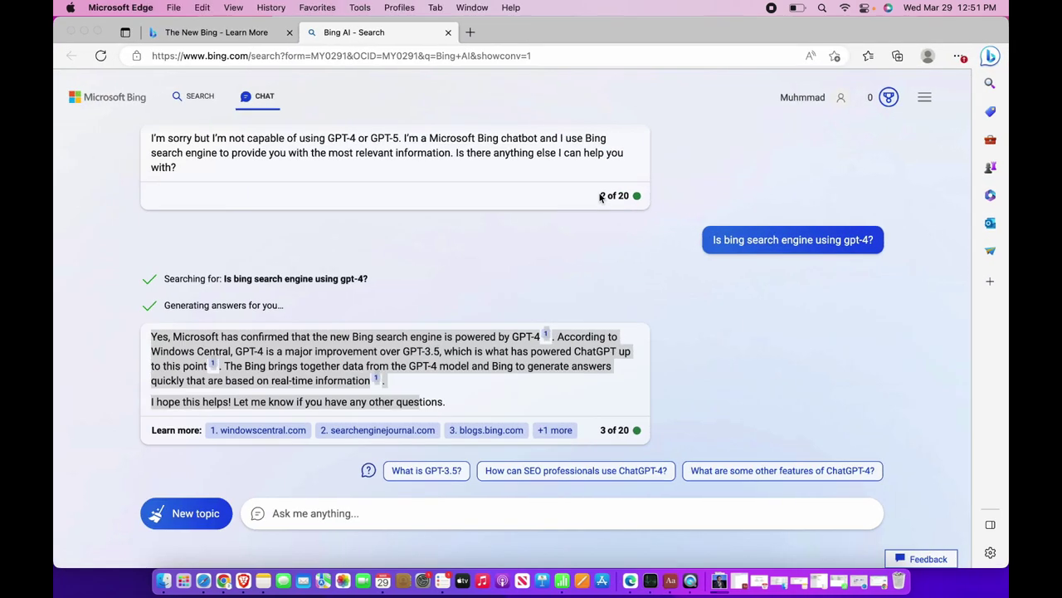
click(239, 37)
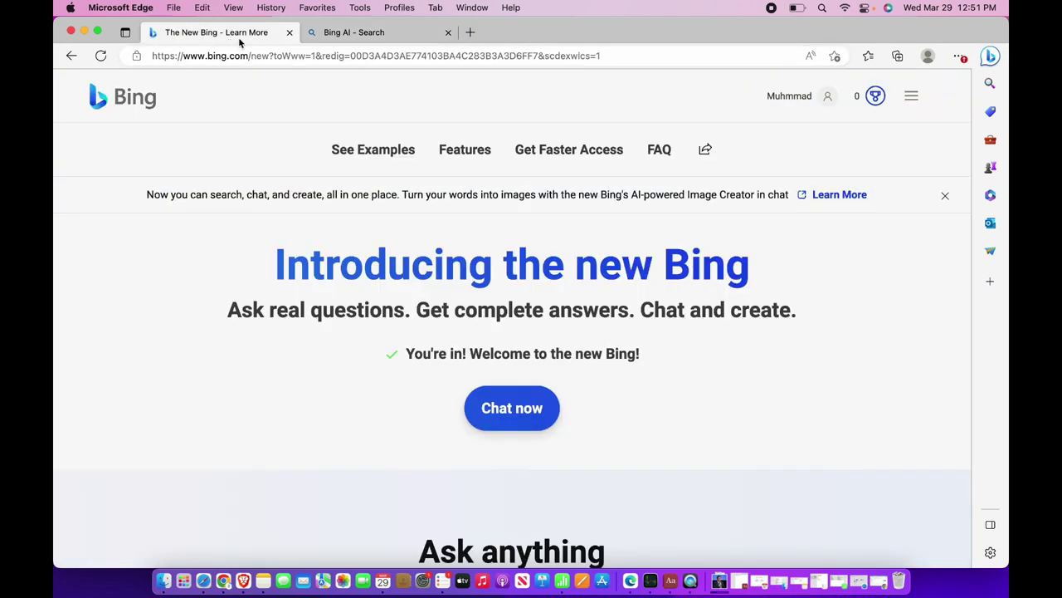
click(494, 410)
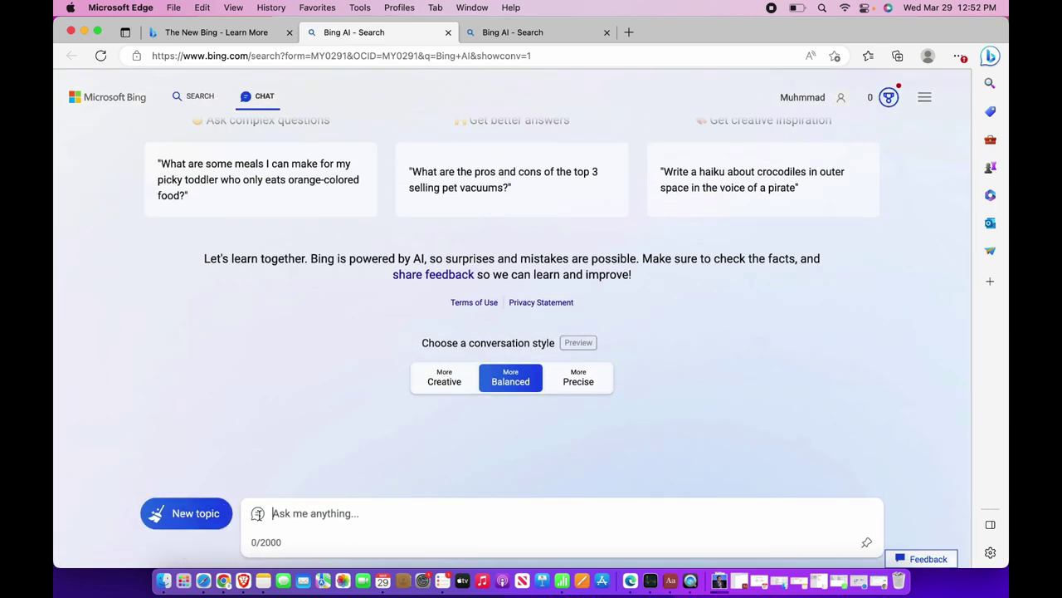
click(258, 513)
key(super+v)
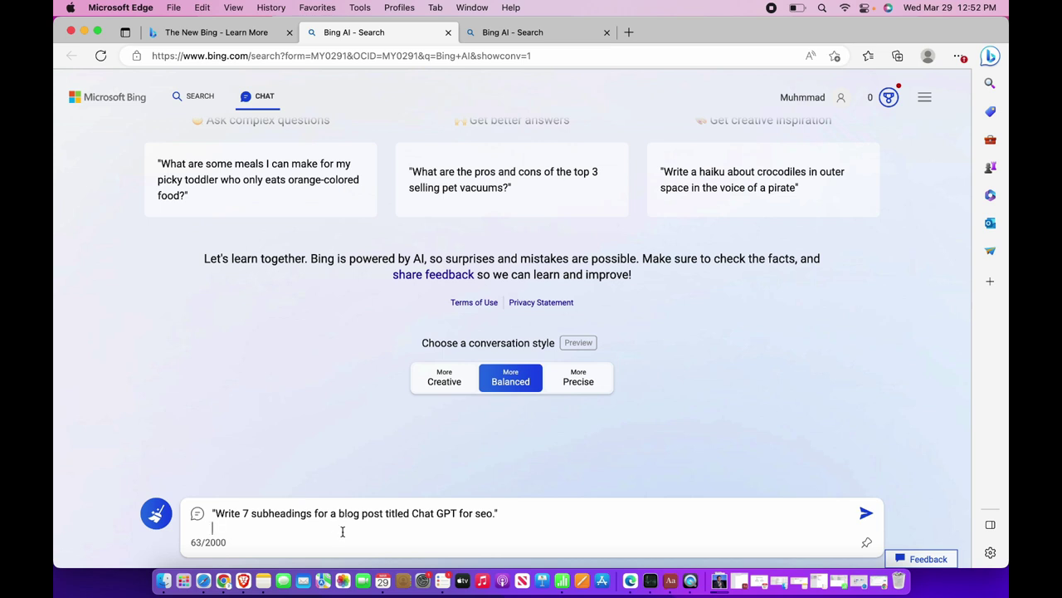
key(Return)
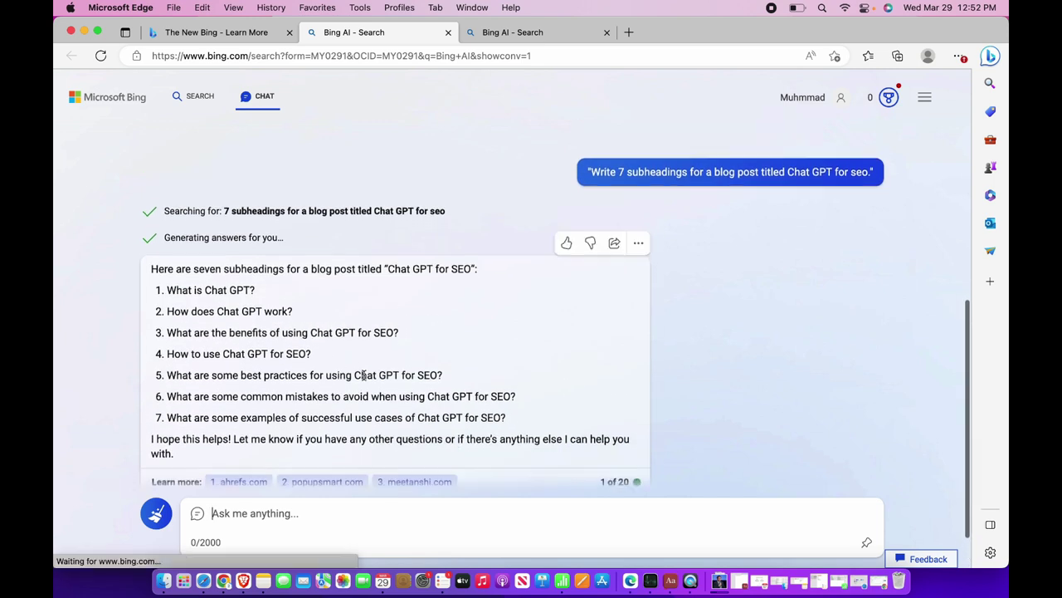
Review the seven suggested subheadings in Bing's answer, highlighting them one by one, and highlight the source links' "Learn" label.
double_click(209, 263)
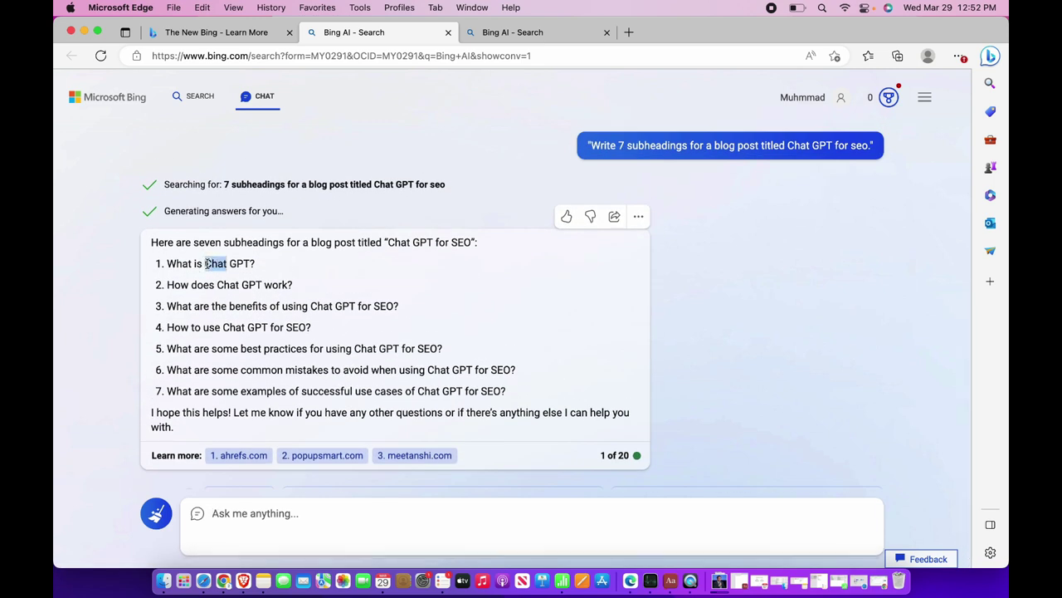
triple_click(202, 284)
triple_click(196, 306)
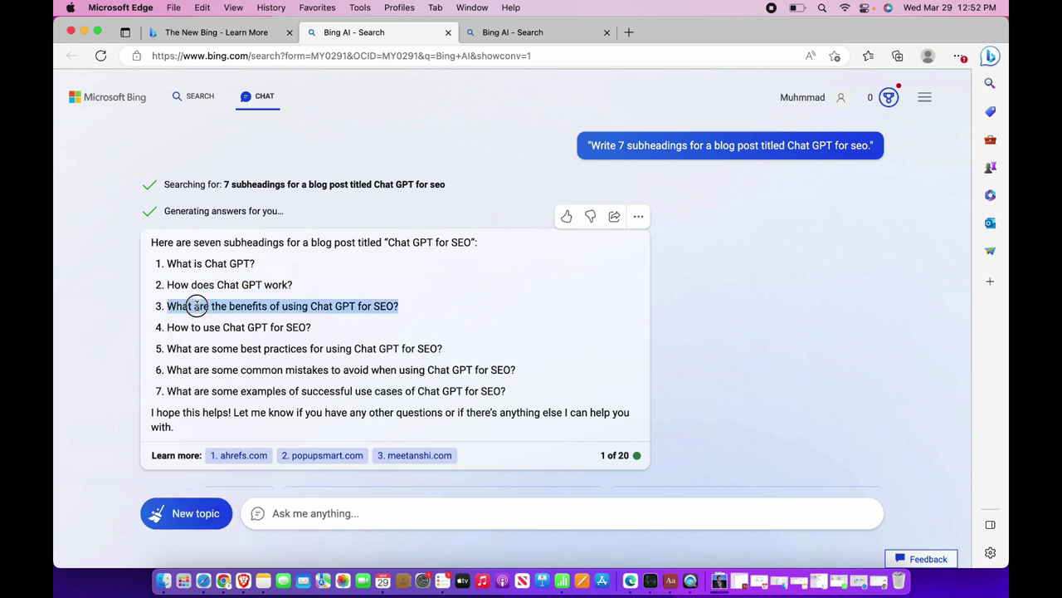
triple_click(198, 329)
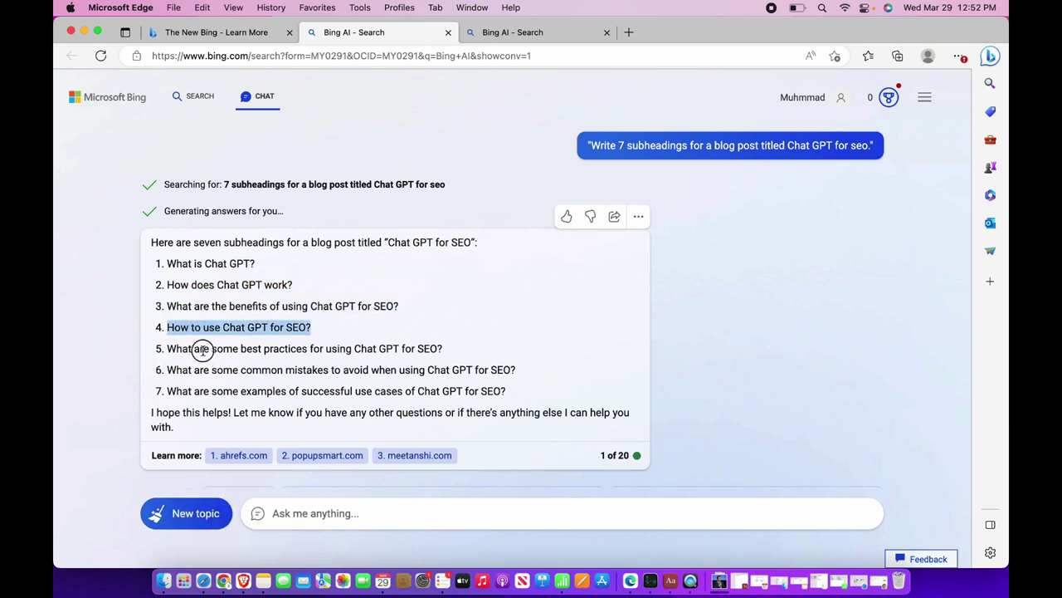
triple_click(204, 349)
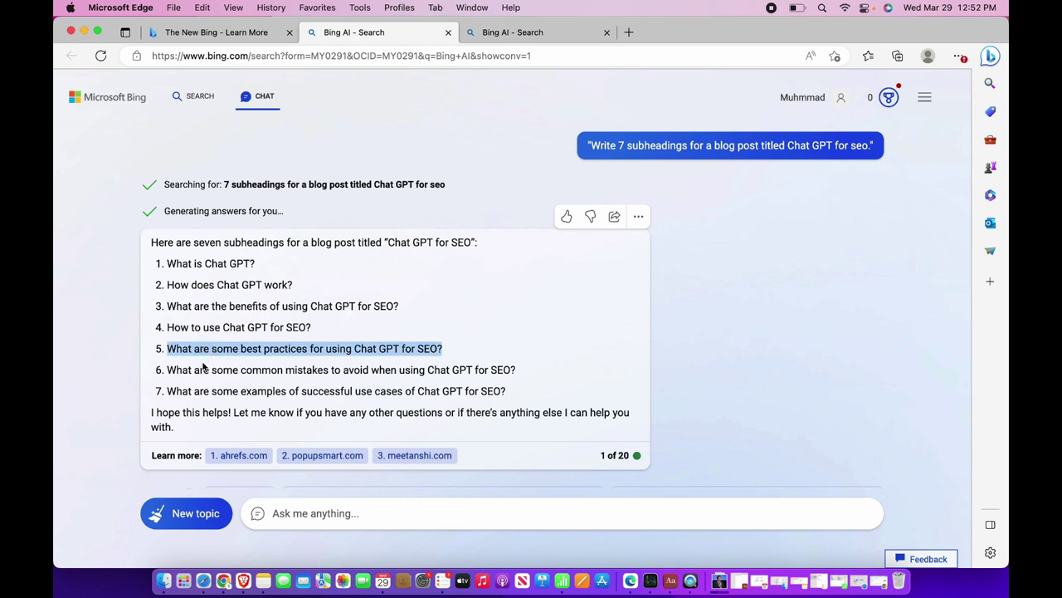
triple_click(203, 370)
click(261, 372)
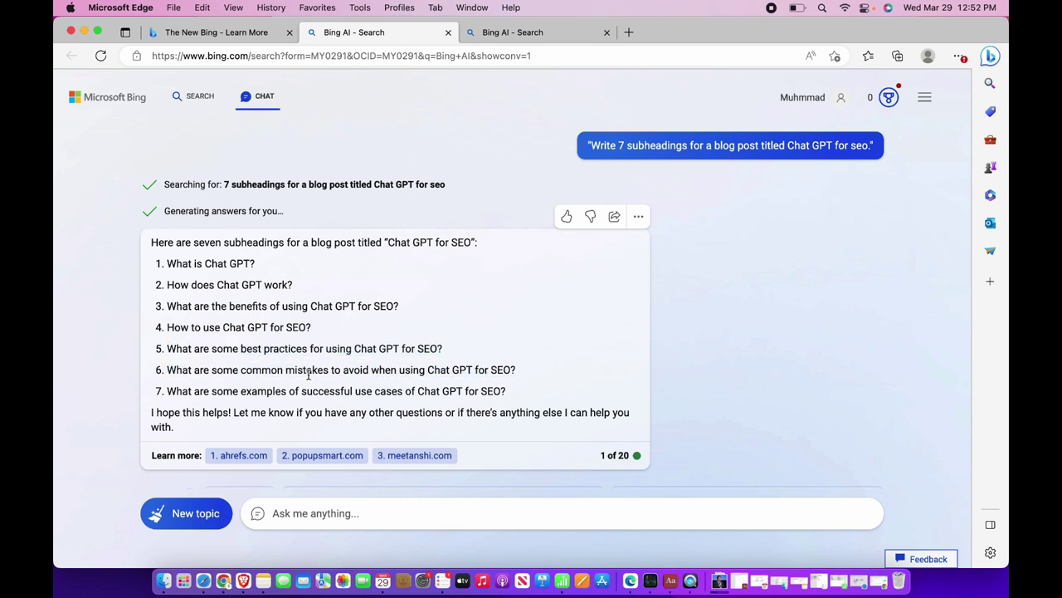
double_click(308, 373)
double_click(274, 391)
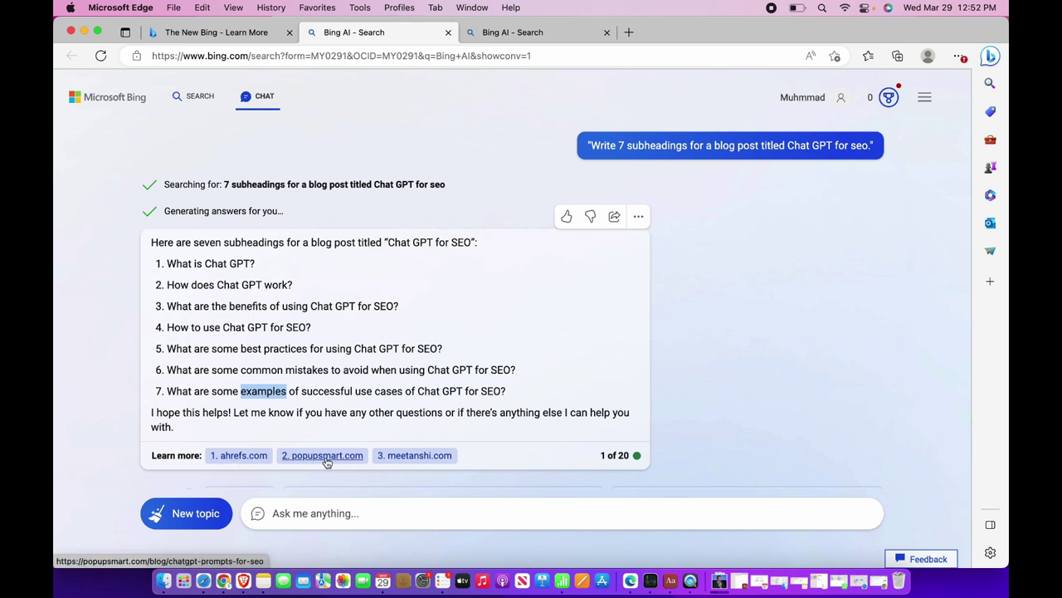
drag(151, 454, 170, 454)
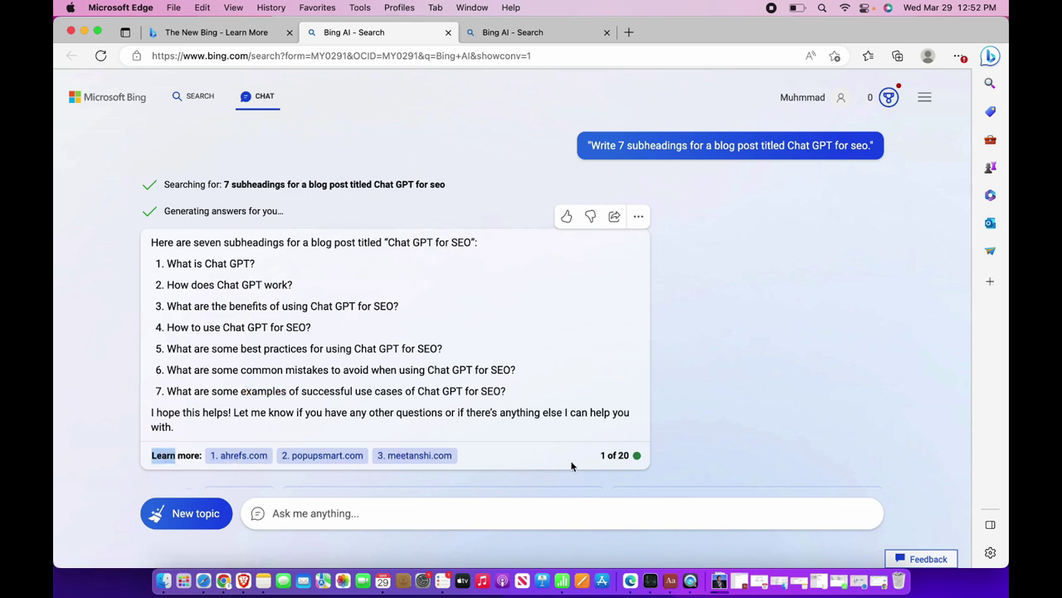
click(242, 36)
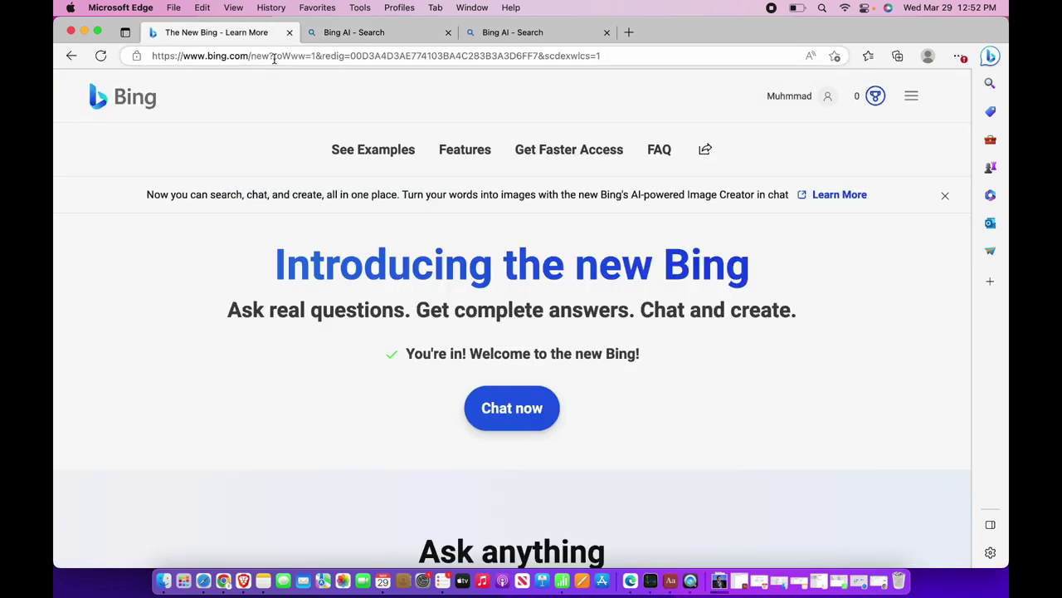
drag(275, 56, 813, 67)
key(BackSpace)
key(BackSpace)
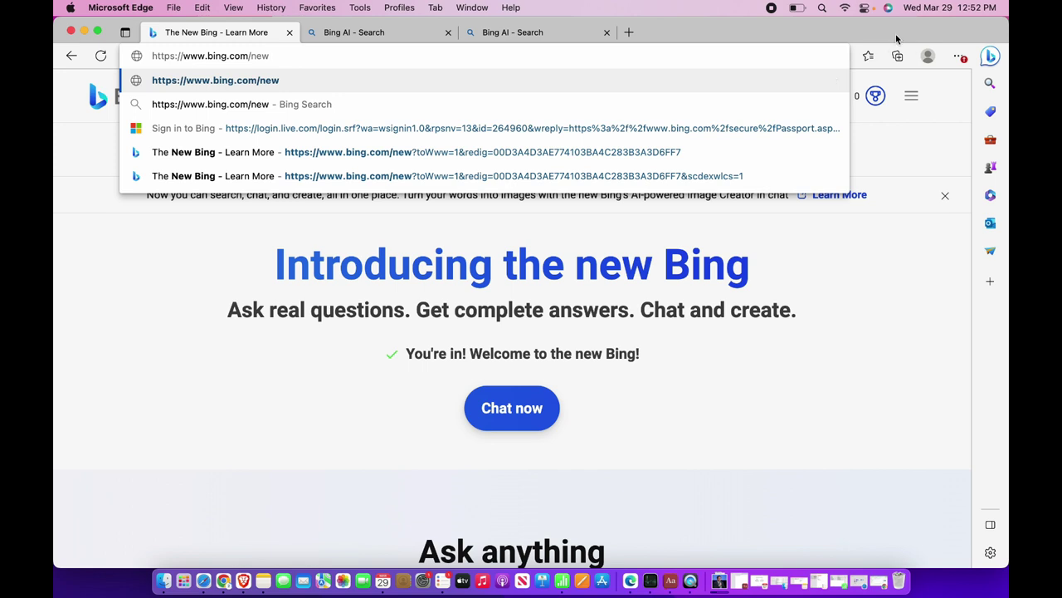
Load bing.com/new in the last Bing AI tab and look over the page introducing the new Bing.
click(554, 34)
click(476, 55)
text(bi)
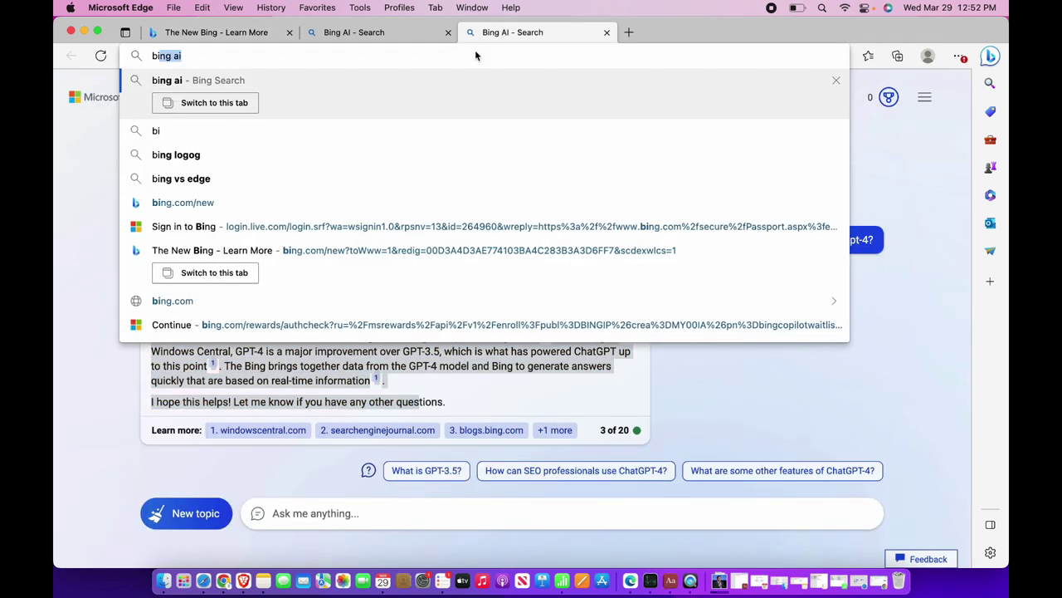
text(ng.c)
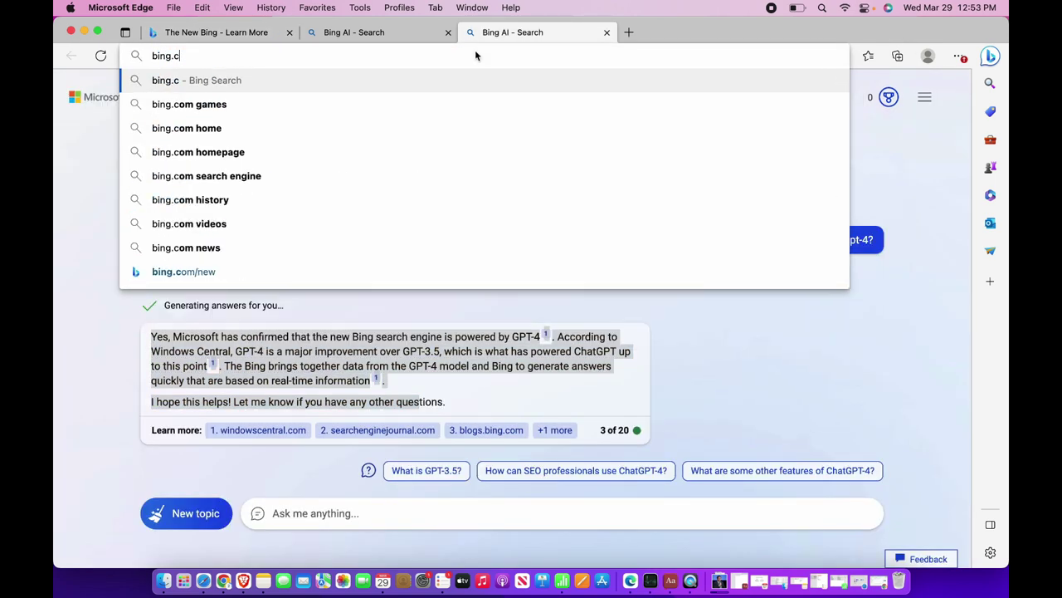
text(om/new)
key(Return)
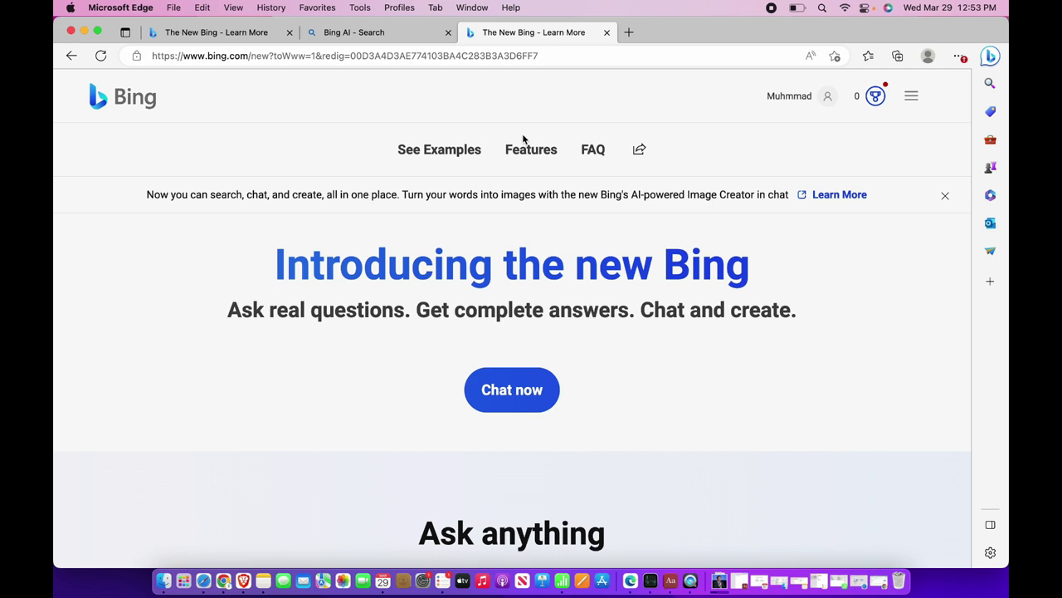
scroll(428, 320, down, 3)
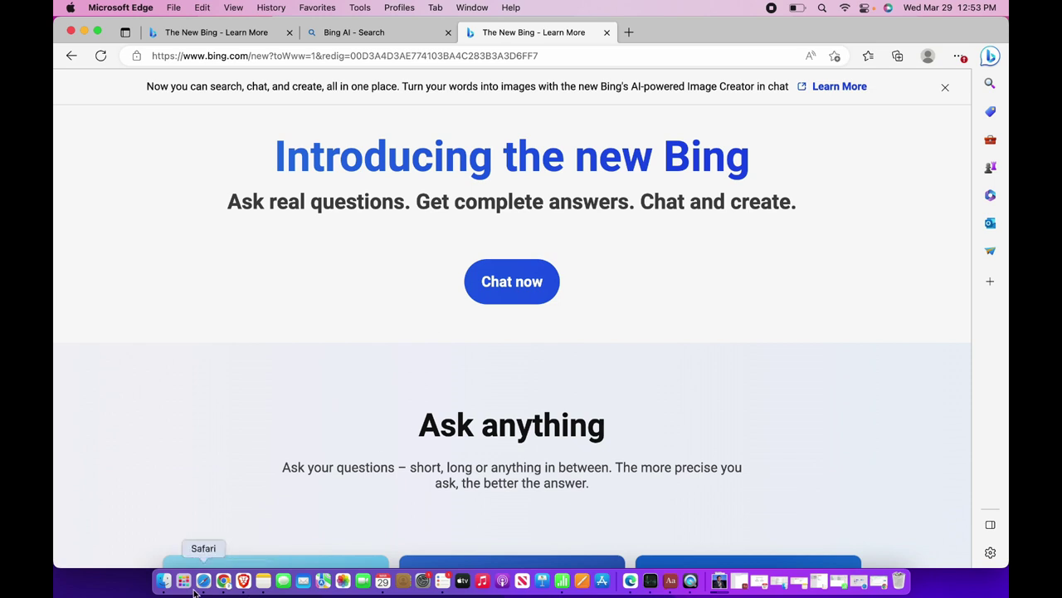
Switch to Google Chrome, check ChatGPT's response to the subheadings prompt, and return to the prompts document.
click(223, 580)
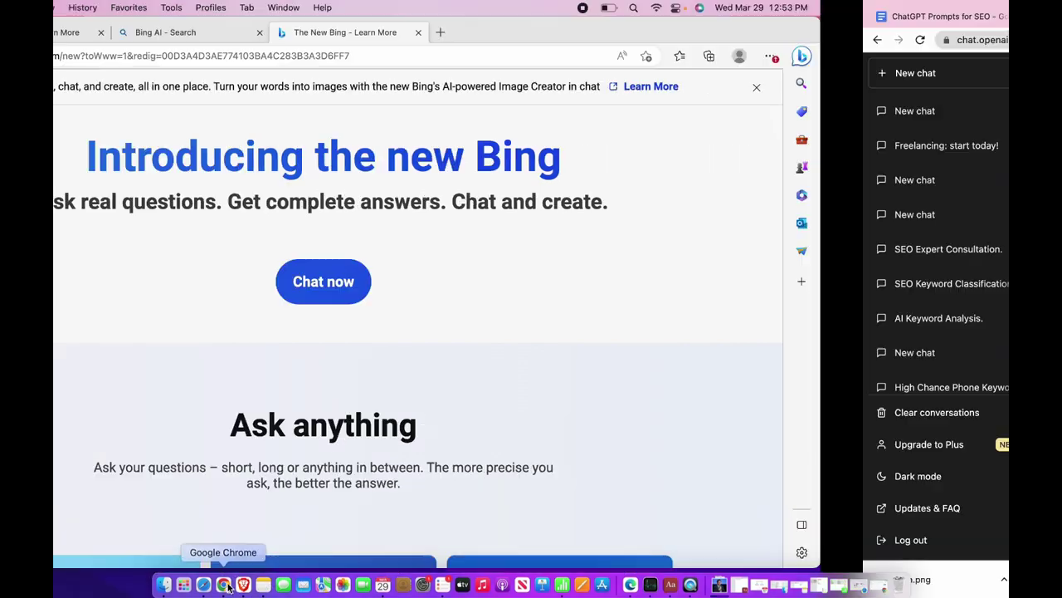
click(132, 17)
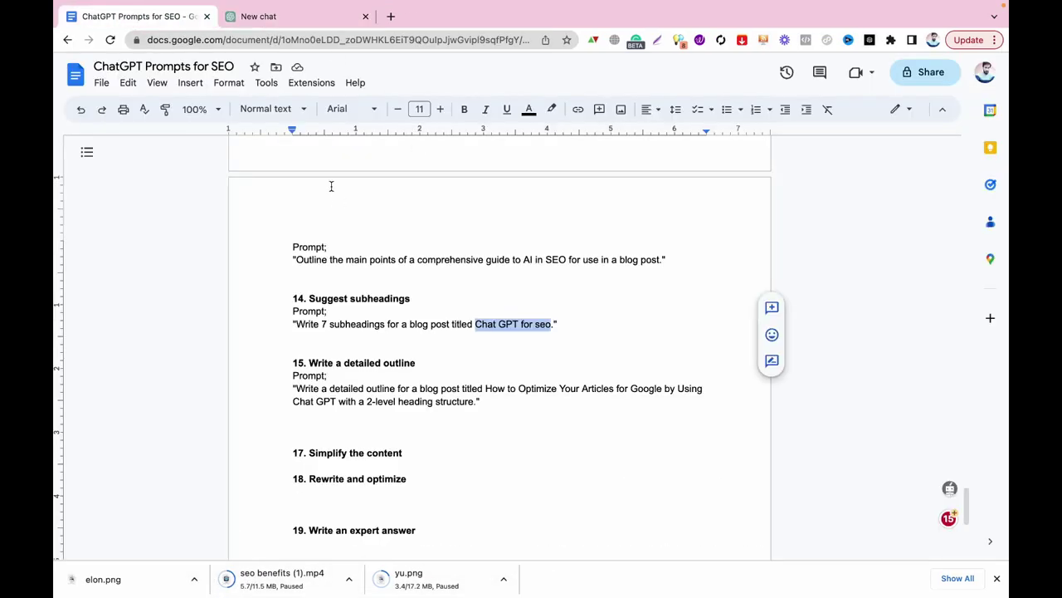
click(244, 16)
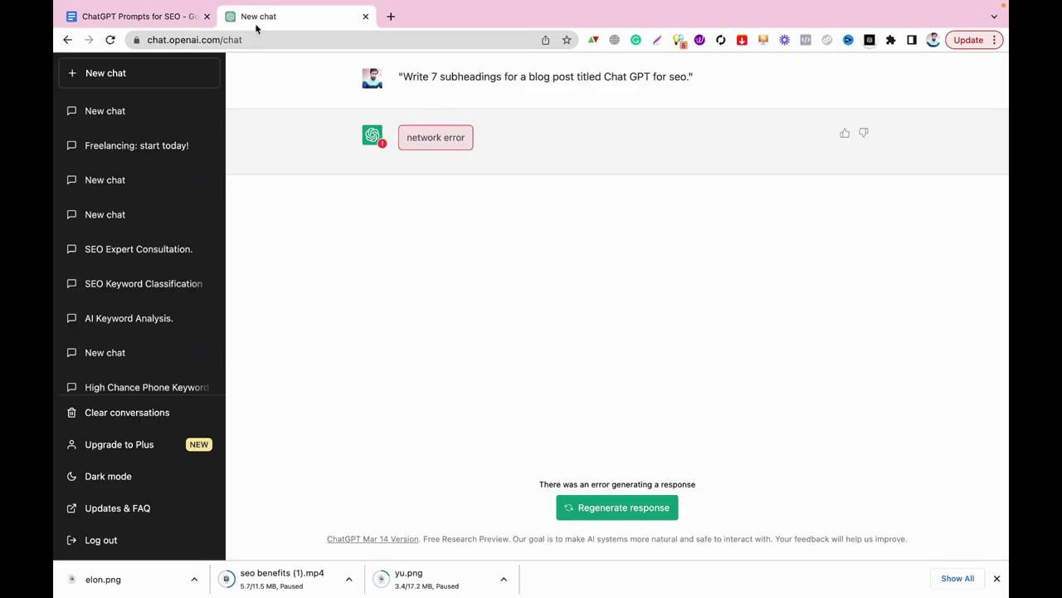
click(173, 16)
Copy the prompt under "6. Cluster a list of keywords" together with its full keyword list from the prompts document.
scroll(388, 315, down, 4)
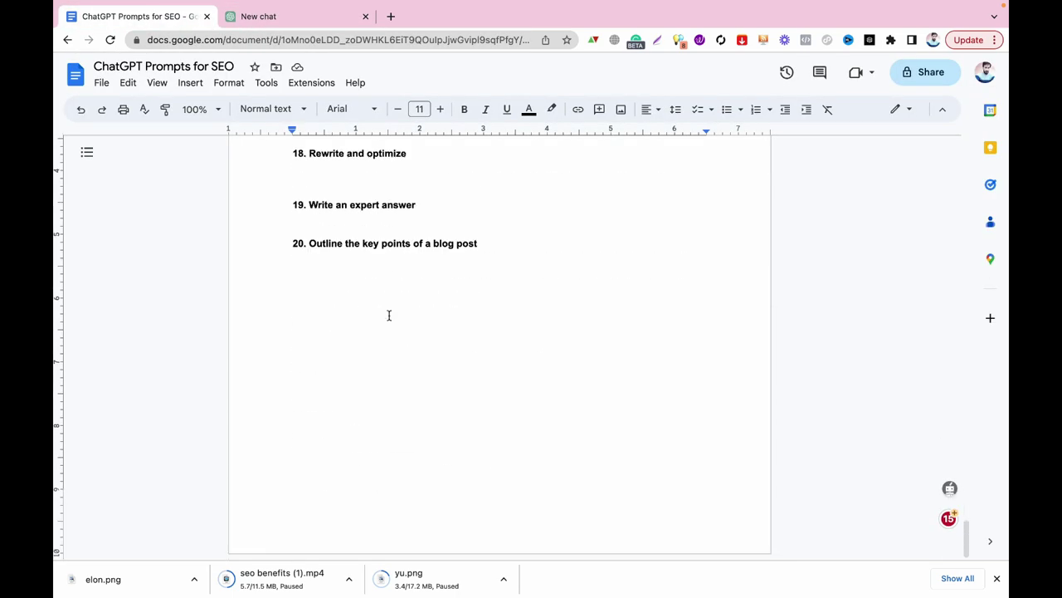
scroll(388, 316, up, 10)
scroll(388, 315, up, 2)
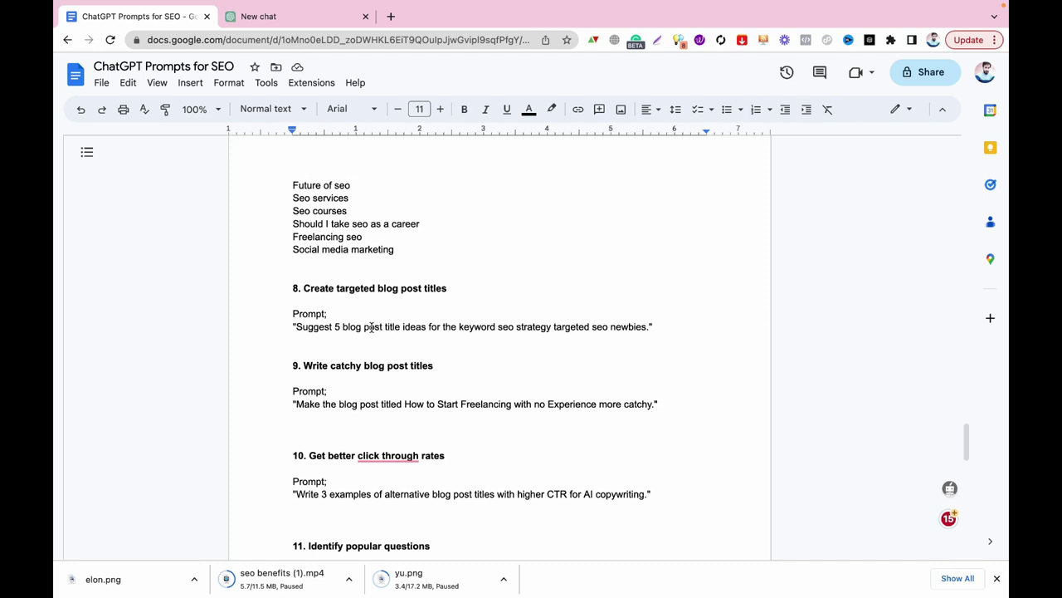
scroll(371, 328, up, 4)
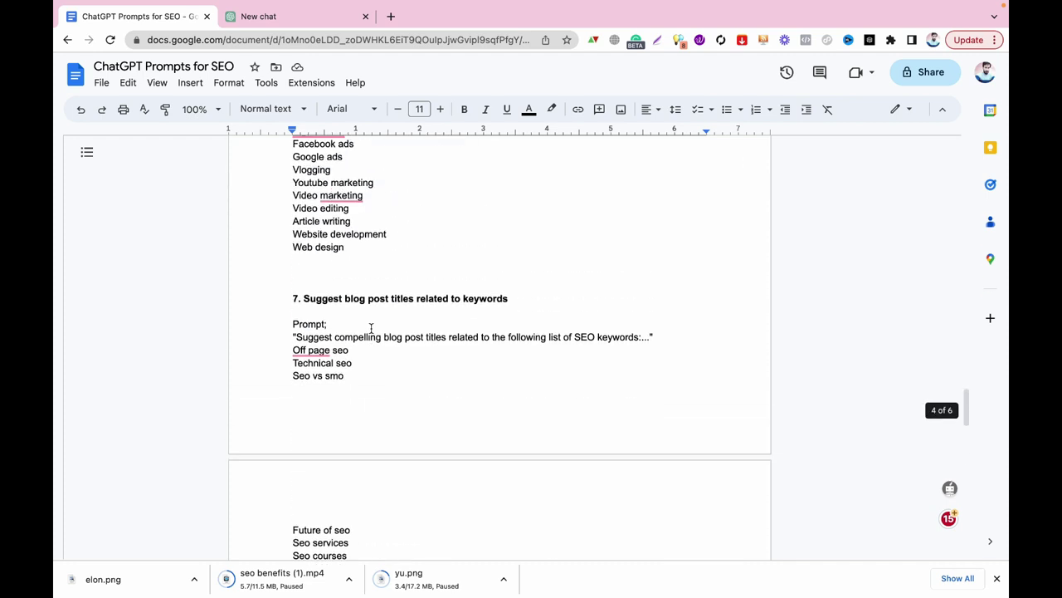
scroll(371, 328, up, 2)
scroll(371, 328, down, 2)
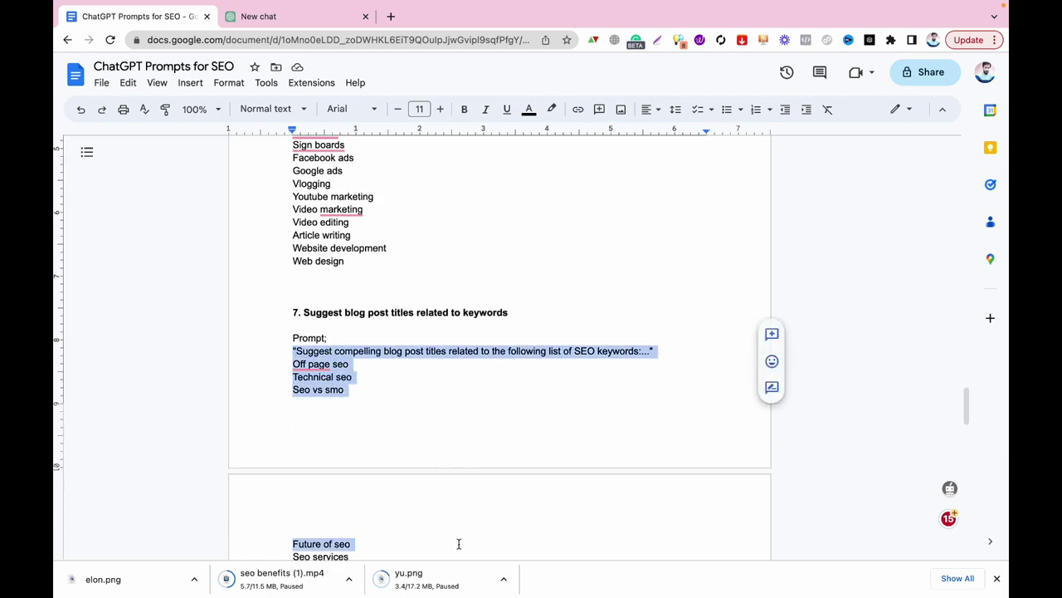
scroll(458, 543, down, 3)
click(421, 503)
scroll(422, 503, up, 7)
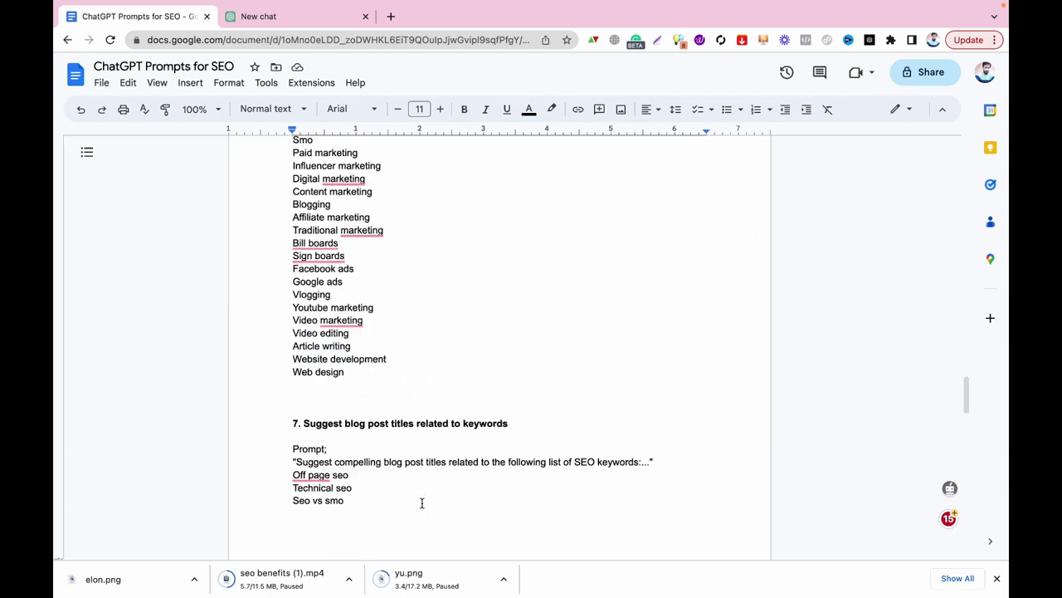
scroll(350, 292, up, 2)
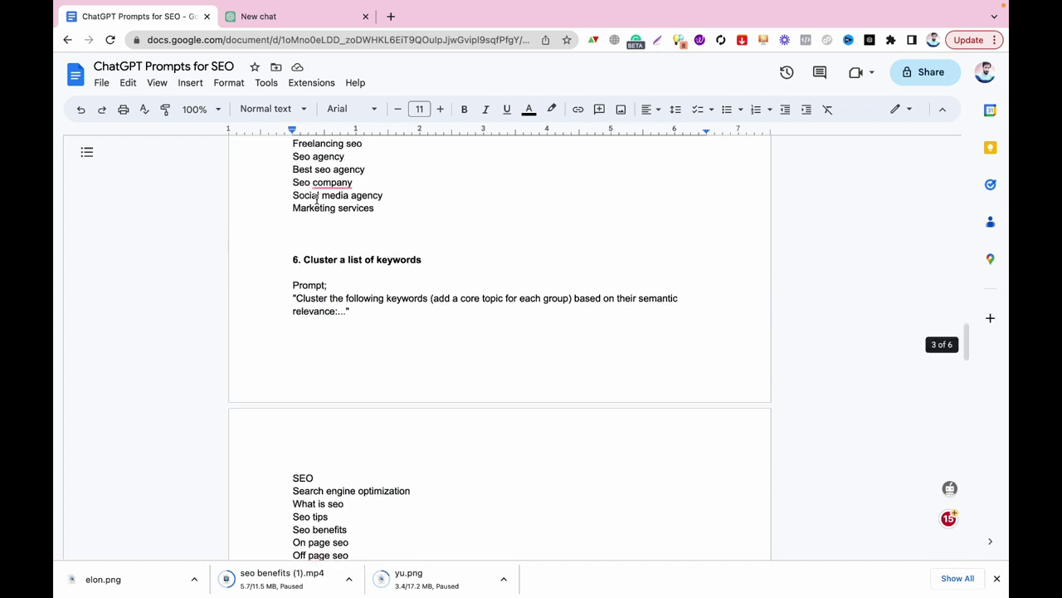
drag(287, 298, 359, 420)
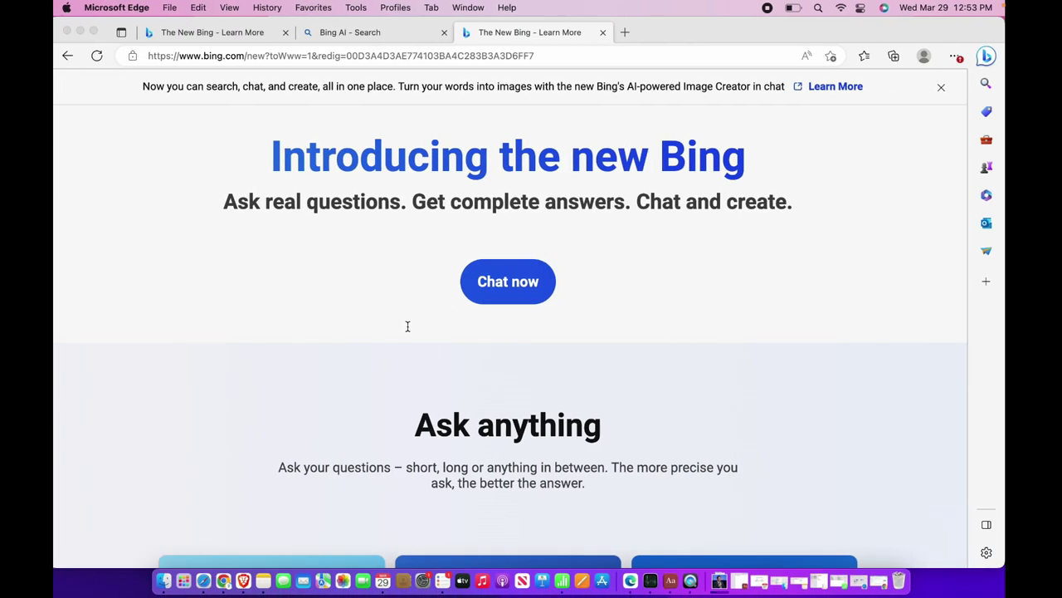
Switch to Microsoft Edge, open a Bing chat from the new Bing page and submit the copied keyword clustering prompt.
click(476, 390)
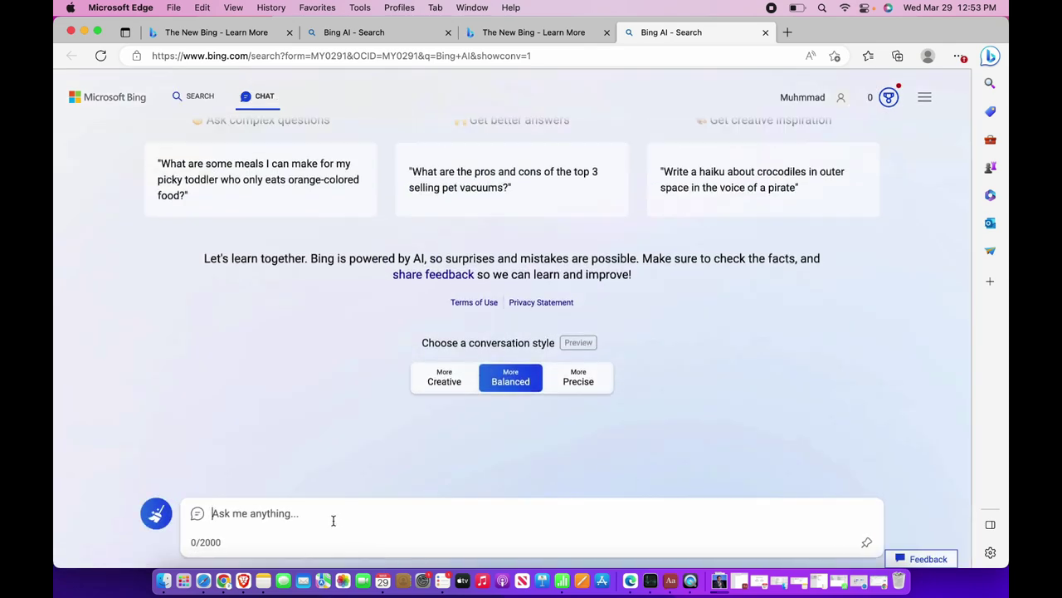
key(super+v)
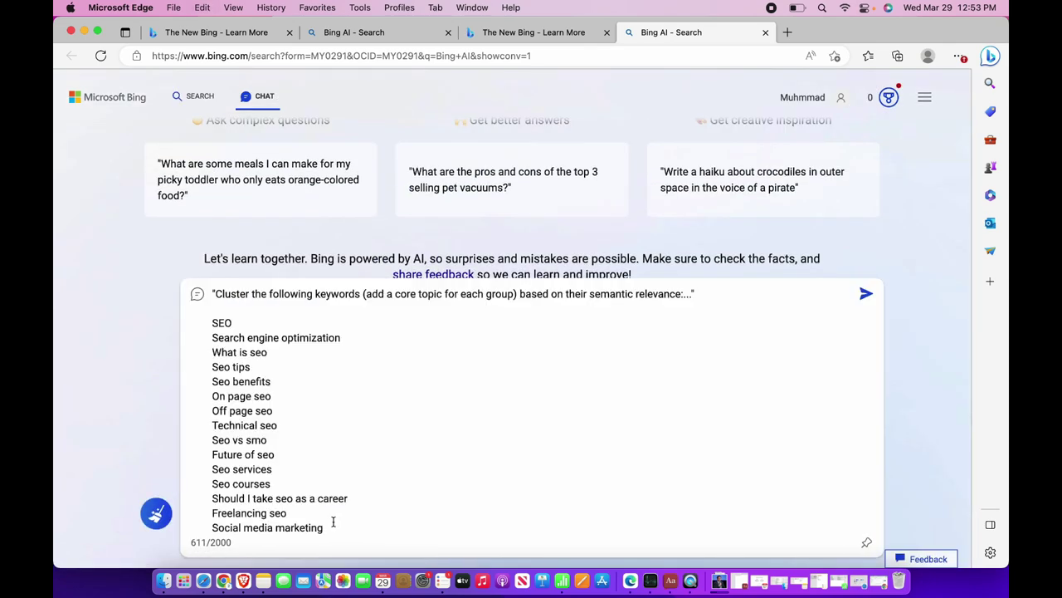
key(Return)
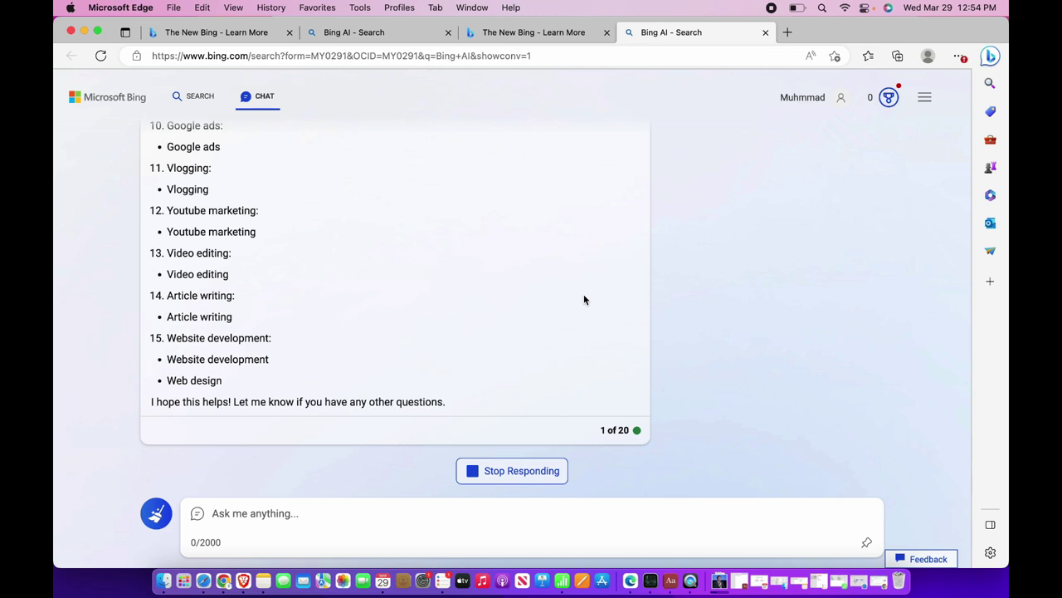
Examine the submitted clustering prompt and the core topics in Bing's answer, highlighting the list from SEO to Traditional marketing.
scroll(797, 224, up, 3)
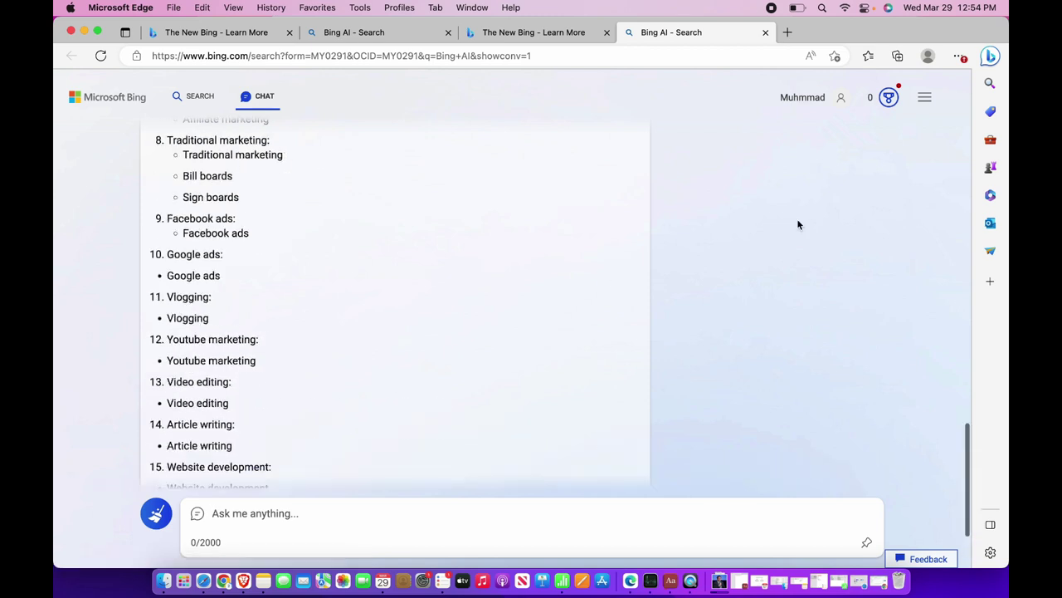
scroll(798, 224, up, 10)
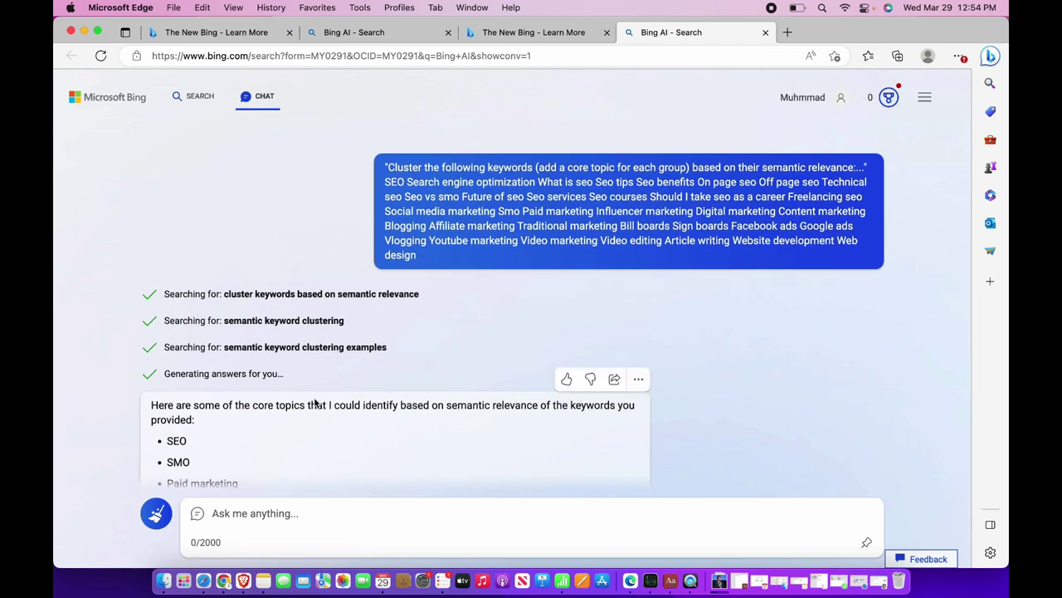
scroll(282, 427, down, 1)
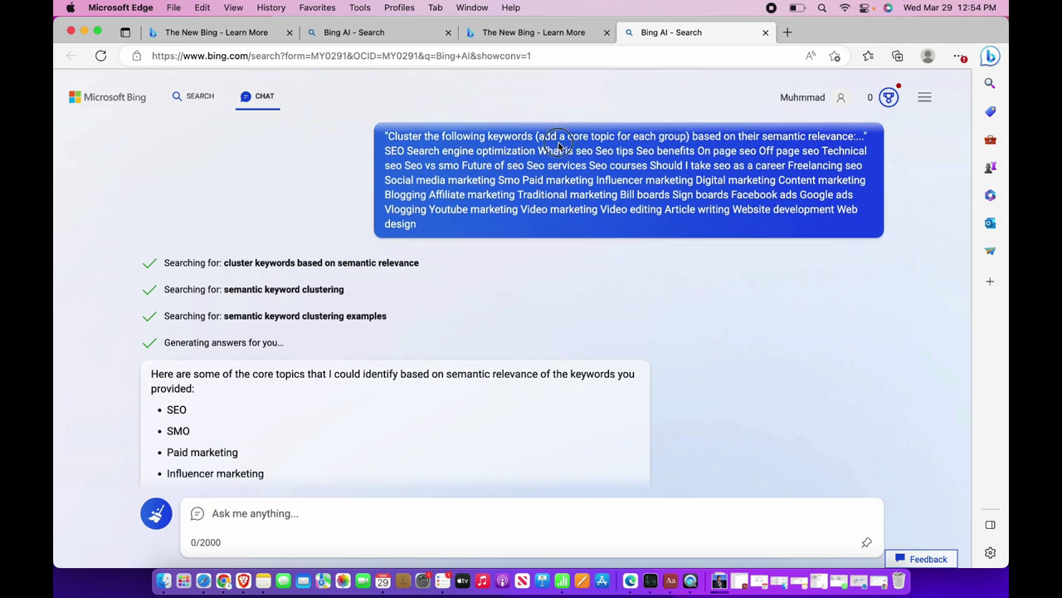
click(660, 139)
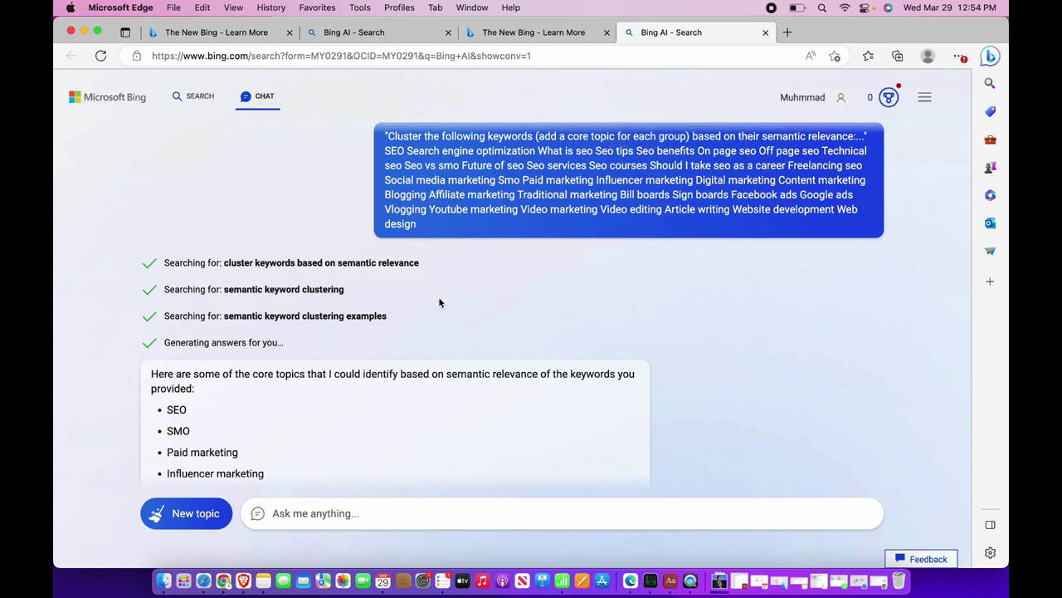
scroll(244, 390, down, 2)
scroll(246, 394, down, 3)
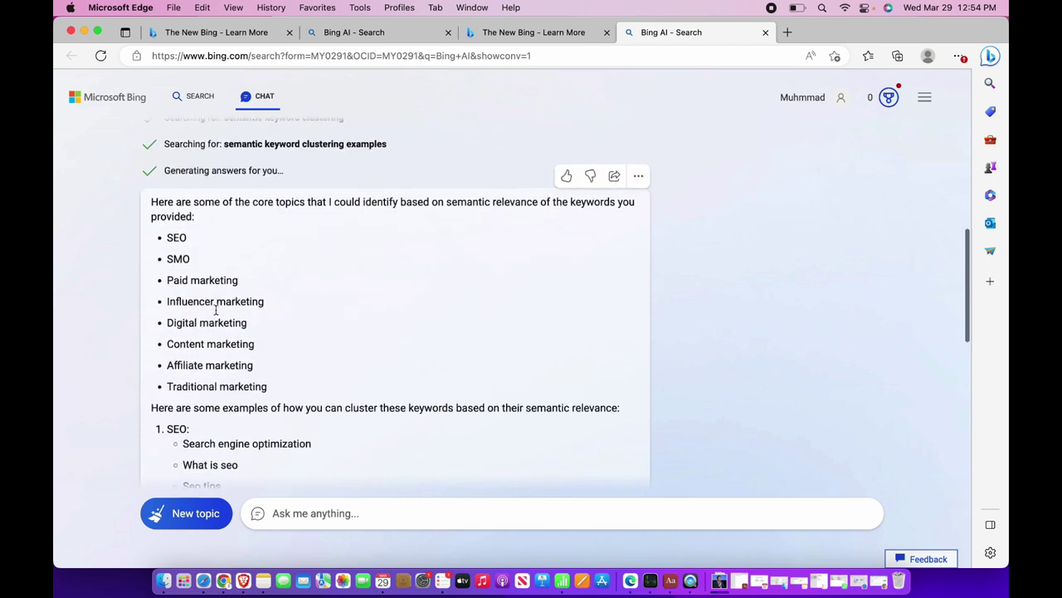
scroll(207, 317, up, 3)
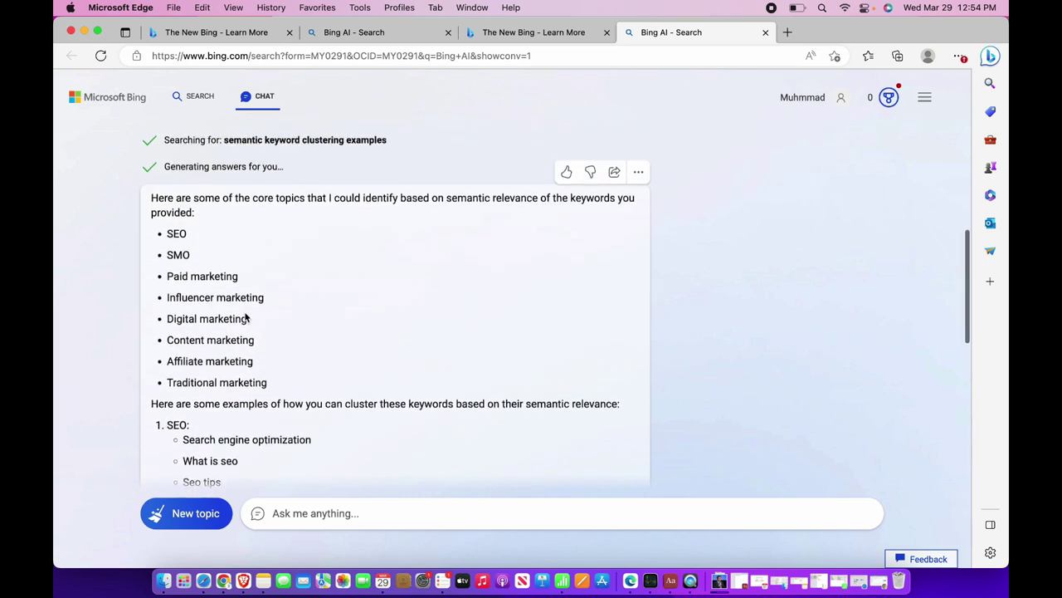
drag(275, 381, 159, 234)
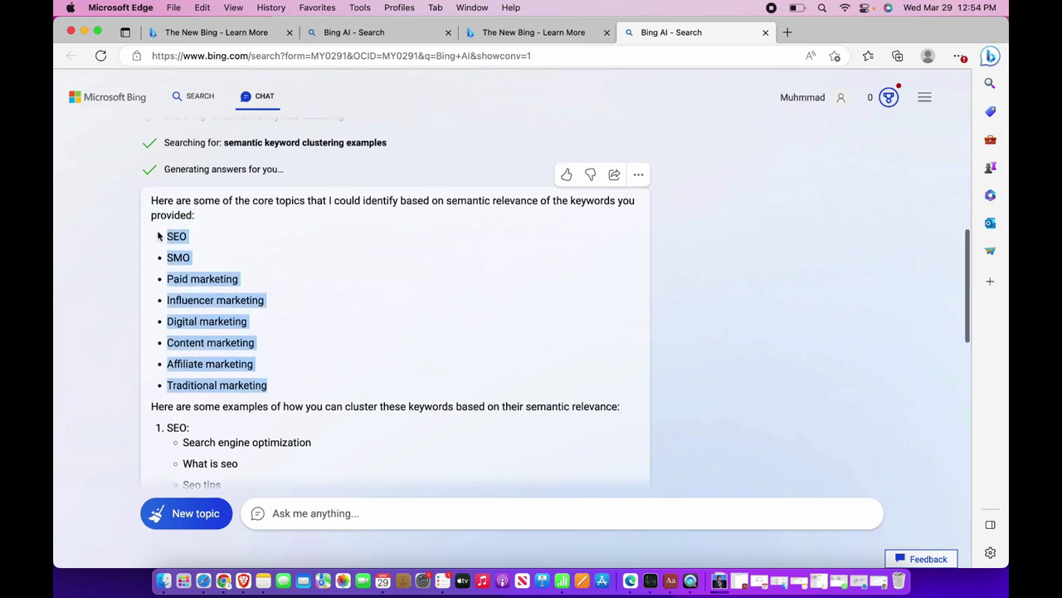
scroll(600, 209, up, 4)
Examine the numbered keyword clusters in Bing's answer through to its end, highlighting entries in the SEO, SMO and Google ads groups.
scroll(486, 294, down, 6)
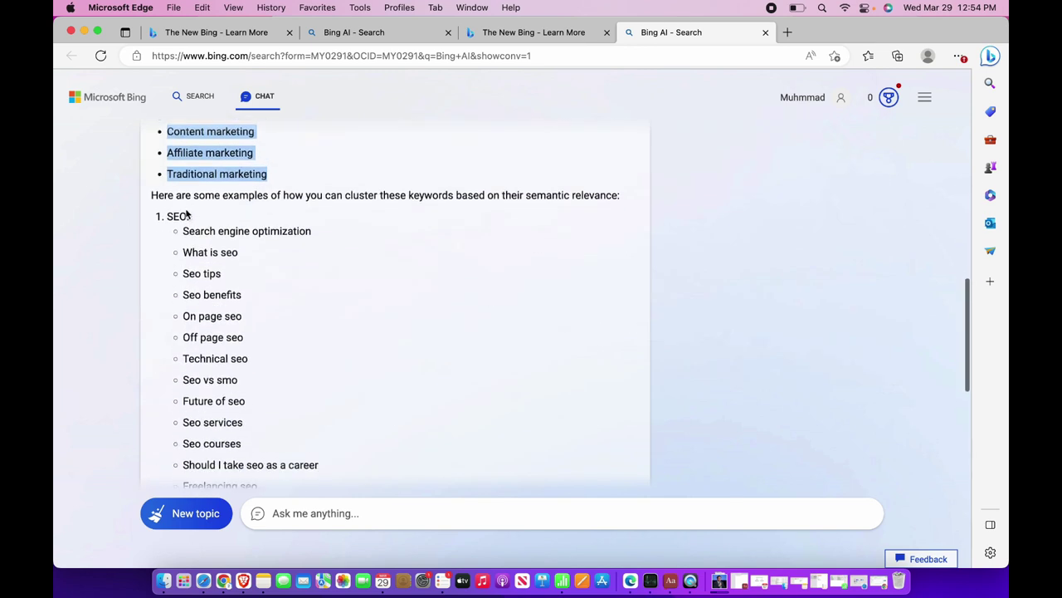
click(179, 216)
scroll(233, 337, down, 3)
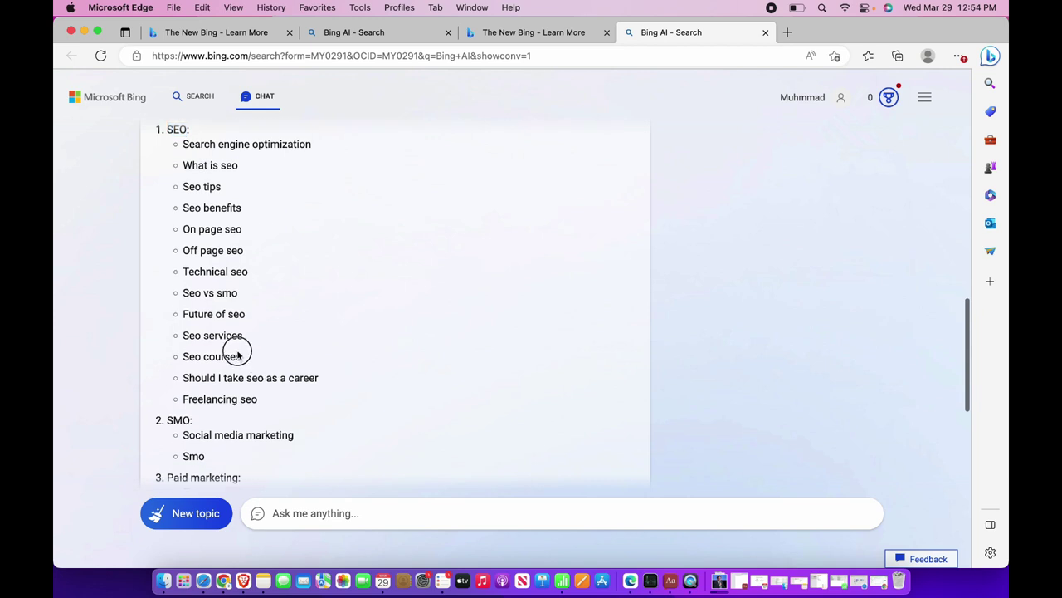
drag(237, 351, 191, 189)
scroll(177, 334, down, 3)
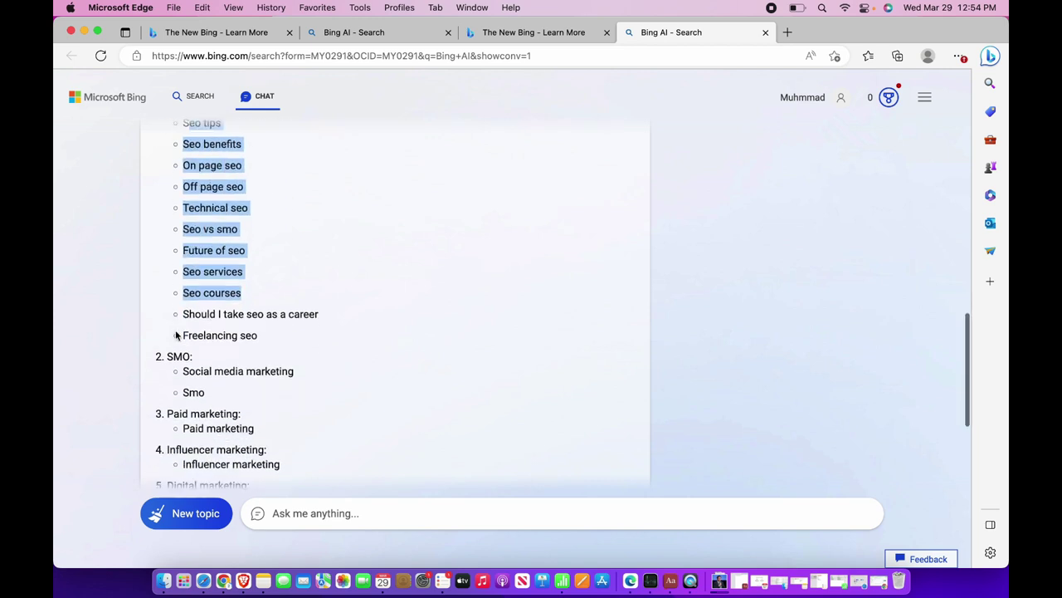
double_click(170, 345)
scroll(237, 412, down, 1)
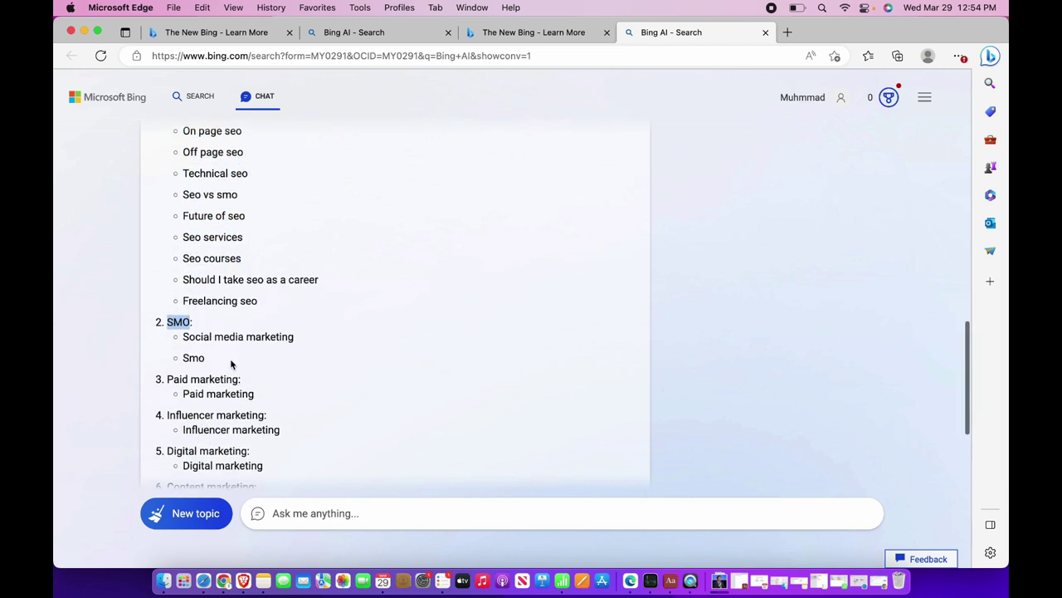
drag(190, 335, 195, 339)
scroll(184, 292, down, 2)
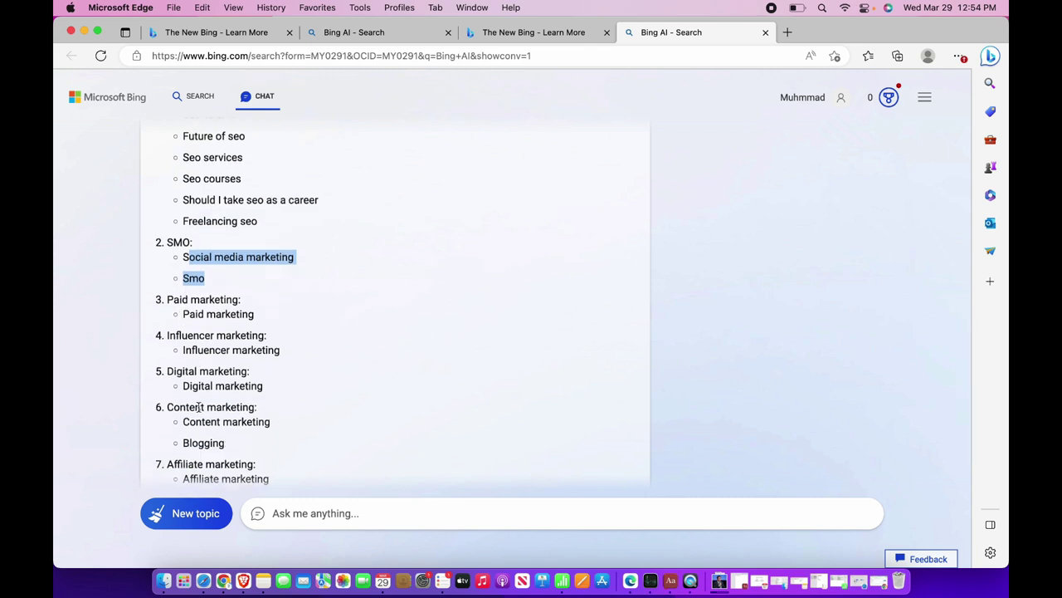
scroll(185, 381, down, 2)
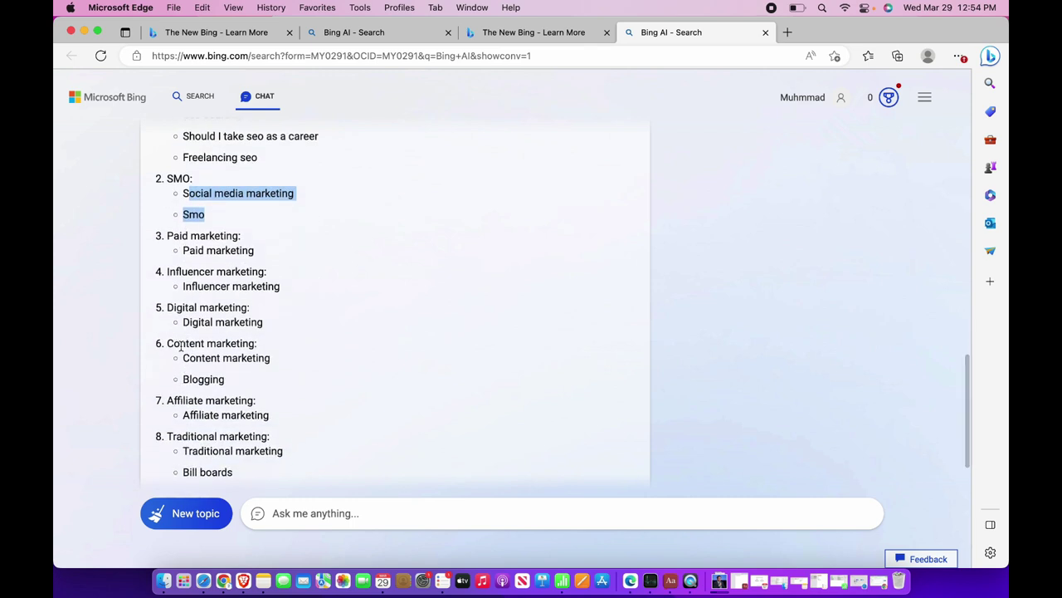
scroll(180, 403, down, 2)
scroll(180, 403, down, 5)
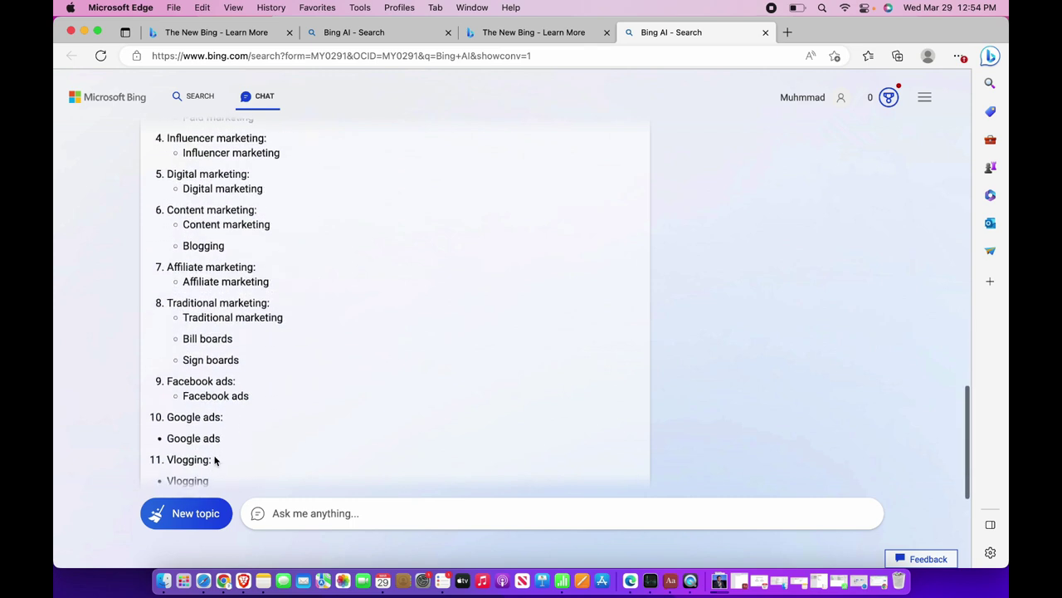
drag(227, 362, 161, 345)
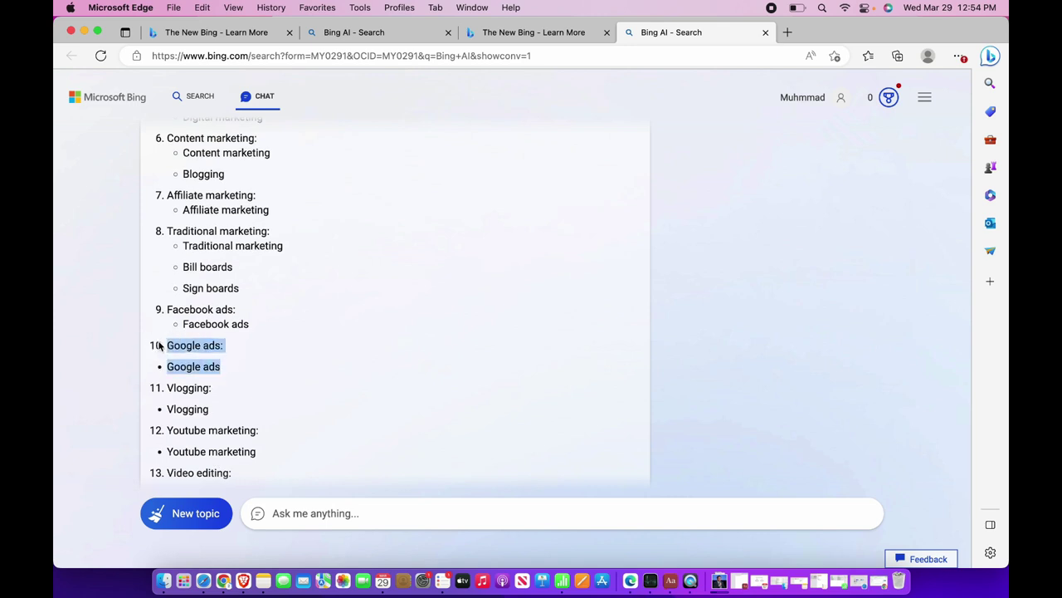
scroll(164, 425, down, 7)
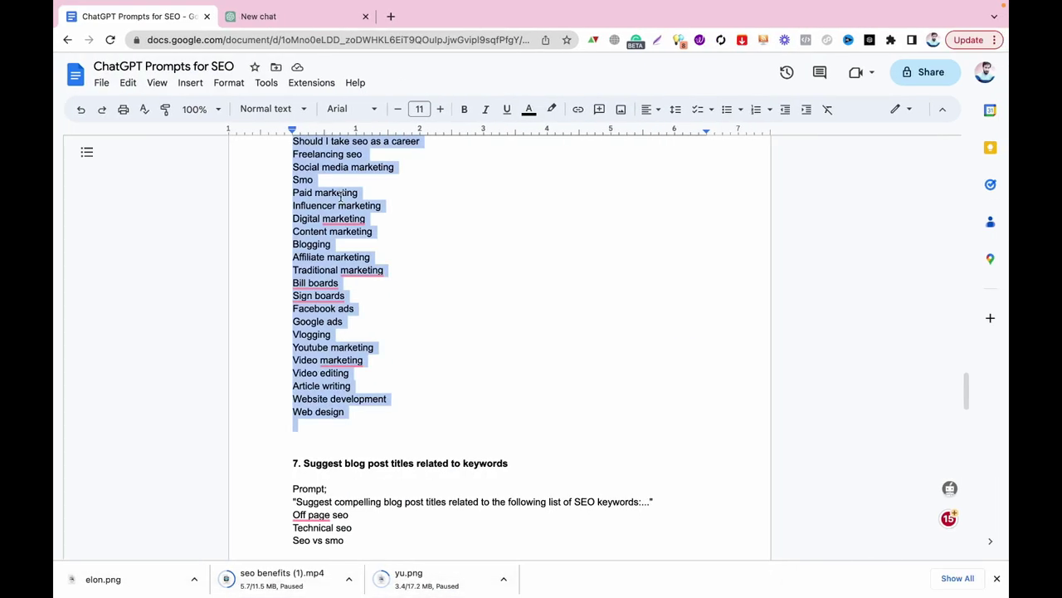
In the prompts document in Google Chrome, copy the prompt under "5. Classify search intents" with its keyword list down to Marketing services.
scroll(471, 166, up, 8)
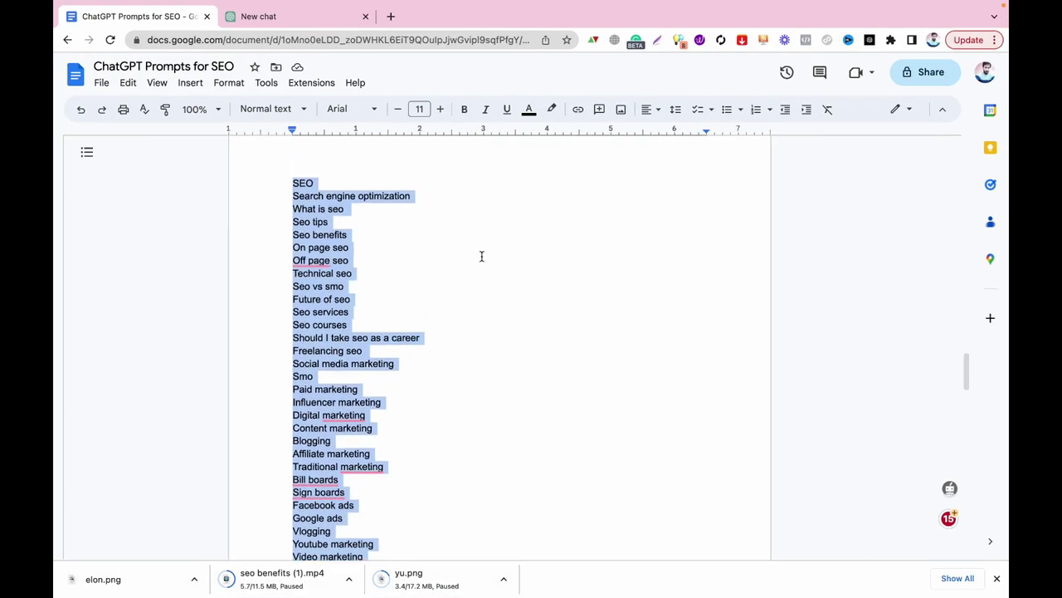
scroll(481, 256, up, 5)
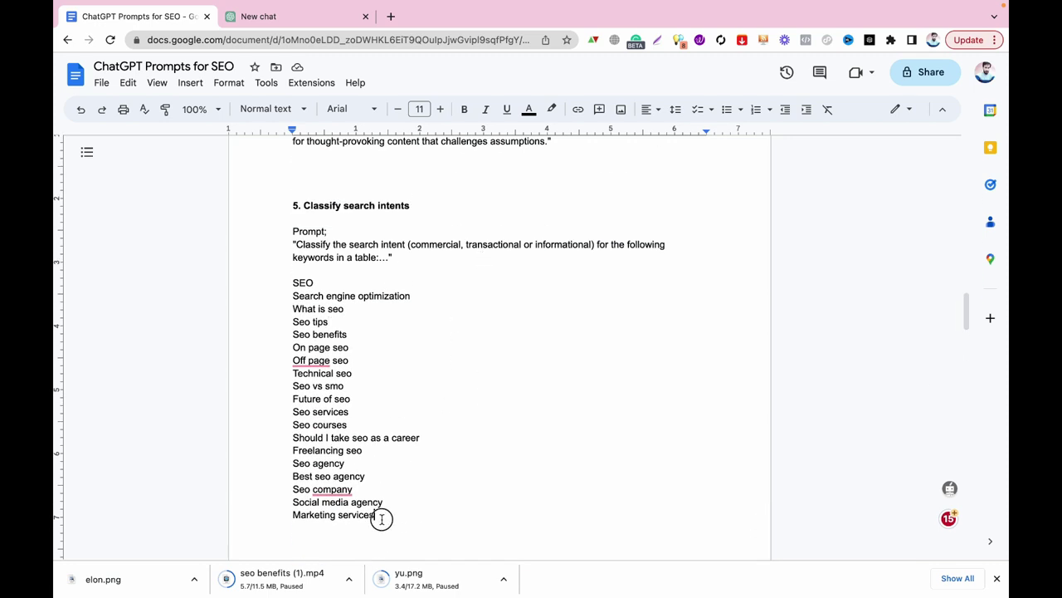
drag(381, 518, 289, 247)
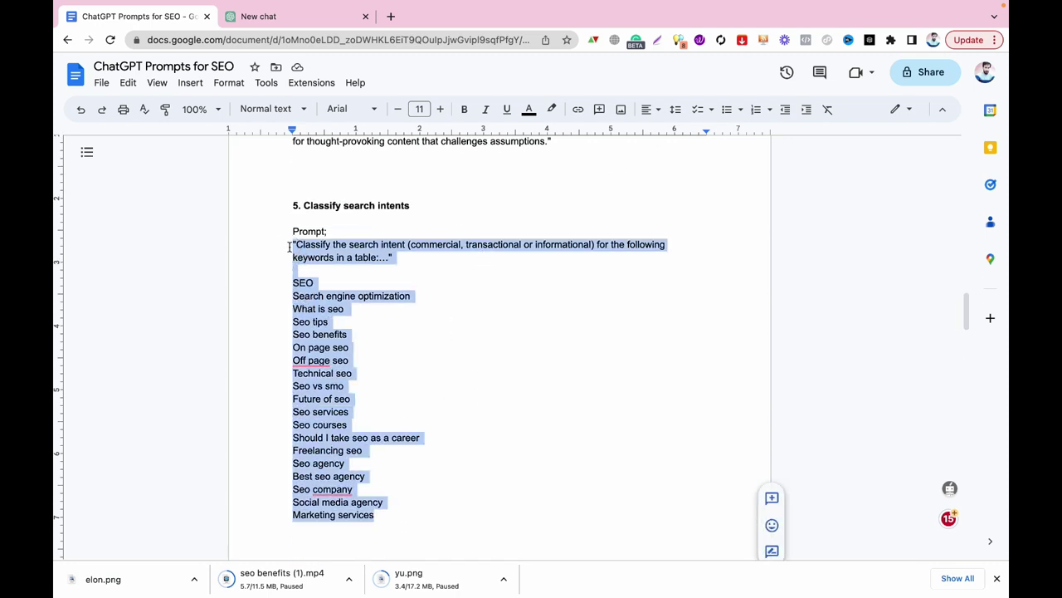
Switch to Microsoft Edge and submit the copied prompt in the same Bing chat to classify the keywords' search intent in a table.
key(ctrl+Left)
click(287, 508)
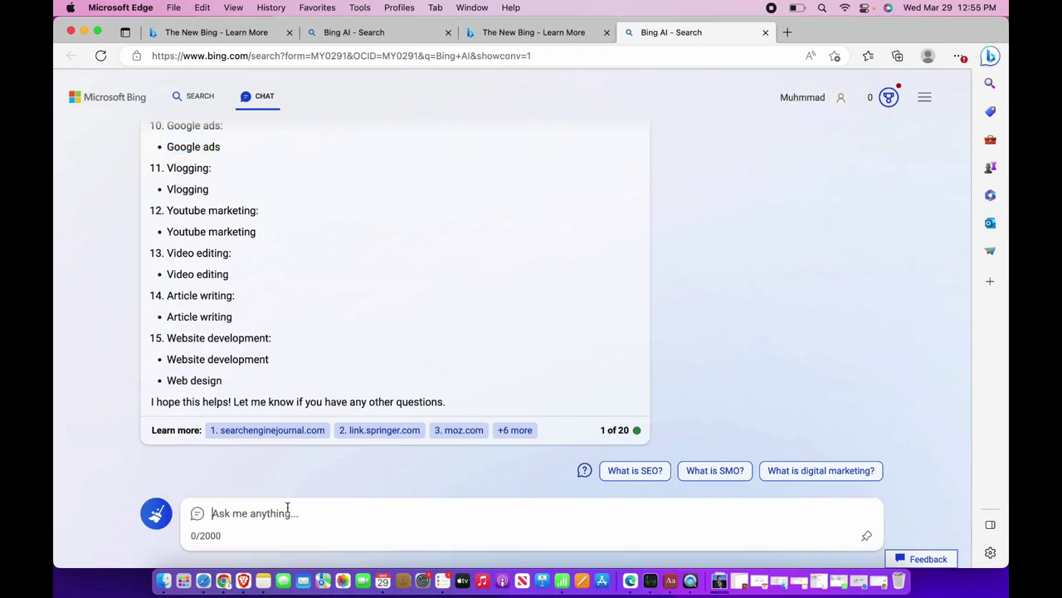
text("Classify the search intent (commercial, transactional or informational) for the following keywords in a table:..." SEO Search engine optimization What is seo Seo tips Seo benefits On page seo Off page seo Technical seo Seo vs smo Future of seo Seo services Seo courses Should I take seo as a career Freelancing seo Seo agency Best seo agency Seo company Social media agency Marketing services)
key(Return)
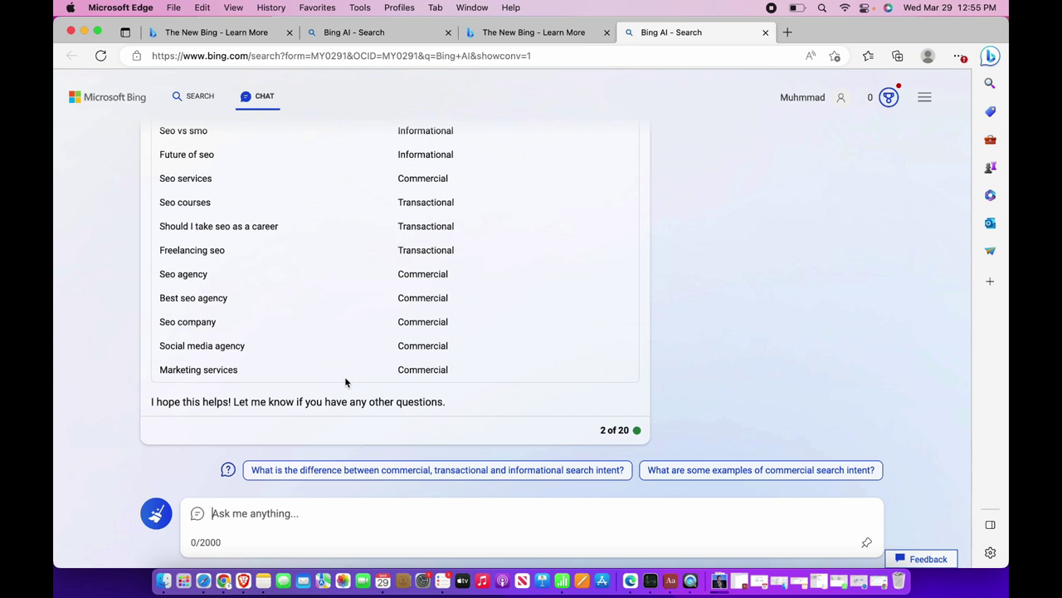
Look over Bing's search intent table, switch back to Google Chrome and look through the prompts document above prompt 5.
key(ctrl+Right)
key(ctrl+Left)
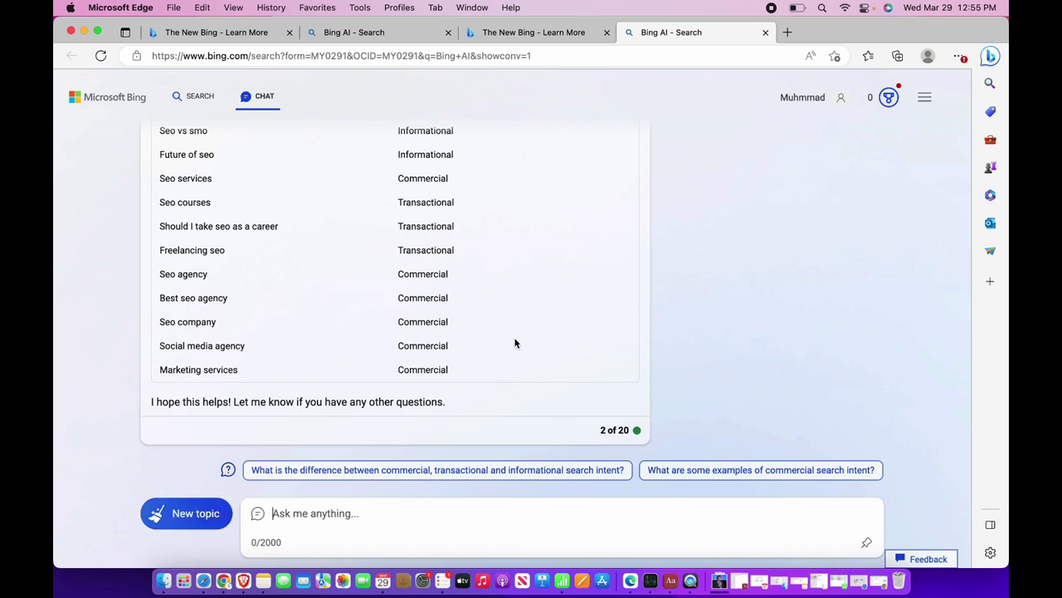
key(ctrl+Right)
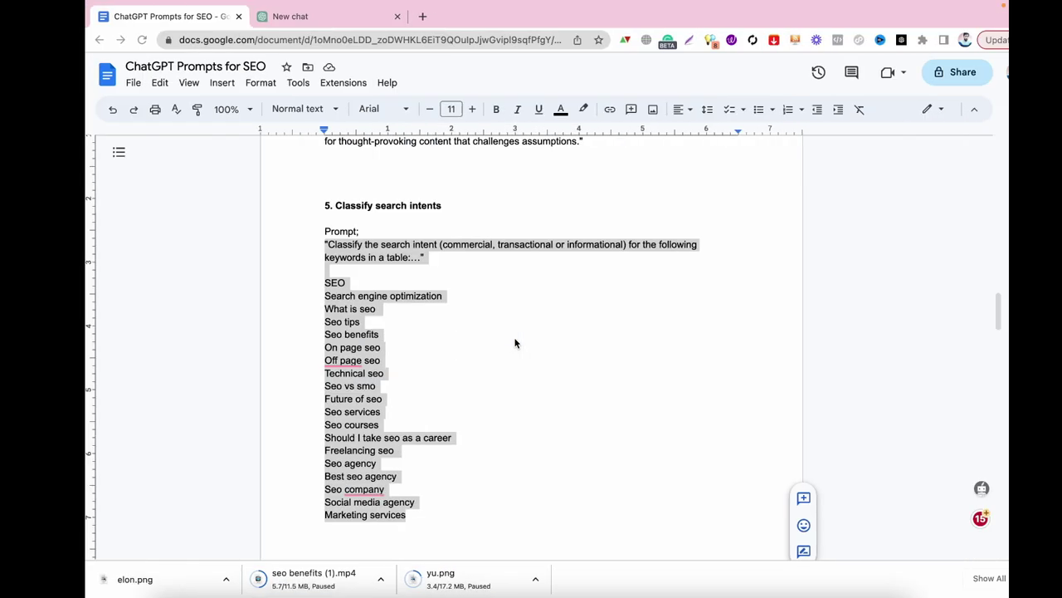
scroll(503, 319, up, 20)
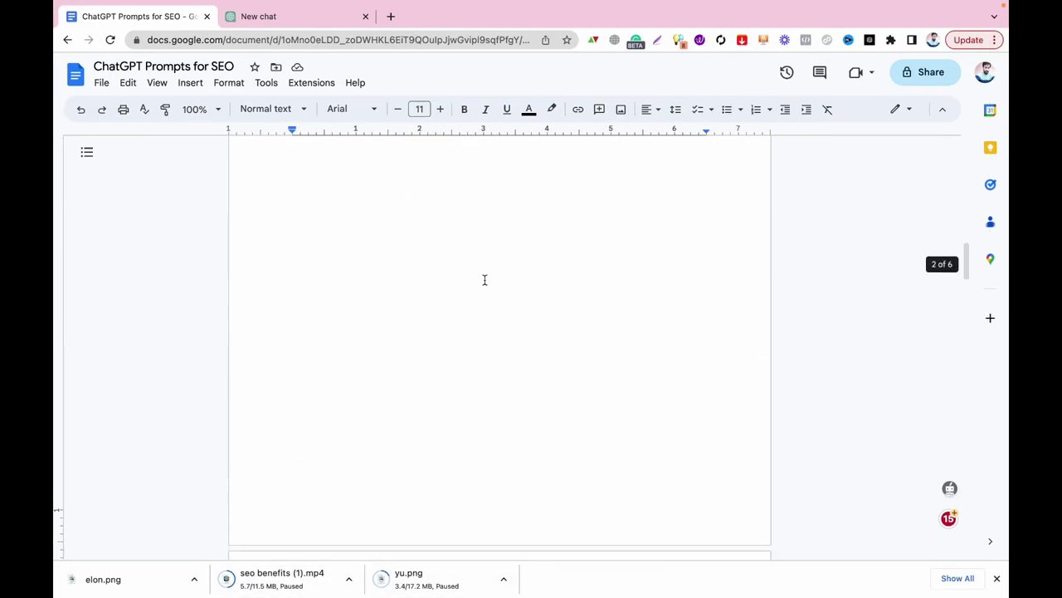